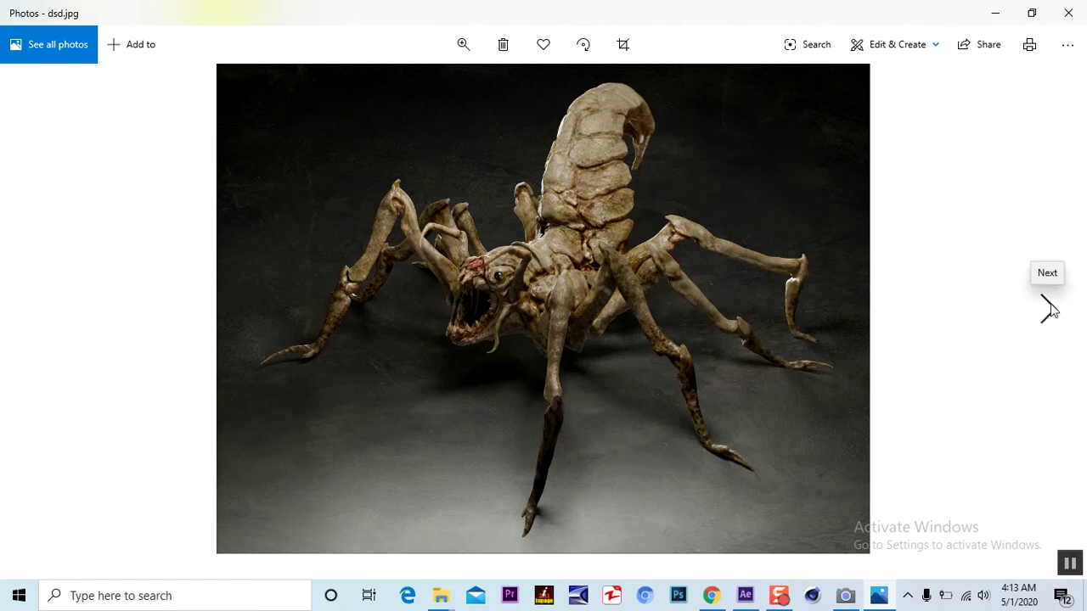
- Browse through the reference images of the scorpion-like monster, from the dsd.jpg render onward
{"action": "left_click", "coordinate": [1049, 309]}
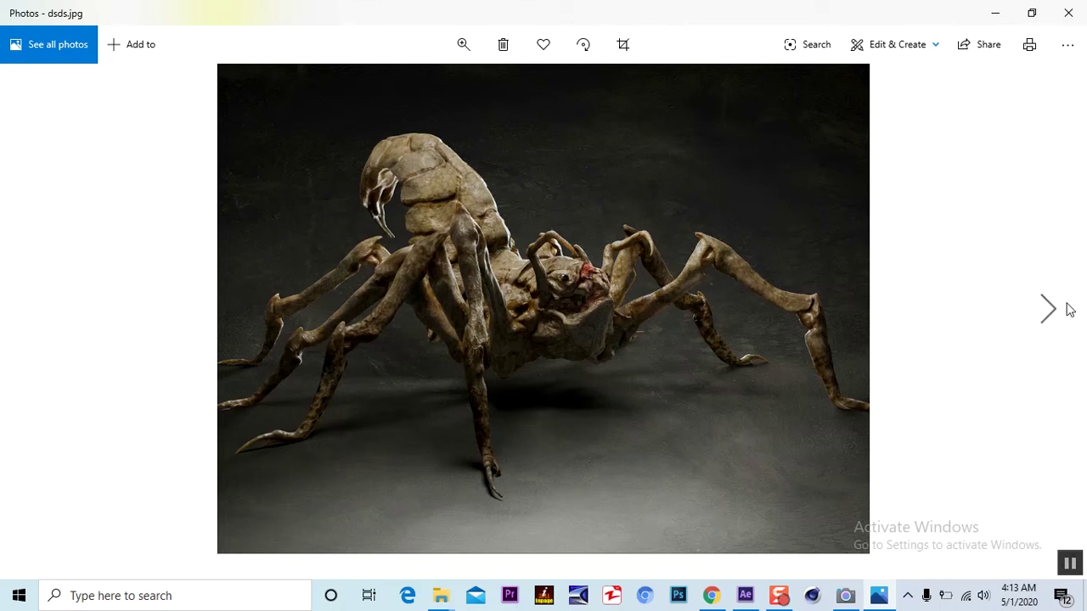
{"action": "left_click", "coordinate": [1049, 310]}
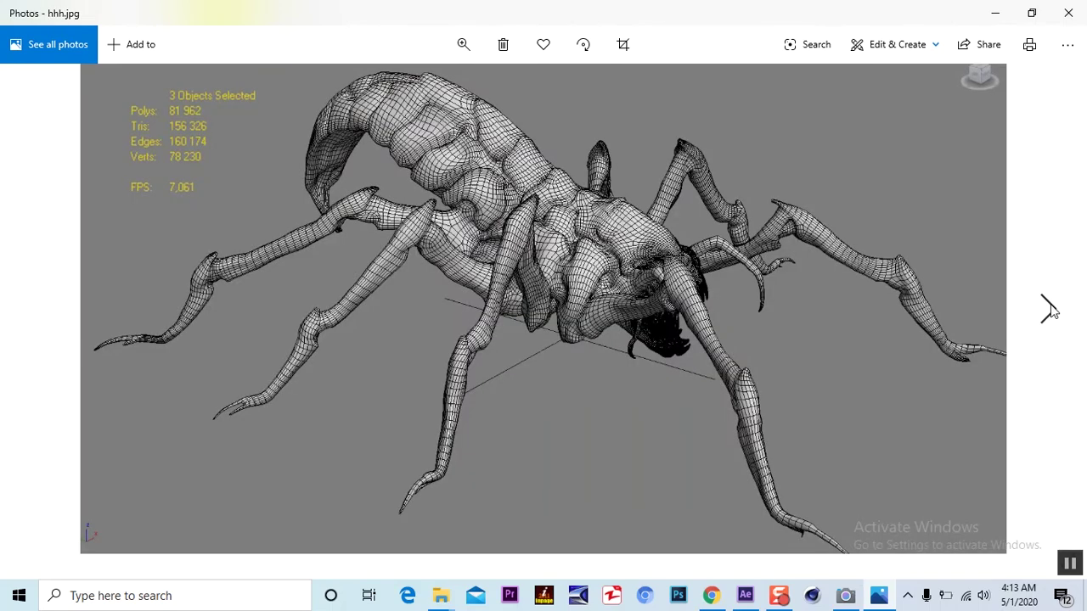
{"action": "left_click", "coordinate": [1050, 309]}
{"action": "left_click", "coordinate": [1050, 309]}
{"action": "left_click", "coordinate": [1049, 309]}
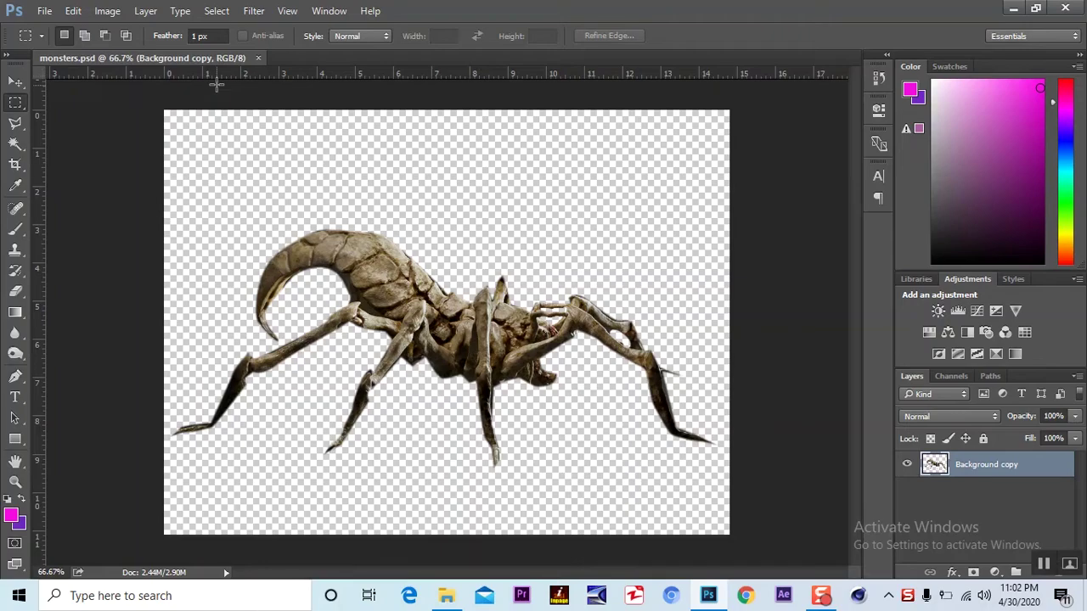
- In Photoshop, duplicate the Background copy layer as "body" and hide the original layer
{"action": "left_click_drag", "start_coordinate": [170, 54], "coordinate": [255, 82]}
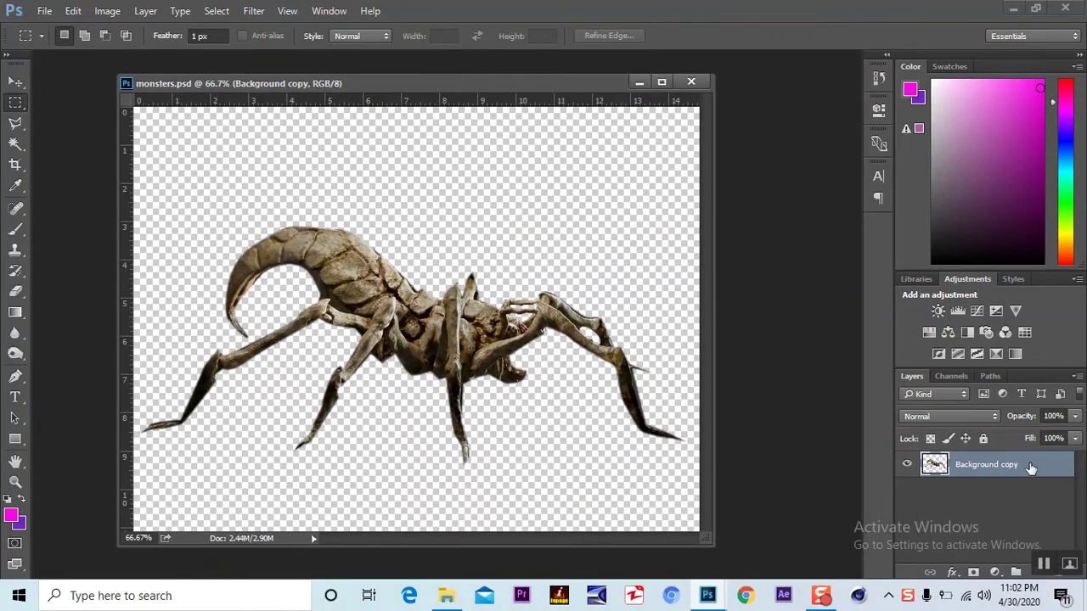
{"action": "right_click", "coordinate": [1030, 468]}
{"action": "left_click", "coordinate": [854, 161]}
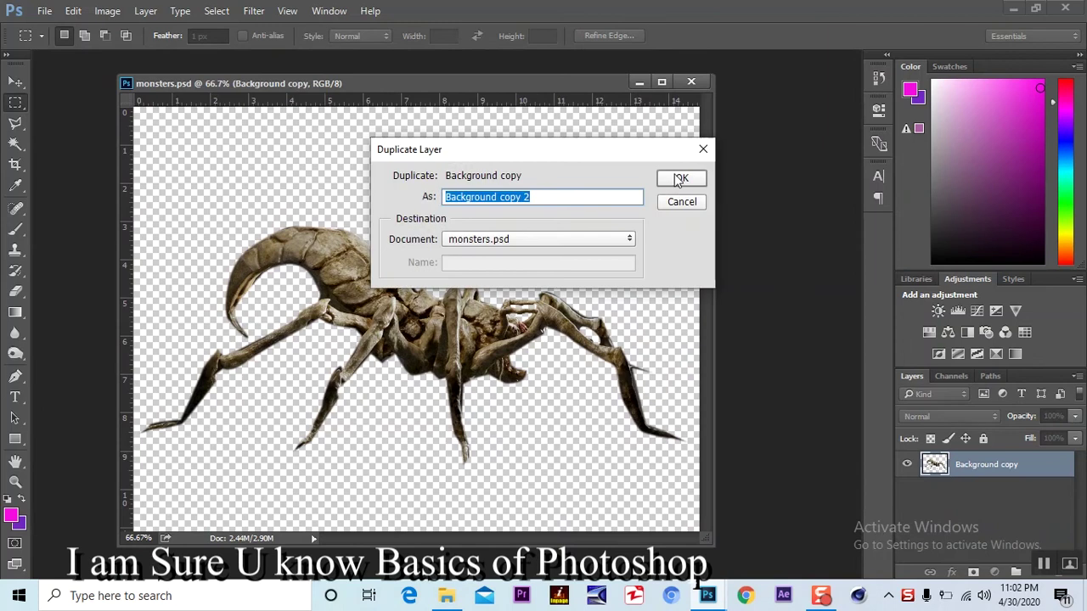
{"action": "type", "text": "body"}
{"action": "key", "text": "Return"}
{"action": "left_click", "coordinate": [907, 490]}
{"action": "key", "text": "l"}
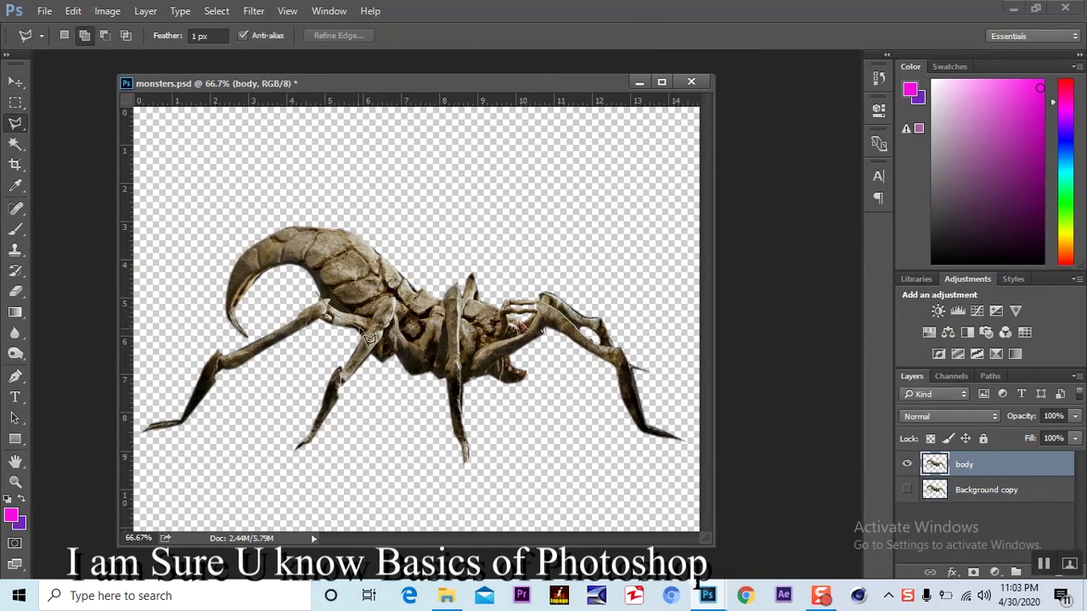
{"action": "left_click", "coordinate": [409, 376]}
{"action": "left_click", "coordinate": [544, 379]}
{"action": "left_click", "coordinate": [528, 320]}
{"action": "left_click", "coordinate": [496, 306]}
{"action": "left_click", "coordinate": [440, 294]}
{"action": "left_click", "coordinate": [298, 214]}
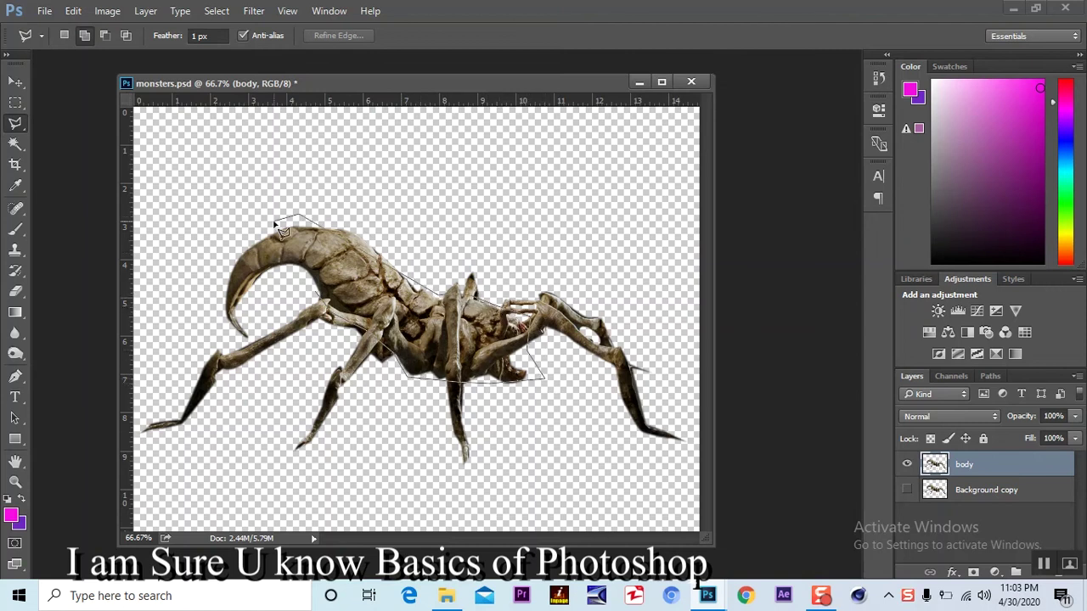
{"action": "key", "text": "Escape"}
{"action": "left_click", "coordinate": [15, 101]}
- Erase all the legs from the body layer with an enlarged Eraser brush, keeping only the torso, head and tail
{"action": "left_click", "coordinate": [15, 291]}
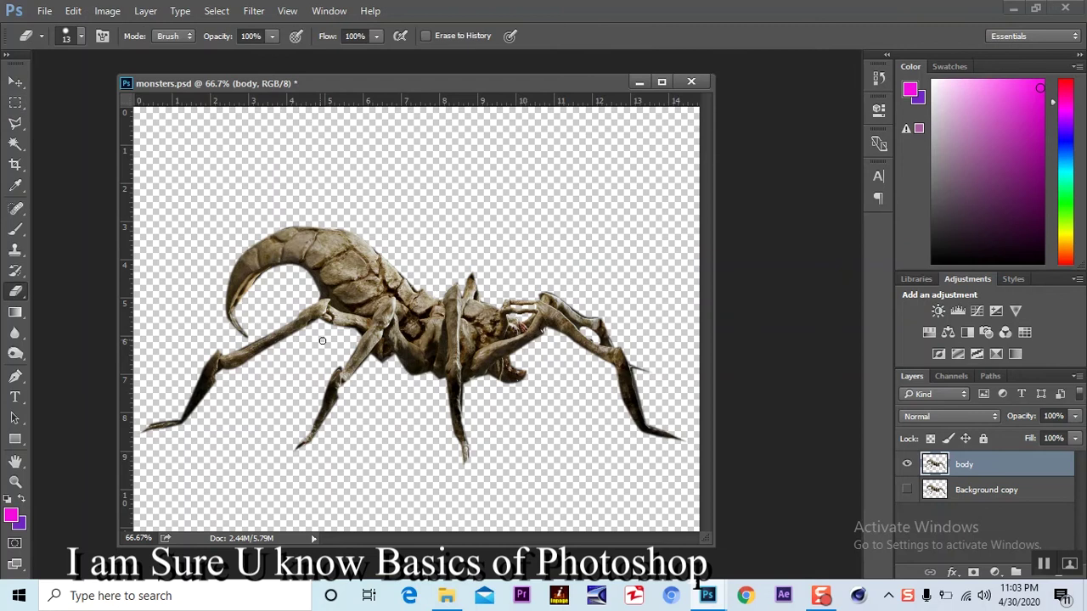
{"action": "key", "text": "bracketright"}
{"action": "key", "text": "bracketright"}
{"action": "key", "text": "bracketright"}
{"action": "key", "text": "bracketright"}
{"action": "key", "text": "bracketright"}
{"action": "key", "text": "bracketright"}
{"action": "key", "text": "bracketright"}
{"action": "mouse_move", "coordinate": [310, 318]}
{"action": "left_mouse_down"}
{"action": "mouse_move", "coordinate": [228, 361]}
{"action": "mouse_move", "coordinate": [150, 427]}
{"action": "left_mouse_up"}
{"action": "left_click_drag", "start_coordinate": [367, 350], "coordinate": [293, 457]}
{"action": "left_click_drag", "start_coordinate": [450, 384], "coordinate": [471, 461]}
{"action": "mouse_move", "coordinate": [542, 323]}
{"action": "left_mouse_down"}
{"action": "mouse_move", "coordinate": [599, 344]}
{"action": "mouse_move", "coordinate": [667, 442]}
{"action": "mouse_move", "coordinate": [684, 441]}
{"action": "mouse_move", "coordinate": [515, 291]}
{"action": "mouse_move", "coordinate": [539, 320]}
{"action": "mouse_move", "coordinate": [497, 279]}
{"action": "mouse_move", "coordinate": [463, 286]}
{"action": "mouse_move", "coordinate": [461, 274]}
{"action": "mouse_move", "coordinate": [489, 289]}
{"action": "left_mouse_up"}
{"action": "mouse_move", "coordinate": [332, 335]}
{"action": "left_mouse_down"}
{"action": "mouse_move", "coordinate": [330, 322]}
{"action": "mouse_move", "coordinate": [382, 374]}
{"action": "left_mouse_up"}
{"action": "key", "text": "r"}
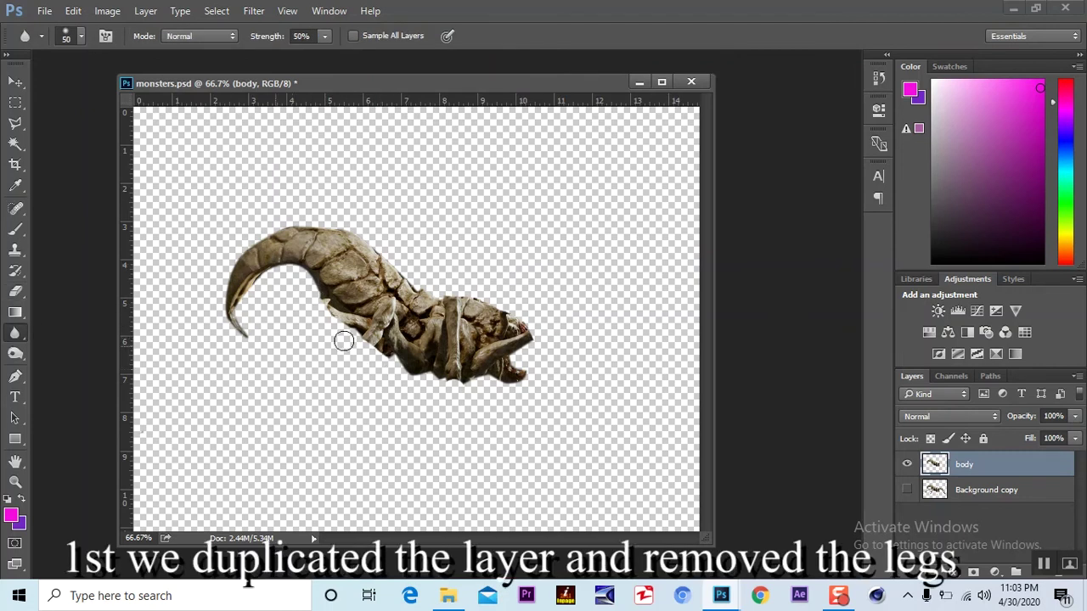
- Show the Background copy layer, rename it "Legs", and hide the body layer
{"action": "left_click", "coordinate": [992, 494]}
{"action": "left_click", "coordinate": [907, 490], "text": "alt"}
{"action": "double_click", "coordinate": [986, 490]}
{"action": "type", "text": "Legs"}
{"action": "key", "text": "Return"}
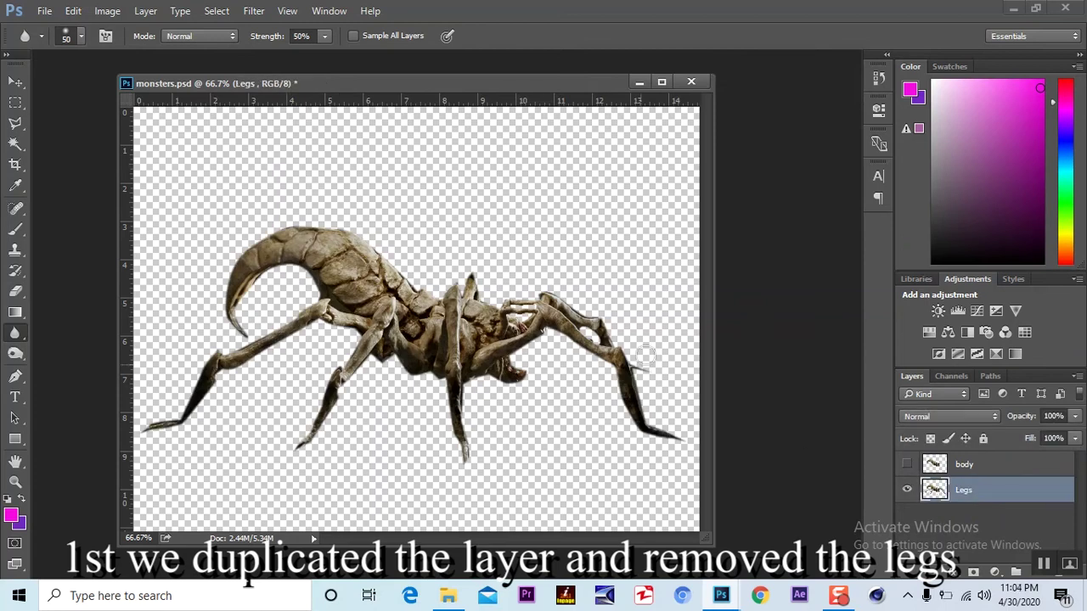
- Outline the rearmost leg on the Legs layer, from foot to body joint, with a Polygonal Lasso selection
{"action": "key", "text": "l"}
{"action": "key", "text": "shift+l"}
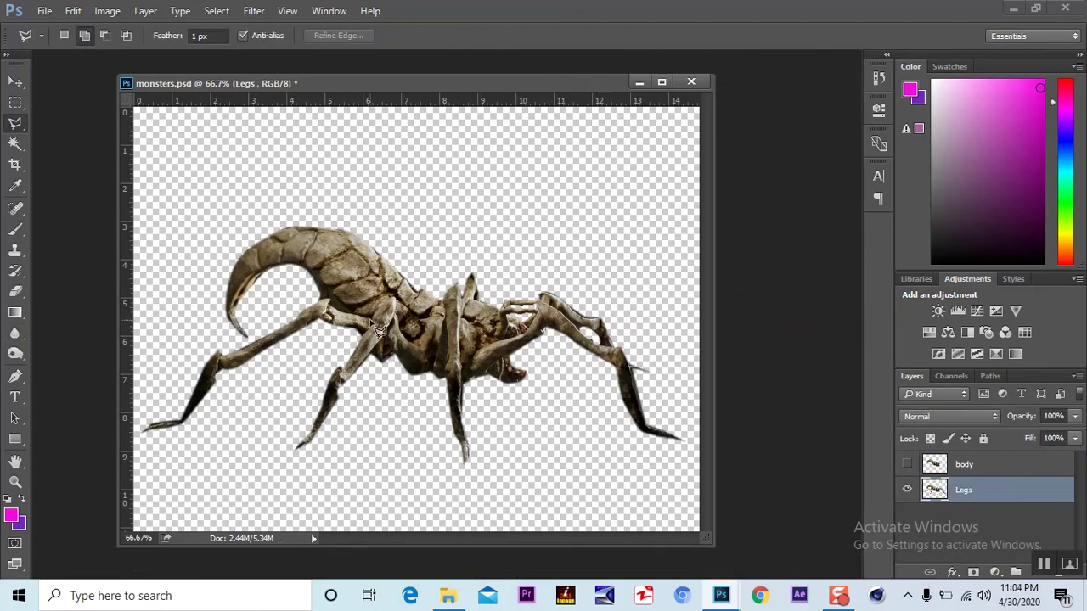
{"action": "left_click", "coordinate": [328, 300]}
{"action": "left_click", "coordinate": [249, 337]}
{"action": "left_click", "coordinate": [201, 340]}
{"action": "left_click", "coordinate": [136, 424]}
{"action": "left_click", "coordinate": [167, 446]}
{"action": "left_click", "coordinate": [320, 321]}
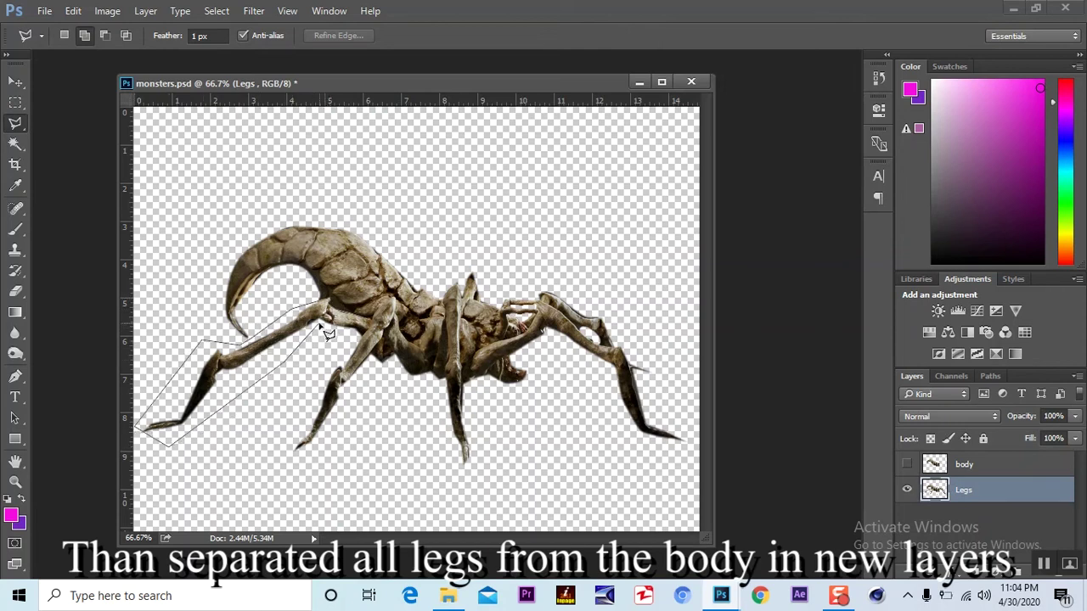
{"action": "double_click", "coordinate": [373, 333]}
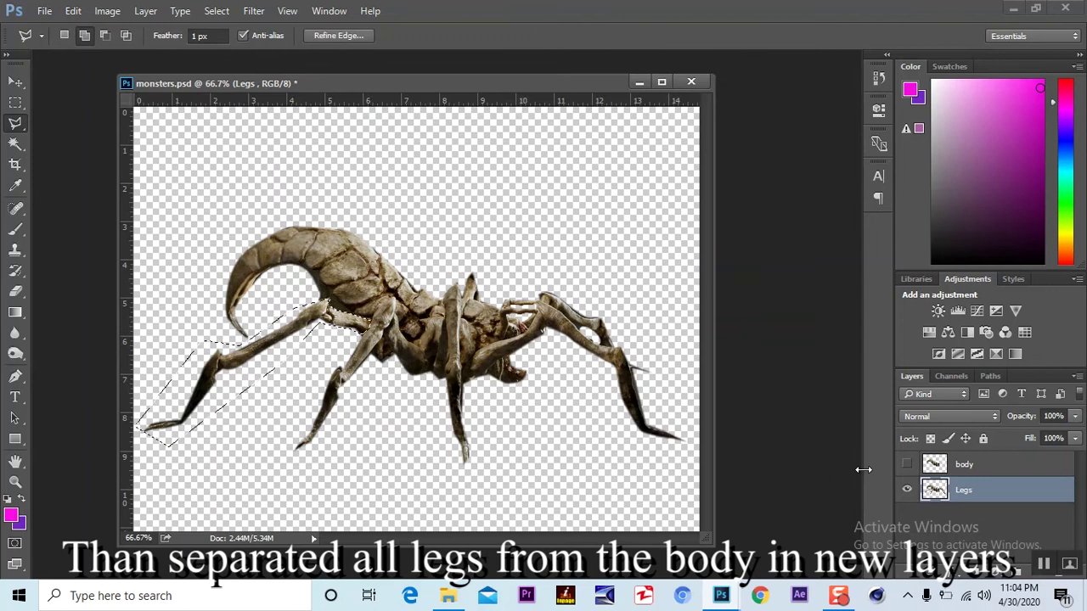
- Cut the selected rear leg onto its own layer, align it with the body, and reselect the Legs layer
{"action": "key", "text": "ctrl+x"}
{"action": "key", "text": "ctrl+v"}
{"action": "key", "text": "v"}
{"action": "left_click_drag", "start_coordinate": [465, 269], "coordinate": [311, 313]}
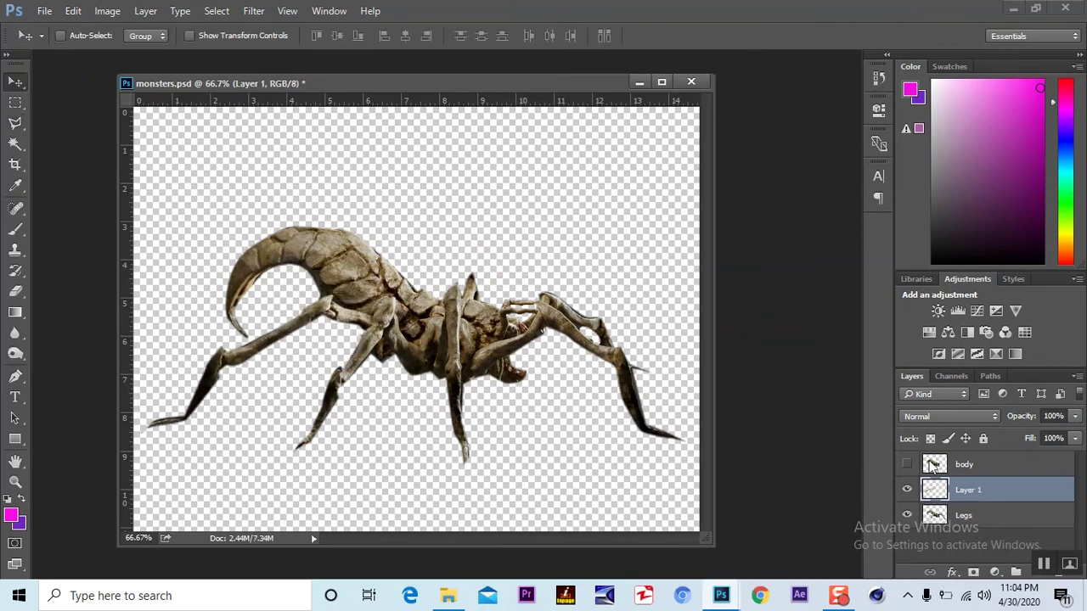
{"action": "left_click", "coordinate": [970, 509]}
{"action": "key", "text": "l"}
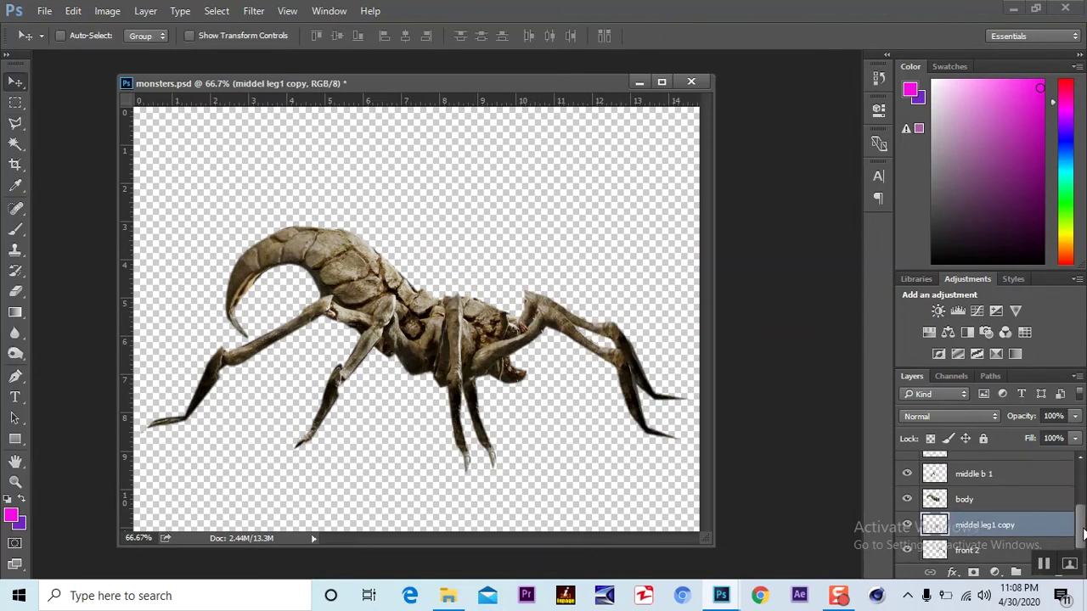
- Transform the Middle b2 leg into place beside the other rear middle leg and move its layer below the body layer
{"action": "scroll", "coordinate": [985, 501], "scroll_direction": "up", "scroll_amount": 2}
{"action": "left_click", "coordinate": [985, 474]}
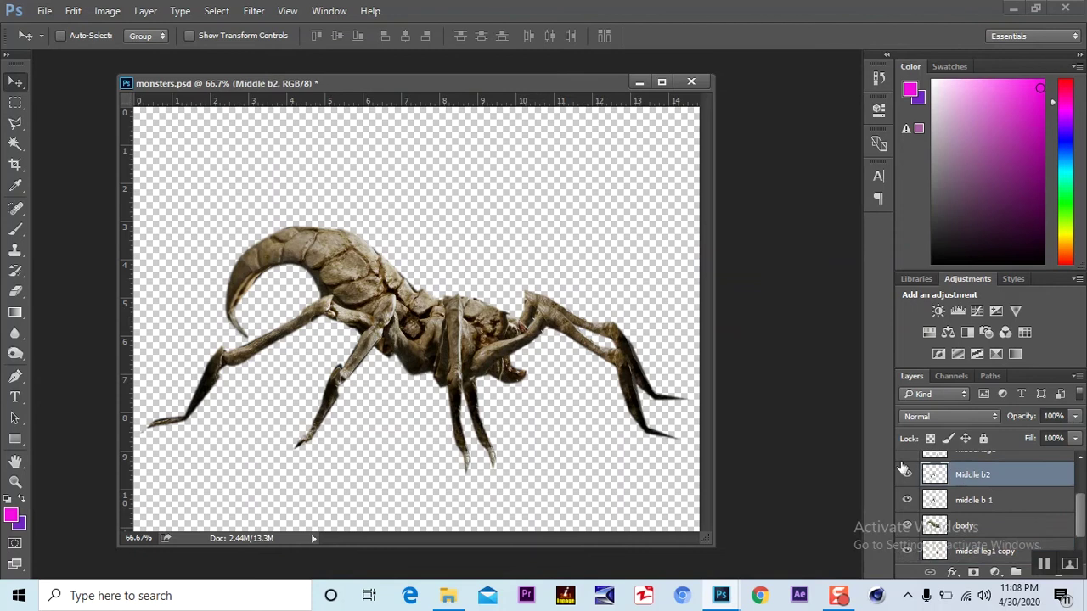
{"action": "key", "text": "ctrl+t"}
{"action": "left_click_drag", "start_coordinate": [424, 454], "coordinate": [472, 472]}
{"action": "key", "text": "Return"}
{"action": "left_click_drag", "start_coordinate": [1011, 477], "coordinate": [989, 534]}
{"action": "scroll", "coordinate": [979, 494], "scroll_direction": "up", "scroll_amount": 2}
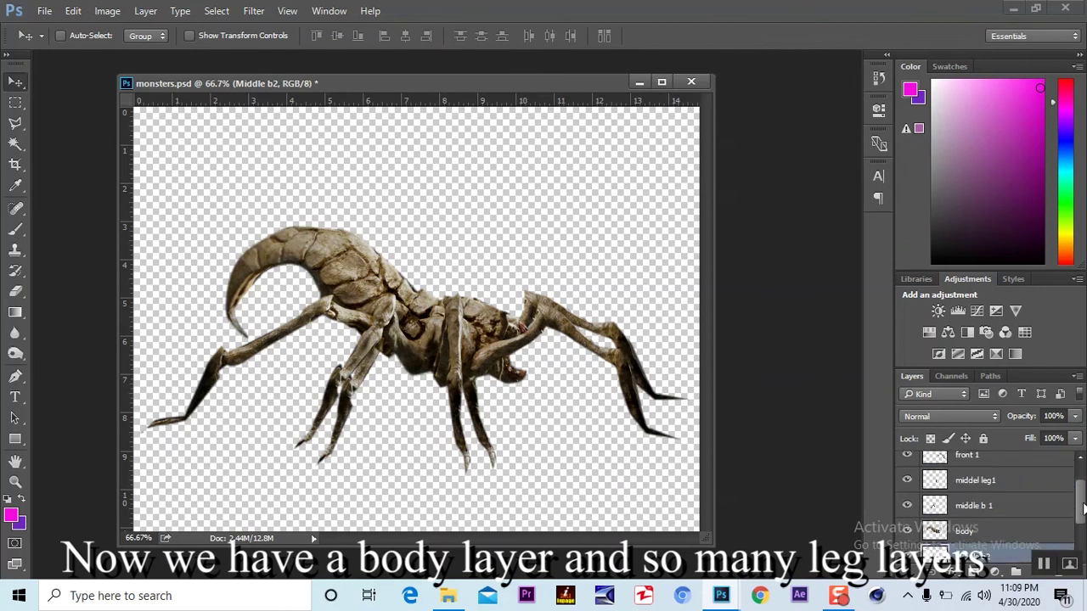
- Toggle the visibility of the middle b 1 layer to check which leg it holds
{"action": "left_click", "coordinate": [981, 505]}
{"action": "left_click", "coordinate": [906, 505]}
{"action": "left_click", "coordinate": [907, 505]}
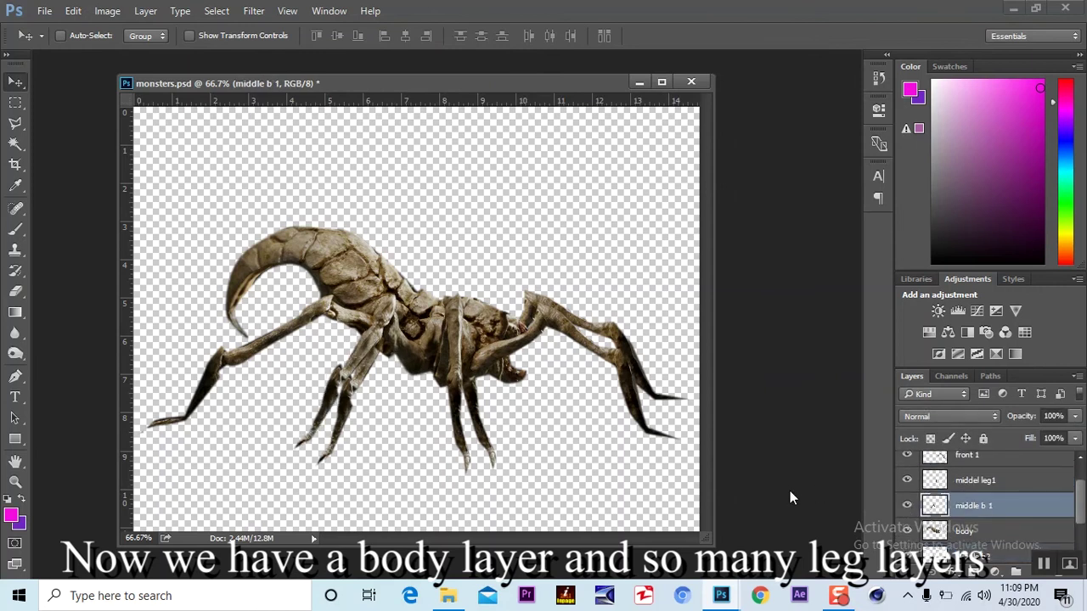
{"action": "left_click", "coordinate": [905, 507]}
{"action": "left_click", "coordinate": [905, 507]}
- Select the body layer and hide every leg layer above and below it
{"action": "left_click", "coordinate": [926, 531]}
{"action": "left_click_drag", "start_coordinate": [907, 505], "coordinate": [907, 456]}
{"action": "left_click", "coordinate": [906, 466]}
{"action": "left_click_drag", "start_coordinate": [1080, 503], "coordinate": [1073, 528]}
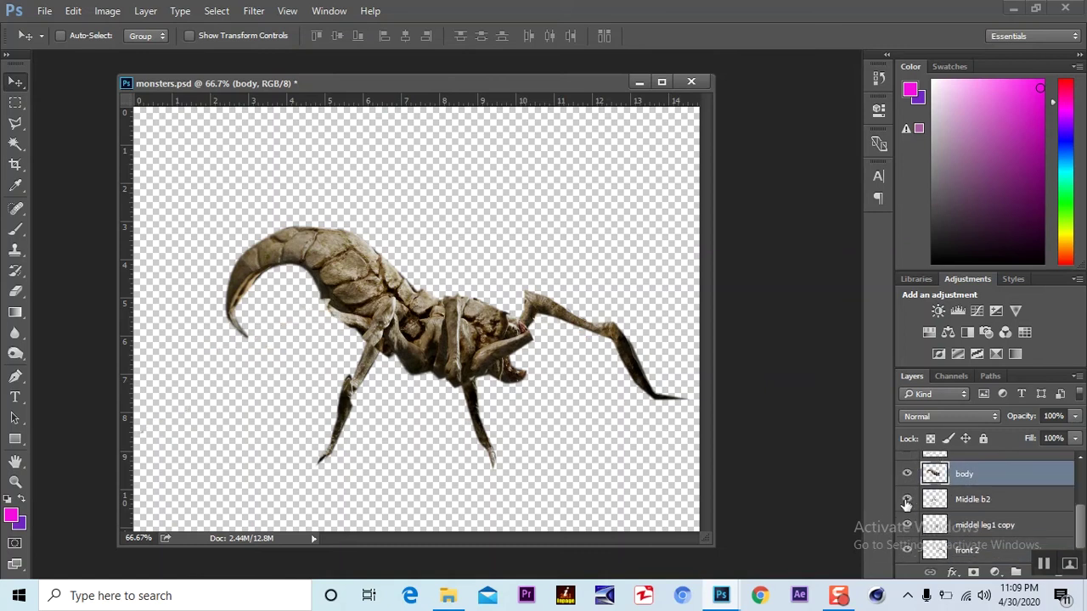
{"action": "left_click_drag", "start_coordinate": [907, 501], "coordinate": [907, 550]}
- Cover the leftover leg stubs on the body layer with cloned skin texture using the Clone Stamp tool
{"action": "left_click", "coordinate": [14, 250]}
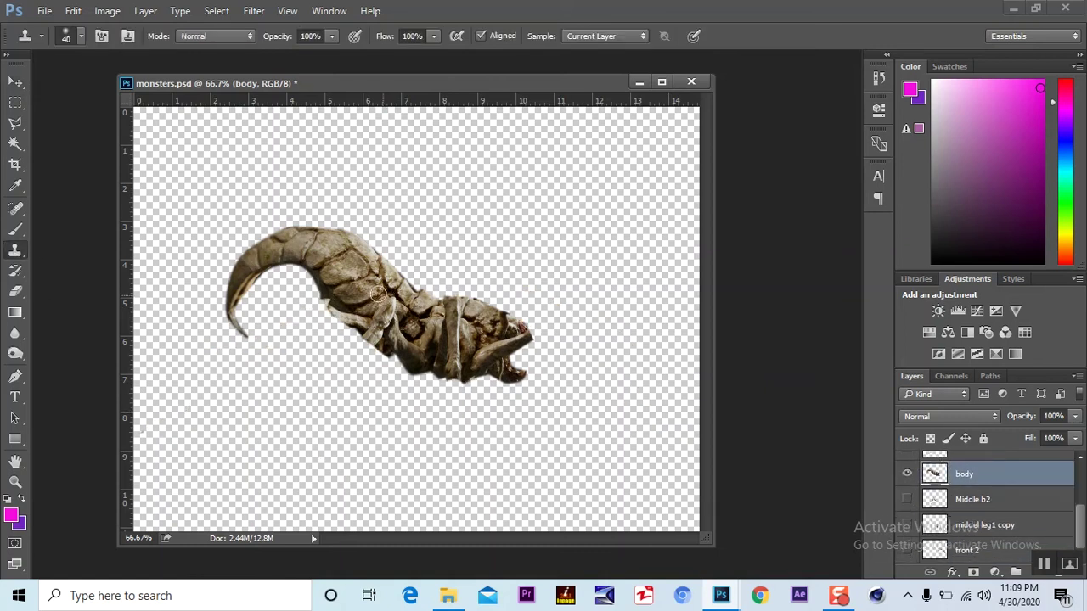
{"action": "mouse_move", "coordinate": [378, 277]}
{"action": "left_mouse_down"}
{"action": "mouse_move", "coordinate": [360, 318]}
{"action": "mouse_move", "coordinate": [335, 304]}
{"action": "mouse_move", "coordinate": [356, 291]}
{"action": "mouse_move", "coordinate": [407, 325]}
{"action": "mouse_move", "coordinate": [374, 336]}
{"action": "mouse_move", "coordinate": [427, 335]}
{"action": "mouse_move", "coordinate": [459, 315]}
{"action": "mouse_move", "coordinate": [484, 326]}
{"action": "mouse_move", "coordinate": [449, 343]}
{"action": "mouse_move", "coordinate": [465, 350]}
{"action": "mouse_move", "coordinate": [520, 335]}
{"action": "mouse_move", "coordinate": [483, 335]}
{"action": "left_mouse_up"}
{"action": "mouse_move", "coordinate": [509, 374]}
{"action": "left_mouse_down"}
{"action": "mouse_move", "coordinate": [506, 354]}
{"action": "mouse_move", "coordinate": [492, 367]}
{"action": "mouse_move", "coordinate": [434, 357]}
{"action": "mouse_move", "coordinate": [424, 331]}
{"action": "mouse_move", "coordinate": [427, 343]}
{"action": "mouse_move", "coordinate": [395, 350]}
{"action": "mouse_move", "coordinate": [394, 321]}
{"action": "mouse_move", "coordinate": [353, 310]}
{"action": "mouse_move", "coordinate": [379, 331]}
{"action": "left_mouse_up"}
- Make all the leg layers above and below the body layer visible again
{"action": "left_click_drag", "start_coordinate": [1077, 517], "coordinate": [1083, 540]}
{"action": "left_click", "coordinate": [907, 465]}
{"action": "left_click", "coordinate": [907, 489]}
{"action": "left_click", "coordinate": [907, 479]}
{"action": "left_click", "coordinate": [907, 505]}
{"action": "scroll", "coordinate": [917, 510], "scroll_direction": "down", "scroll_amount": 2}
{"action": "left_click", "coordinate": [907, 502]}
{"action": "left_click", "coordinate": [906, 528]}
{"action": "left_click", "coordinate": [907, 550]}
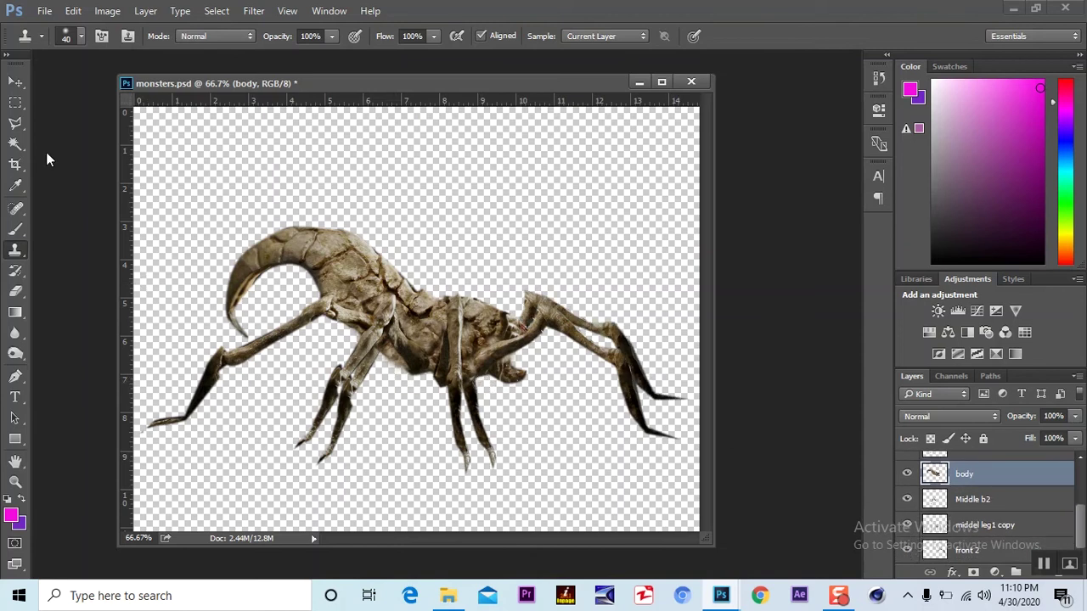
- Save the layered document as a PSD named "Mosnter Model rigged for AE" in the 3d models folder
{"action": "left_click", "coordinate": [15, 80]}
{"action": "left_click", "coordinate": [44, 10]}
{"action": "left_click", "coordinate": [114, 174]}
{"action": "type", "text": "Mosnter Model rigged for AE"}
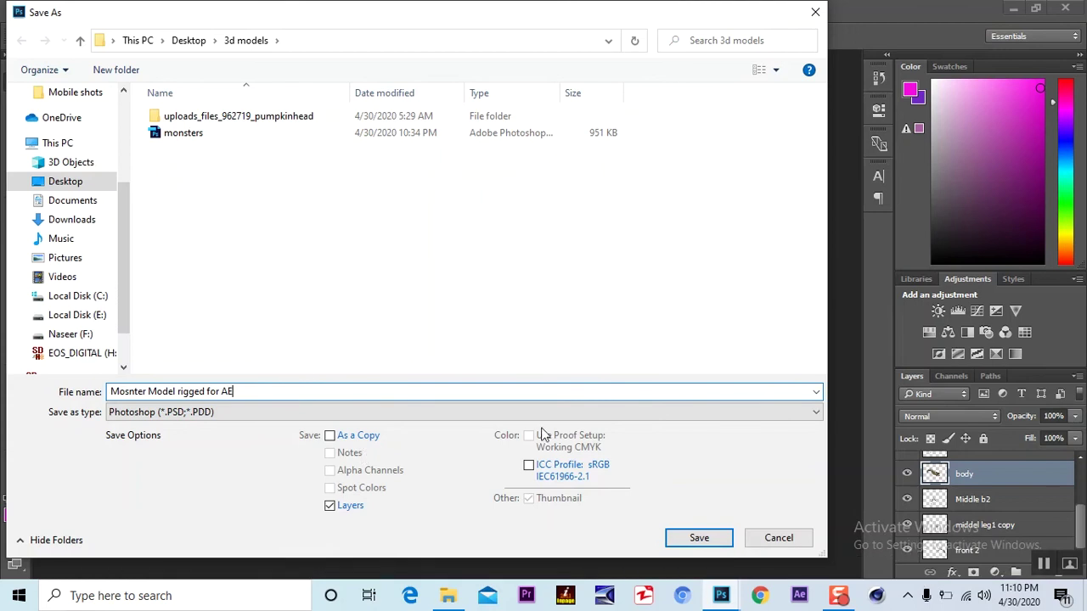
{"action": "left_click", "coordinate": [699, 538]}
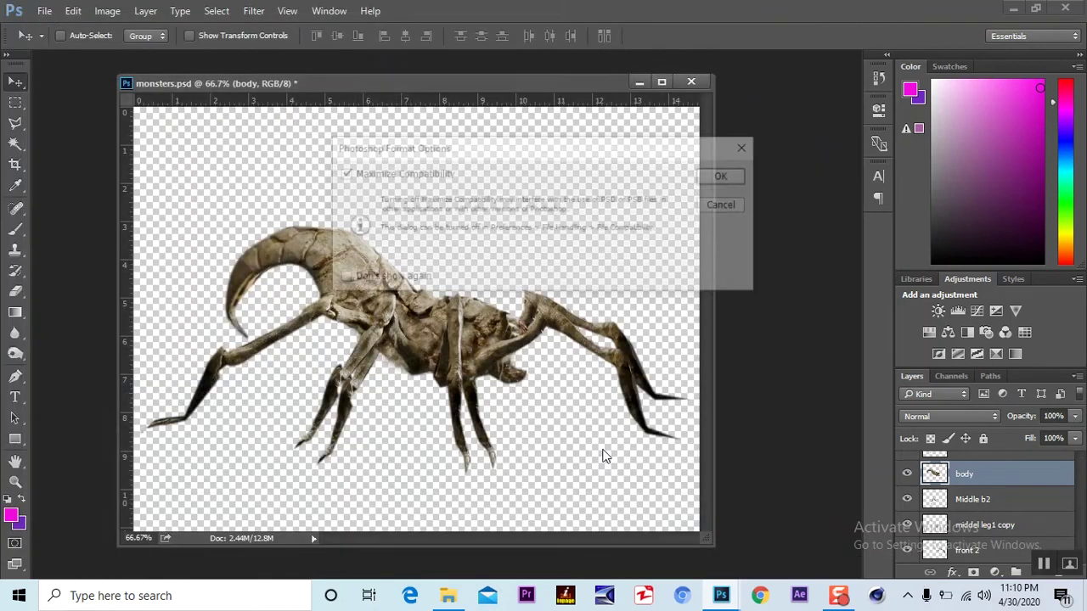
{"action": "left_click", "coordinate": [726, 180]}
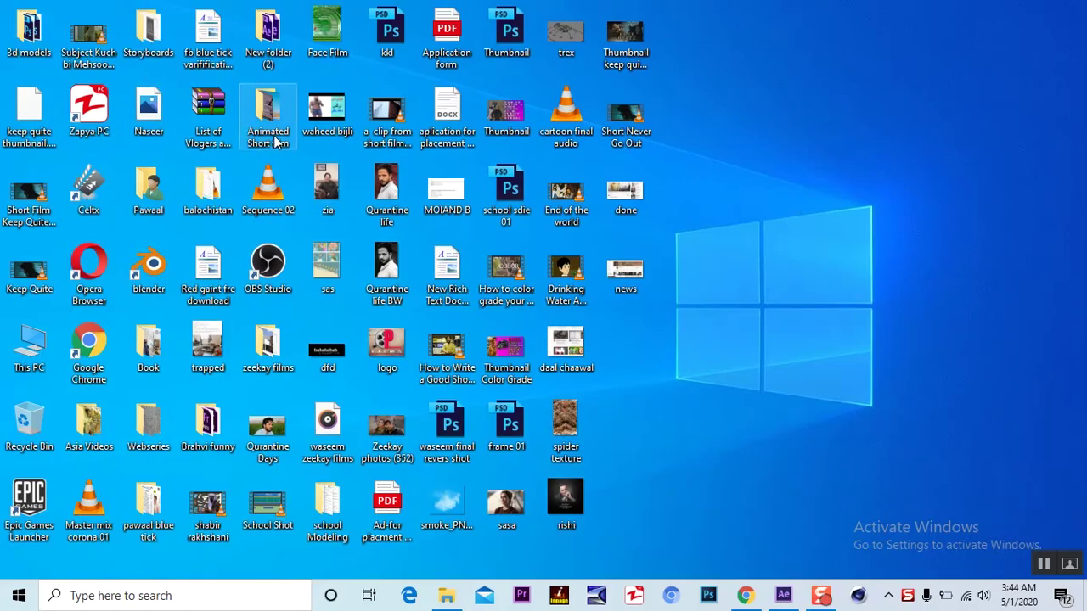
- Import Mosnter Model rigged for AE.psd from the 3d models folder into After Effects as a Composition and open that composition
{"action": "double_click", "coordinate": [275, 138]}
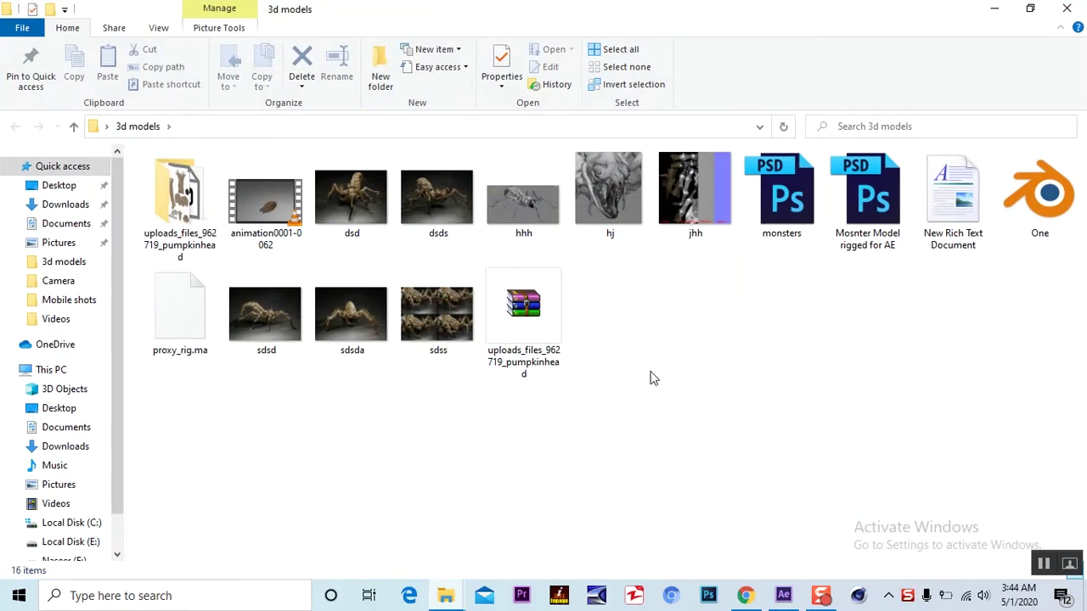
{"action": "left_click", "coordinate": [862, 229]}
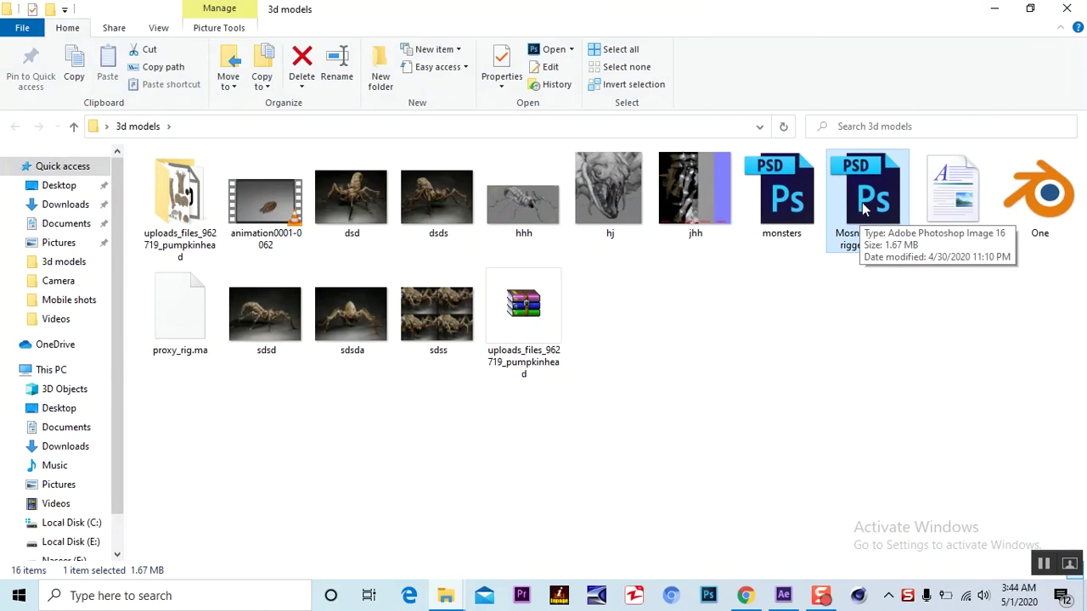
{"action": "left_click_drag", "start_coordinate": [865, 210], "coordinate": [103, 296]}
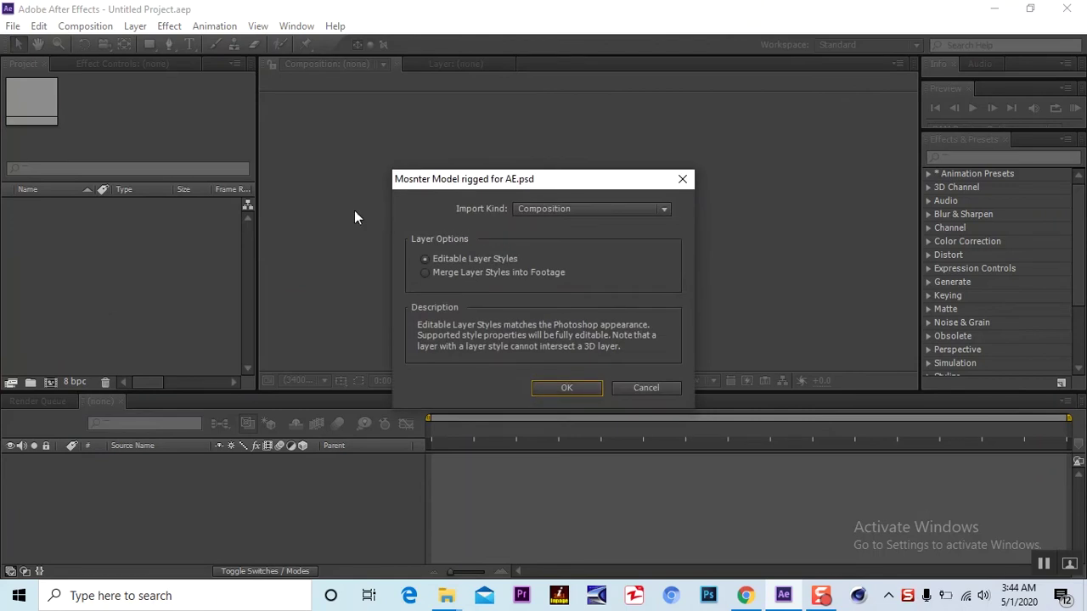
{"action": "left_click", "coordinate": [529, 208]}
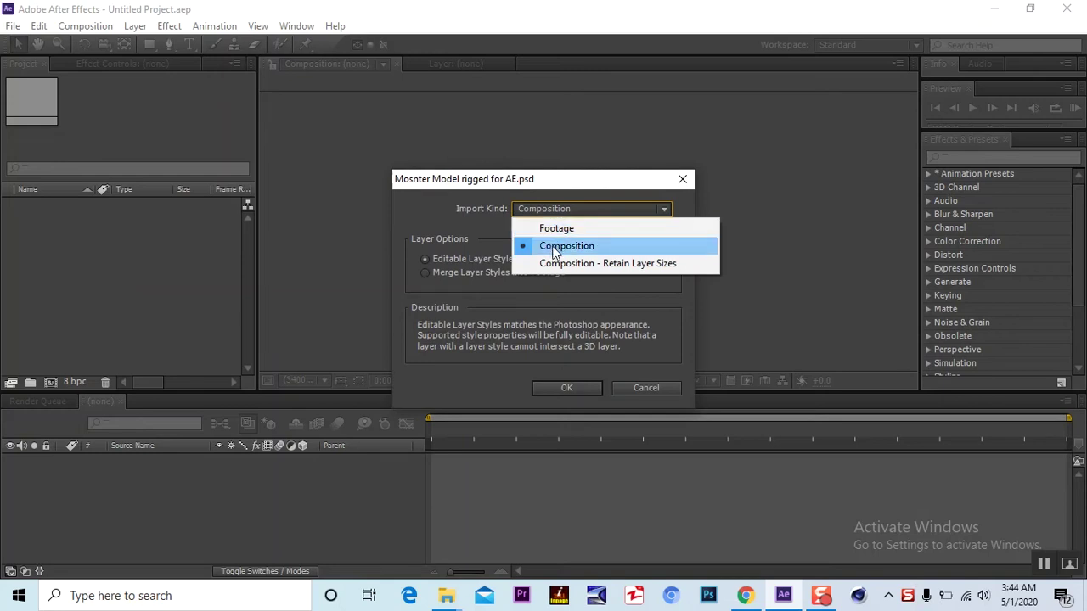
{"action": "left_click", "coordinate": [554, 247]}
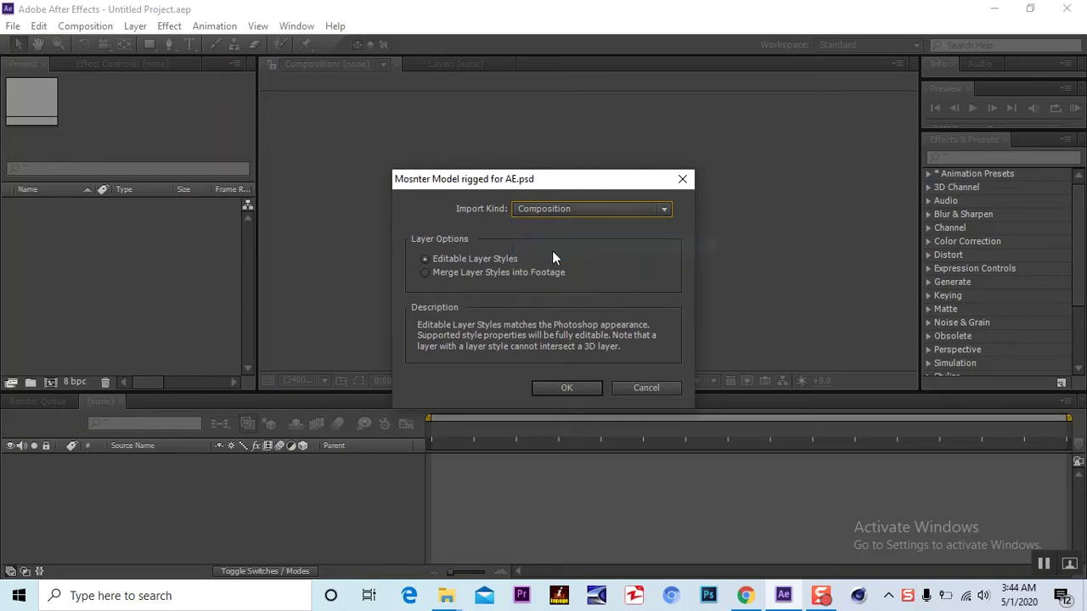
{"action": "left_click", "coordinate": [566, 387]}
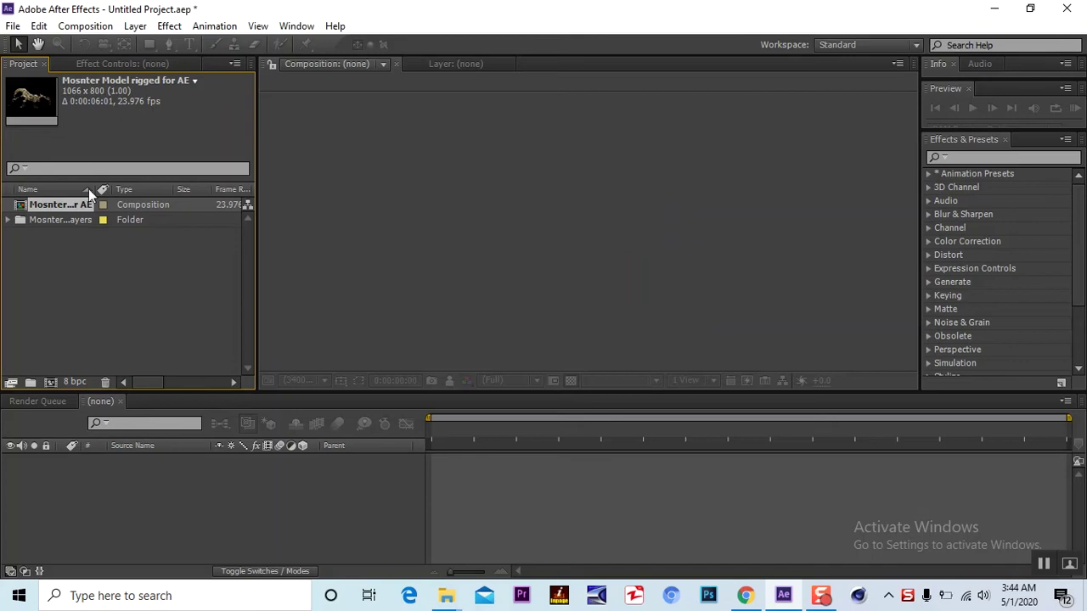
{"action": "double_click", "coordinate": [24, 208]}
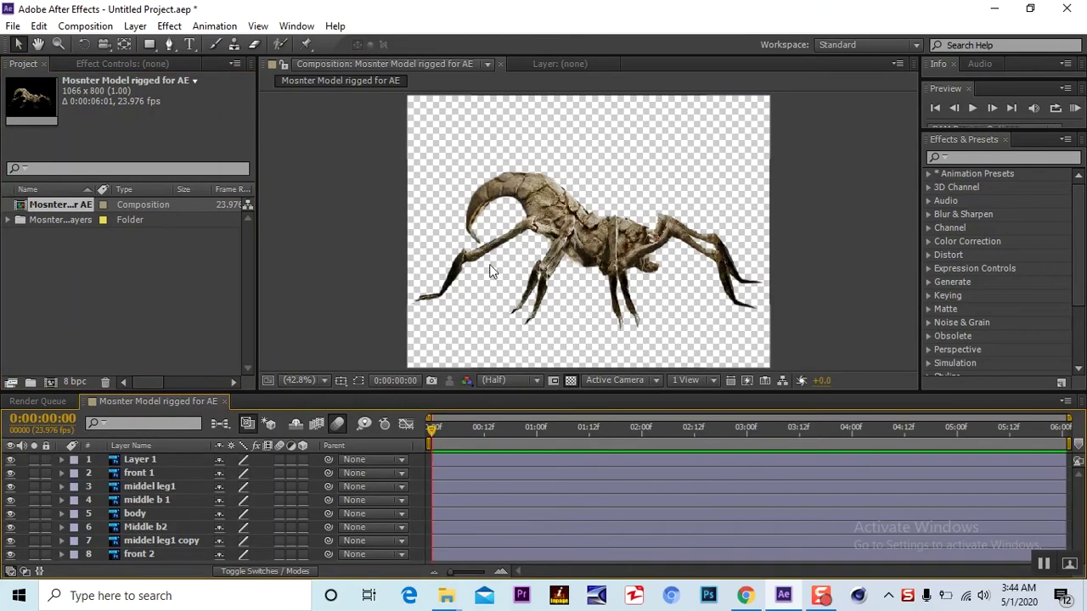
- Identify Layer 1's leg by toggling its visibility and place its anchor point where the rear leg joins the body
{"action": "left_click", "coordinate": [144, 461]}
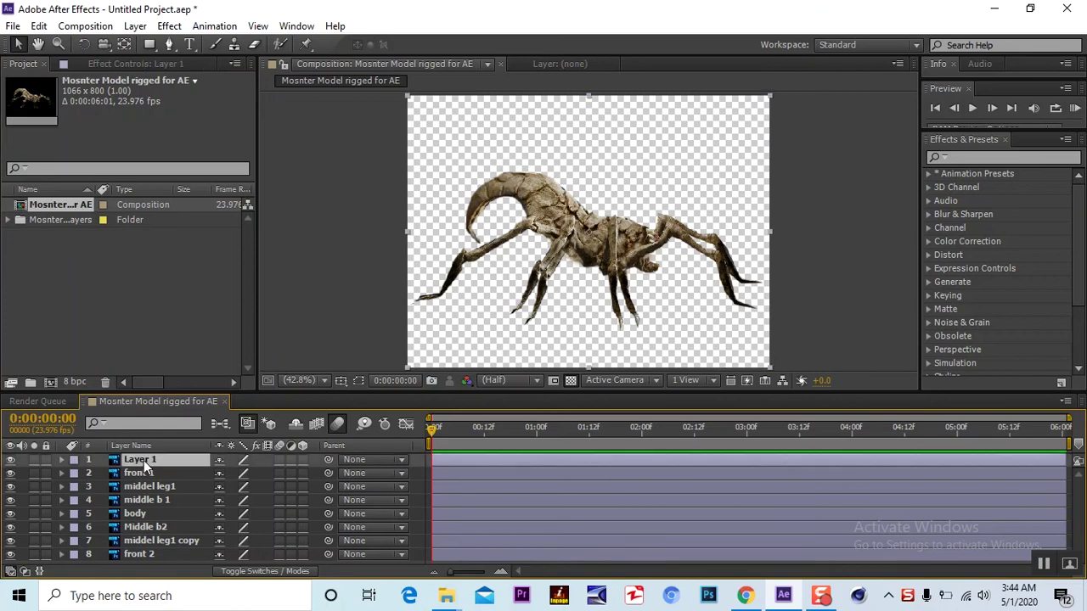
{"action": "left_click", "coordinate": [11, 460]}
{"action": "left_click", "coordinate": [11, 460]}
{"action": "left_click", "coordinate": [123, 44]}
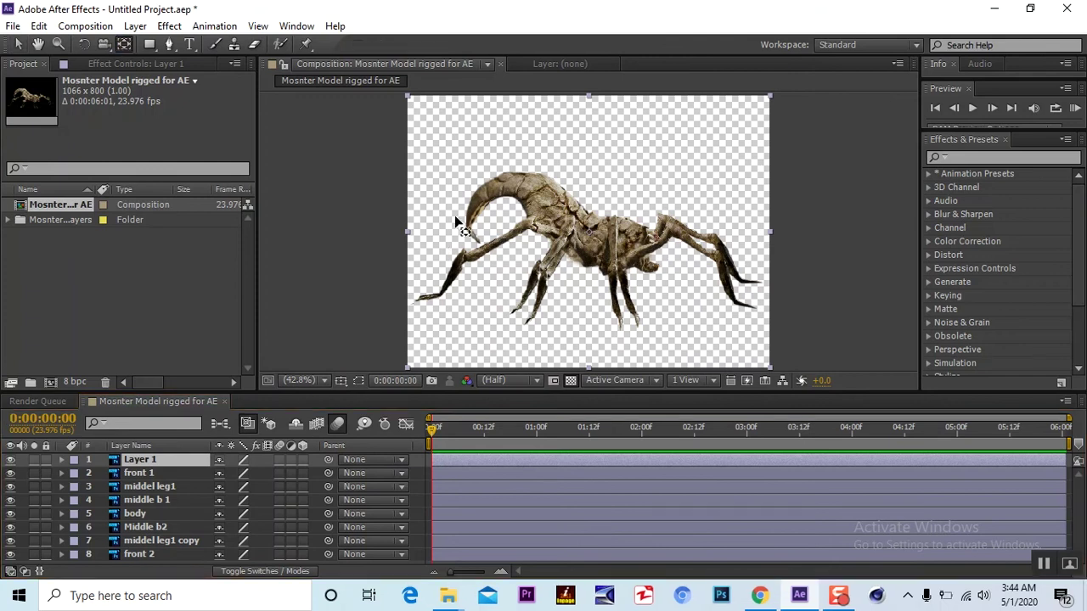
{"action": "left_click", "coordinate": [528, 224]}
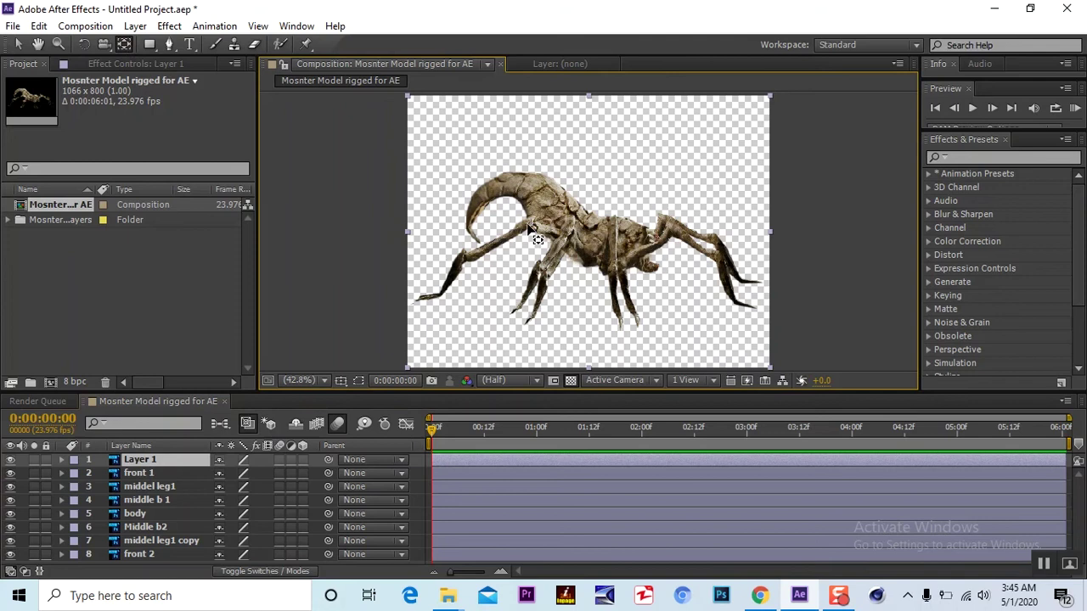
- Identify the front 1 leg by toggling its visibility and place its anchor point where that front leg meets the body
{"action": "left_click", "coordinate": [153, 472]}
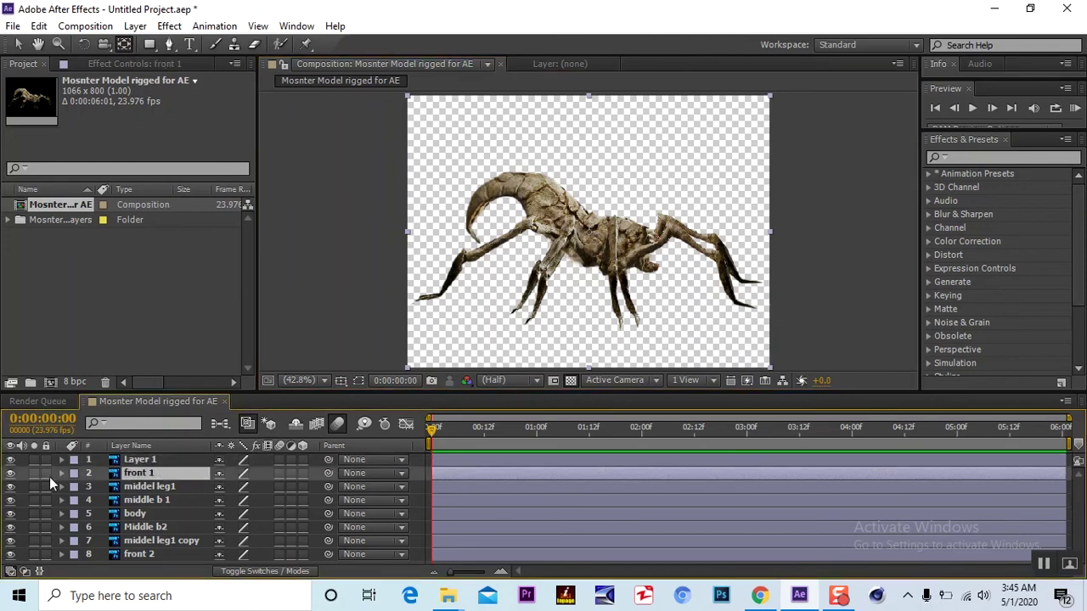
{"action": "left_click", "coordinate": [10, 475]}
{"action": "left_click", "coordinate": [10, 475]}
{"action": "left_click", "coordinate": [622, 266]}
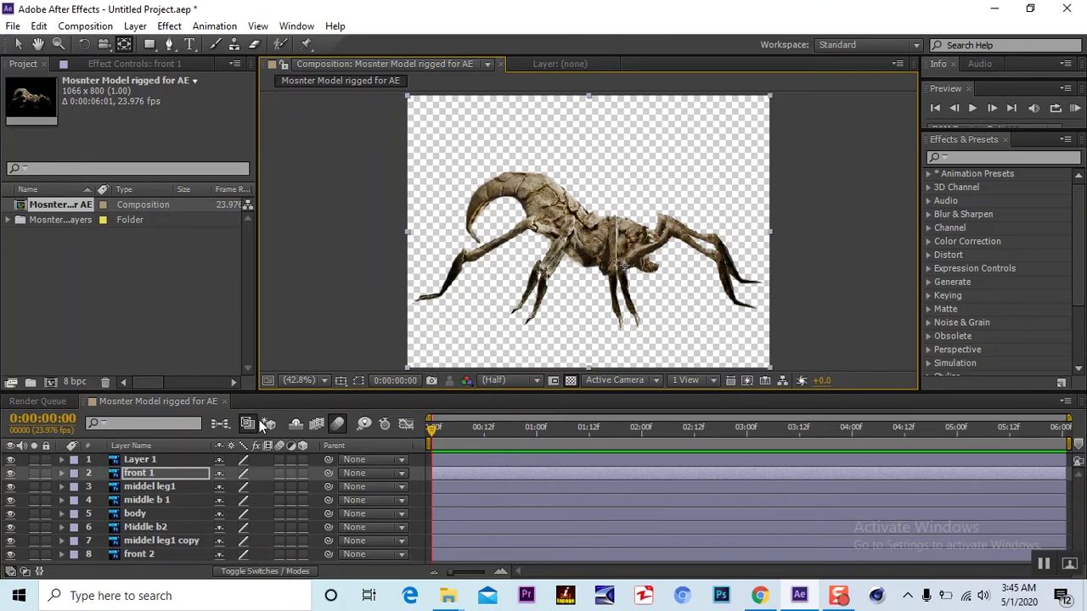
- Identify the middel leg1 layer's leg by toggling its visibility and place its anchor point at the top of that leg
{"action": "left_click", "coordinate": [156, 486]}
{"action": "left_click", "coordinate": [11, 487]}
{"action": "left_click", "coordinate": [10, 486]}
{"action": "left_click", "coordinate": [10, 487]}
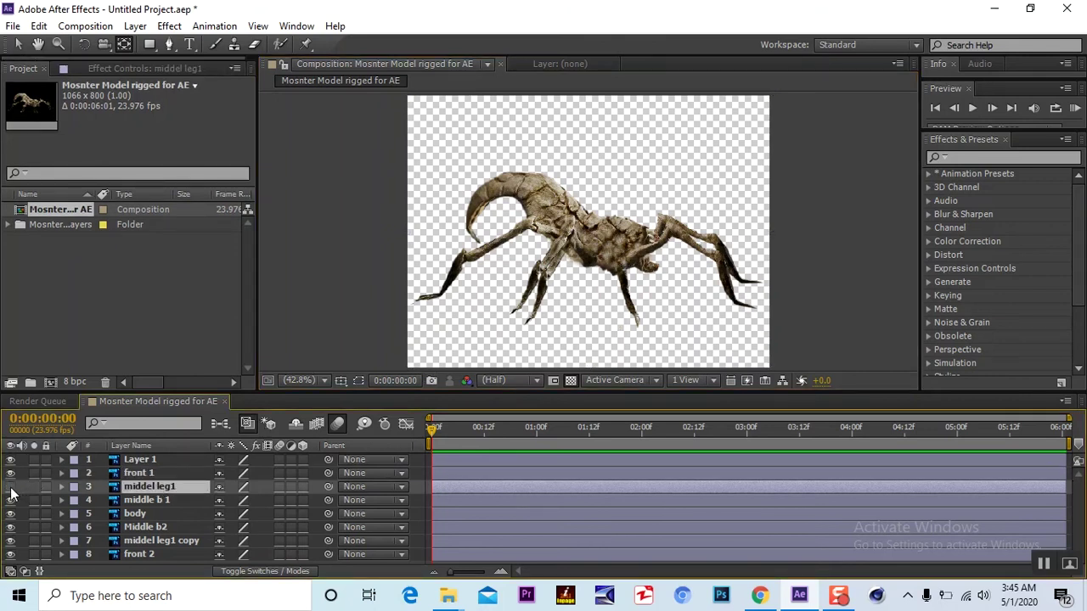
{"action": "left_click", "coordinate": [10, 486]}
{"action": "left_click", "coordinate": [11, 487]}
{"action": "left_click", "coordinate": [10, 486]}
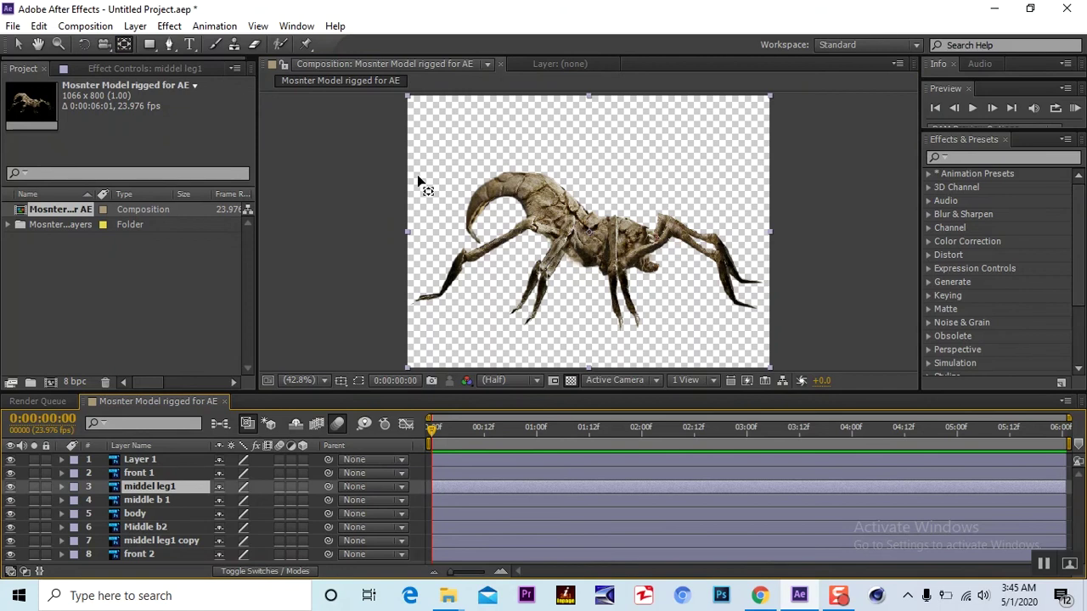
{"action": "left_click", "coordinate": [601, 231]}
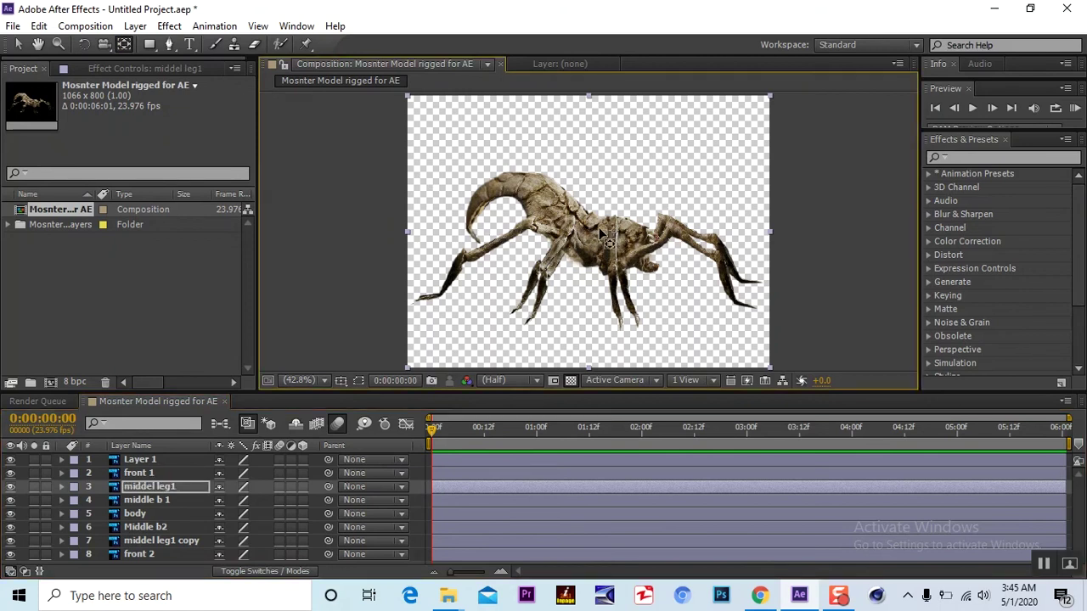
- Place the middle b 1 layer's anchor point on the lower belly and the body layer's anchor point at the middle of the torso
{"action": "left_click", "coordinate": [138, 503]}
{"action": "left_click", "coordinate": [10, 501]}
{"action": "left_click", "coordinate": [10, 501]}
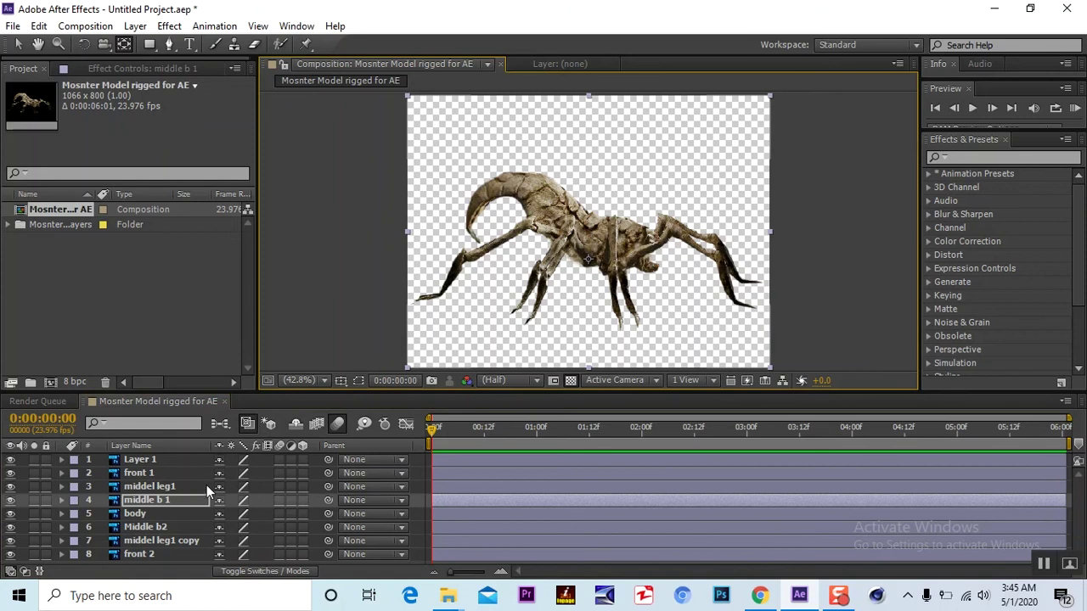
{"action": "left_click", "coordinate": [136, 514]}
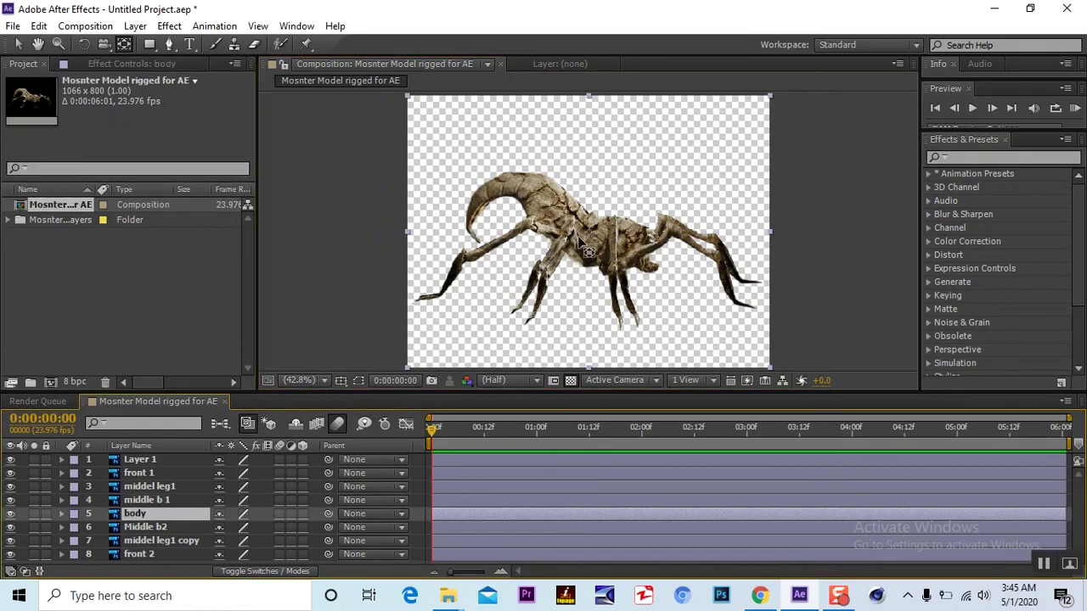
{"action": "left_click", "coordinate": [582, 234]}
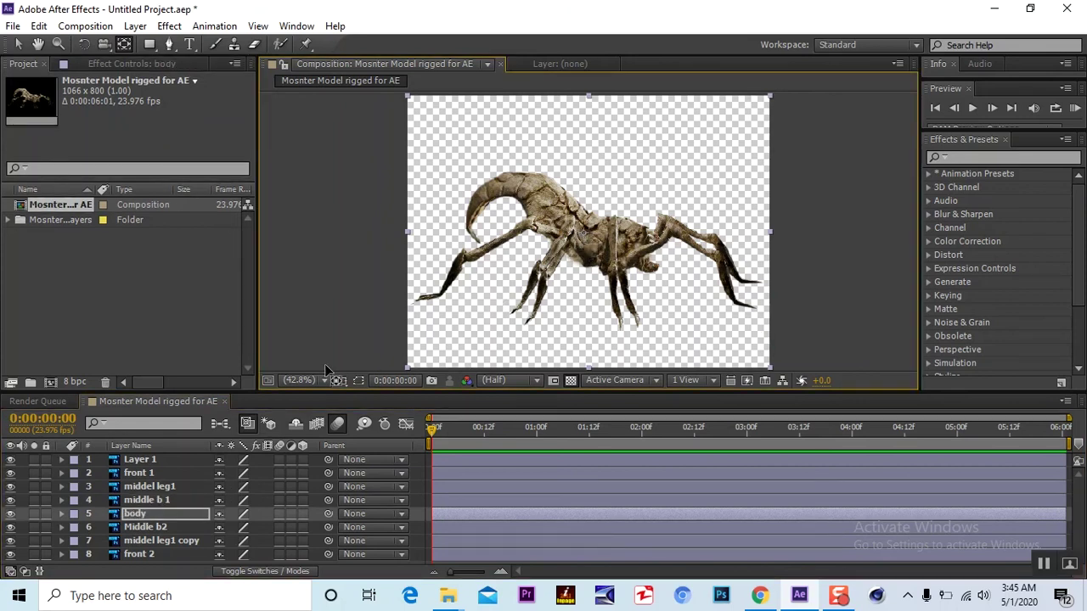
- Identify the Middle b2 leg by toggling its visibility and place its anchor point near the middle of the torso
{"action": "left_click", "coordinate": [157, 528]}
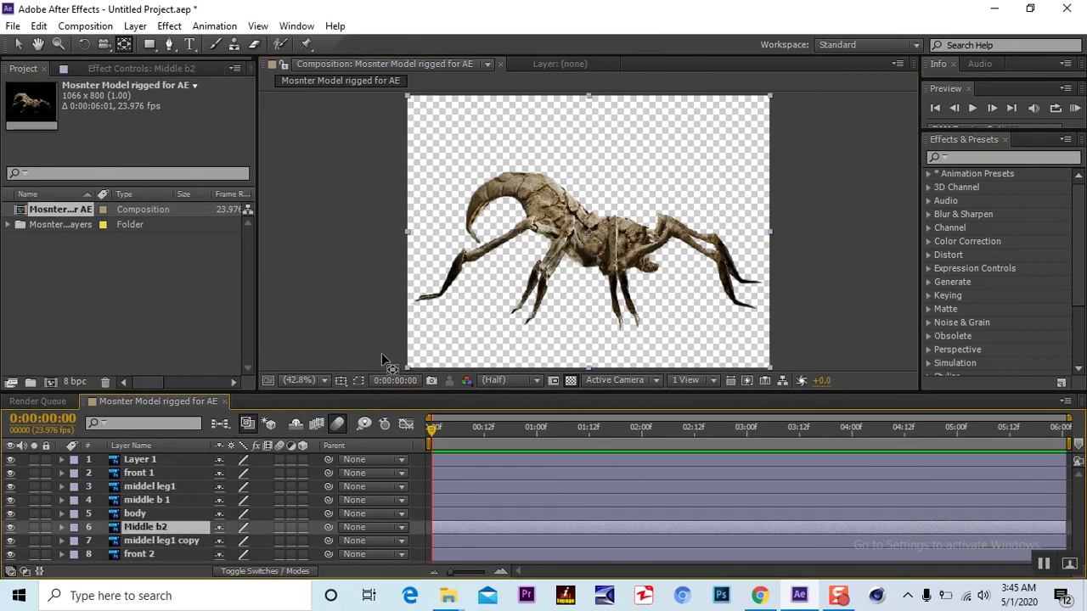
{"action": "left_click", "coordinate": [10, 528]}
{"action": "left_click", "coordinate": [10, 528]}
{"action": "left_click", "coordinate": [593, 230]}
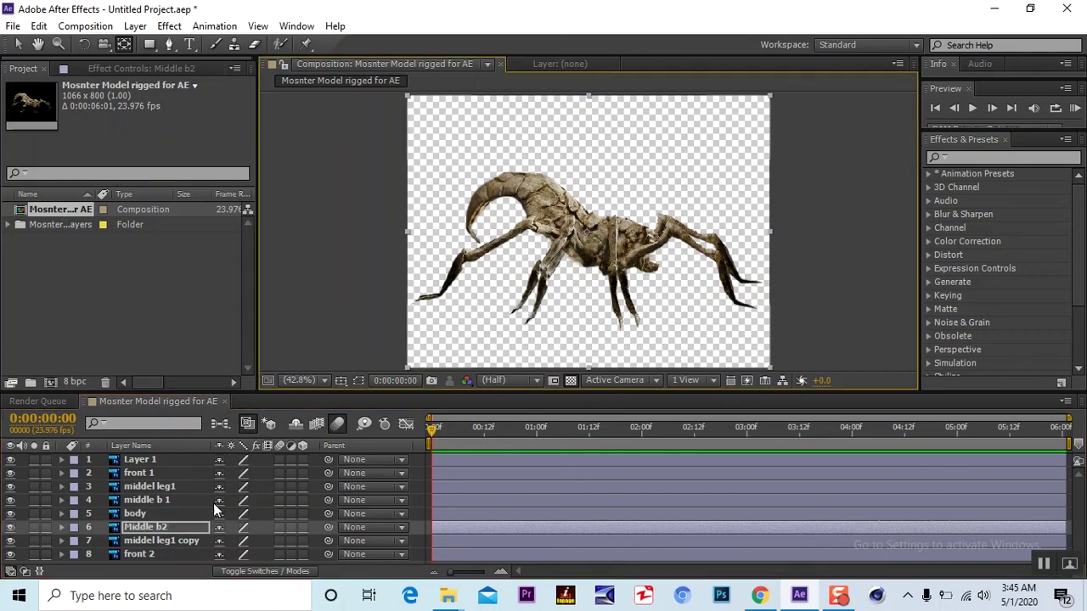
- Identify the middel leg1 copy leg by toggling its visibility and move its anchor point to the leg's upper joint on the body
{"action": "left_click", "coordinate": [154, 538]}
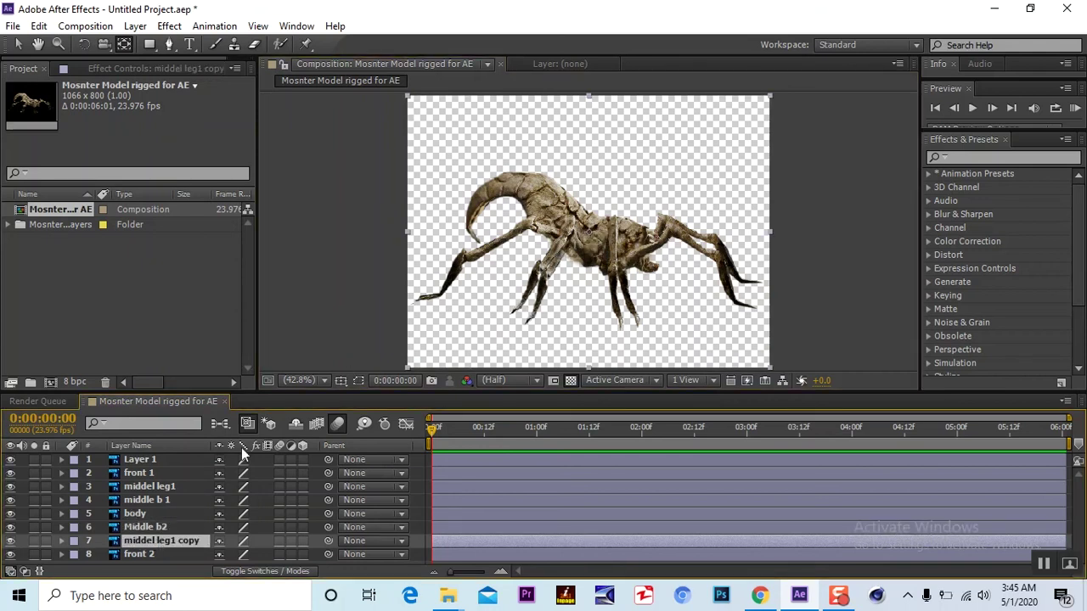
{"action": "left_click", "coordinate": [10, 541]}
{"action": "left_click", "coordinate": [10, 540]}
{"action": "left_click", "coordinate": [10, 541]}
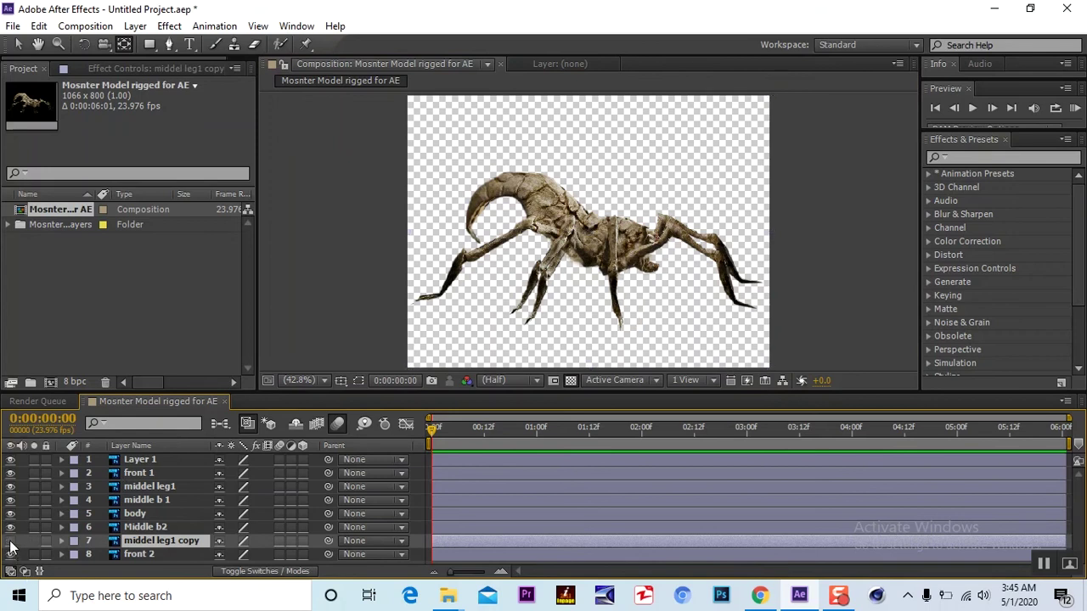
{"action": "left_click", "coordinate": [10, 541]}
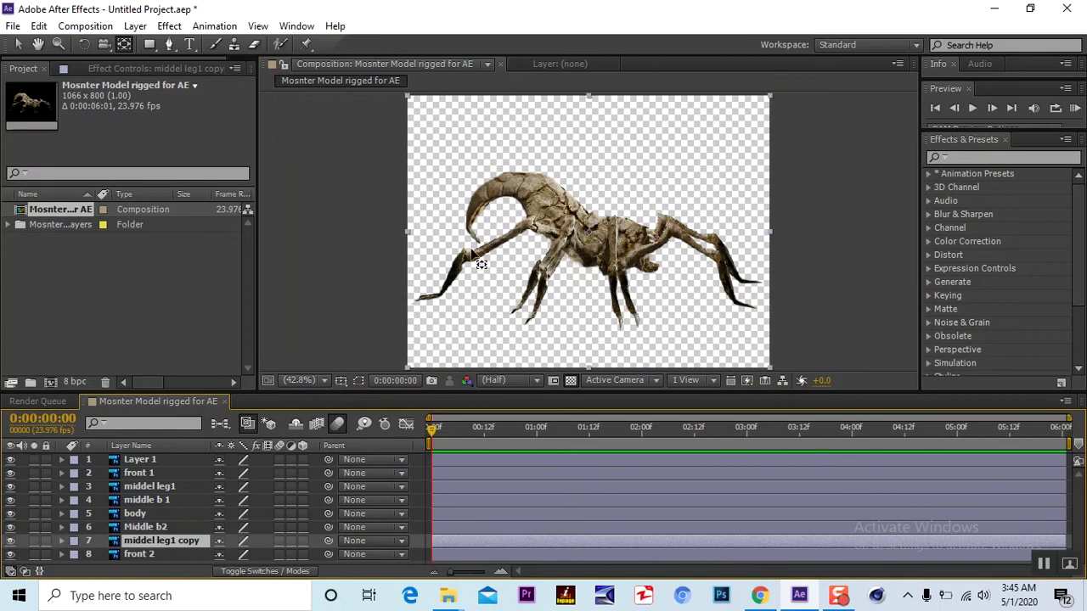
{"action": "left_click_drag", "start_coordinate": [590, 232], "coordinate": [610, 226]}
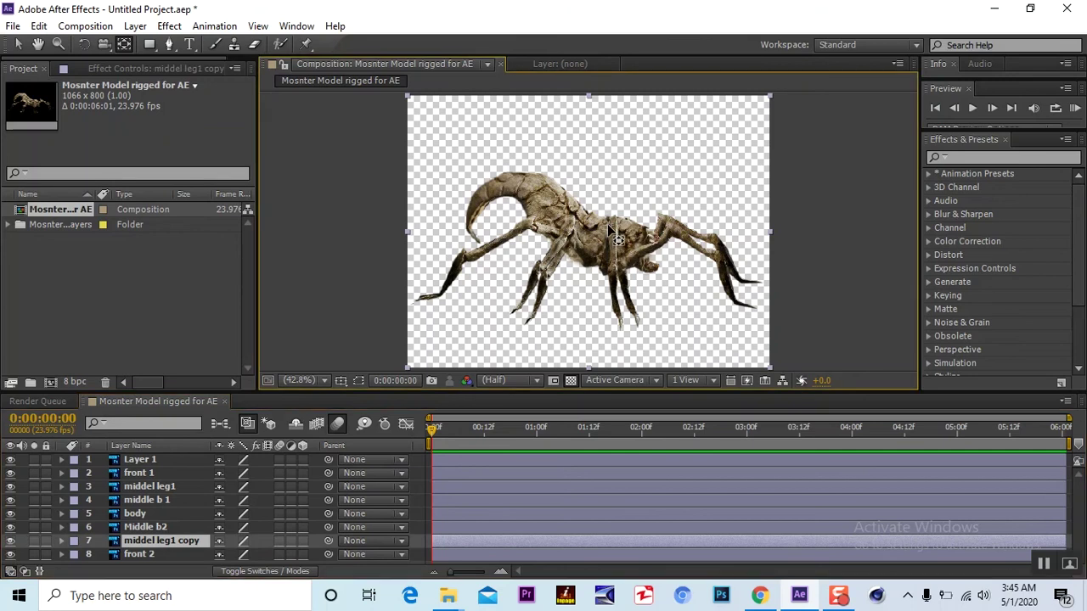
- Identify the front 2 leg by toggling its visibility and place its anchor point at the front leg's joint near the head
{"action": "left_click", "coordinate": [141, 555]}
{"action": "left_click", "coordinate": [11, 555]}
{"action": "left_click", "coordinate": [11, 554]}
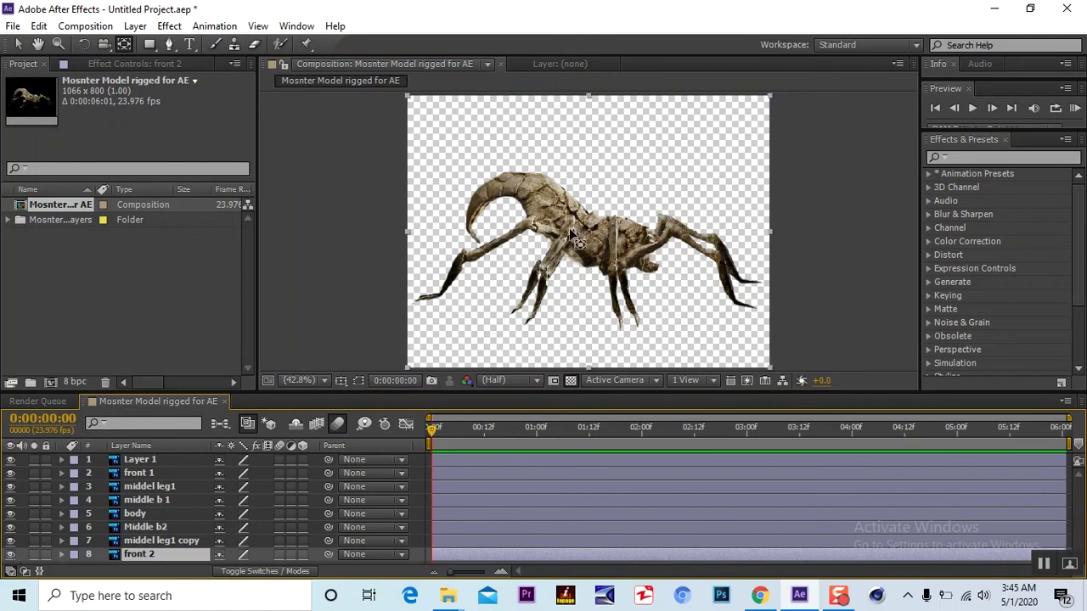
{"action": "left_click", "coordinate": [715, 305]}
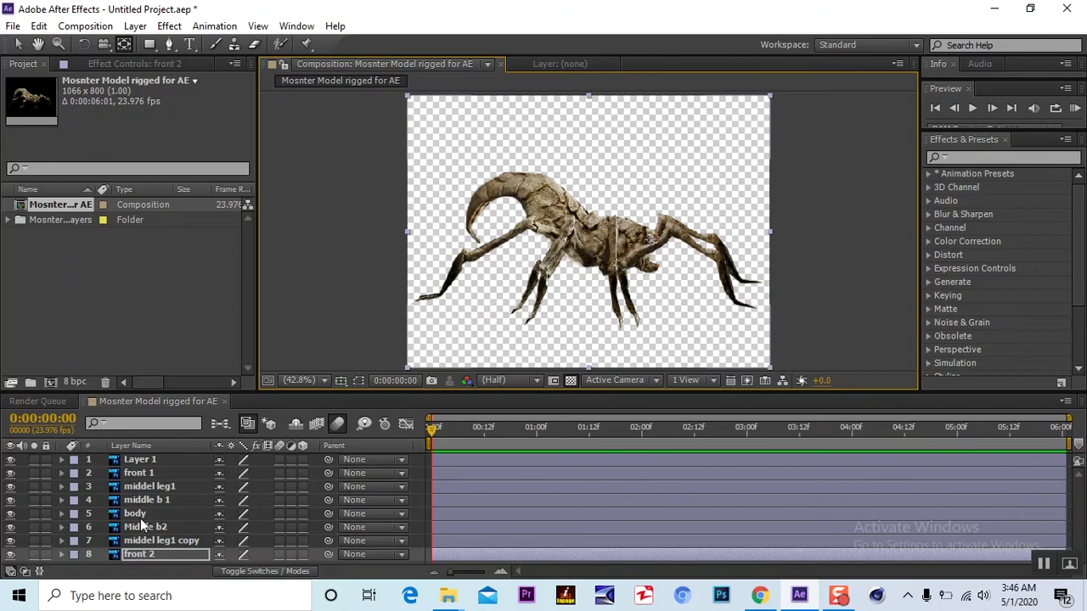
- Move the front 1 layer's anchor point to the front leg's joint near the head and recheck which leg front 2 holds
{"action": "left_click", "coordinate": [143, 476]}
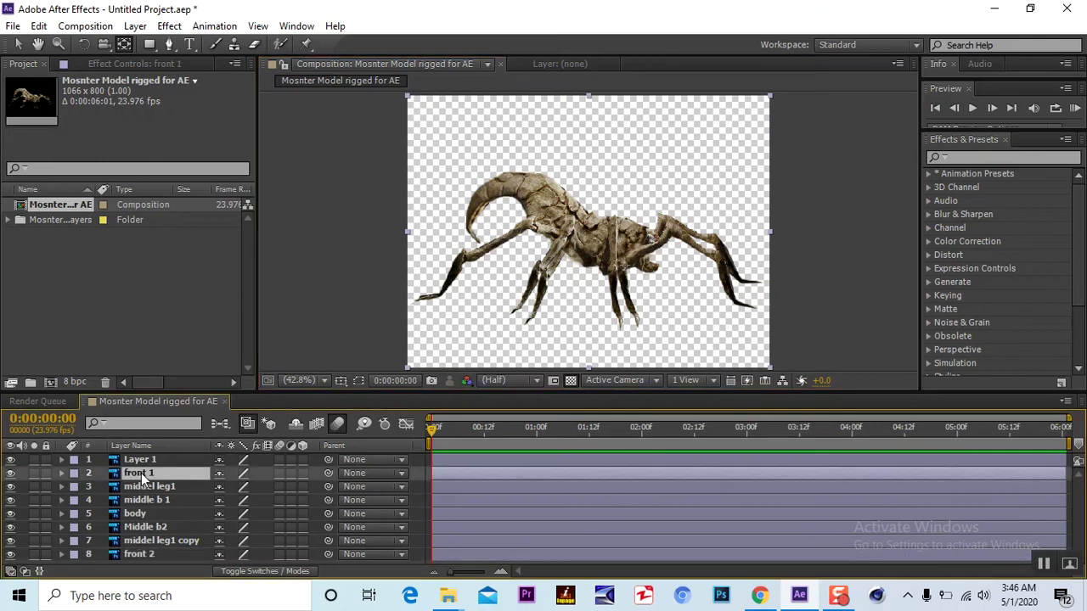
{"action": "left_click", "coordinate": [651, 246]}
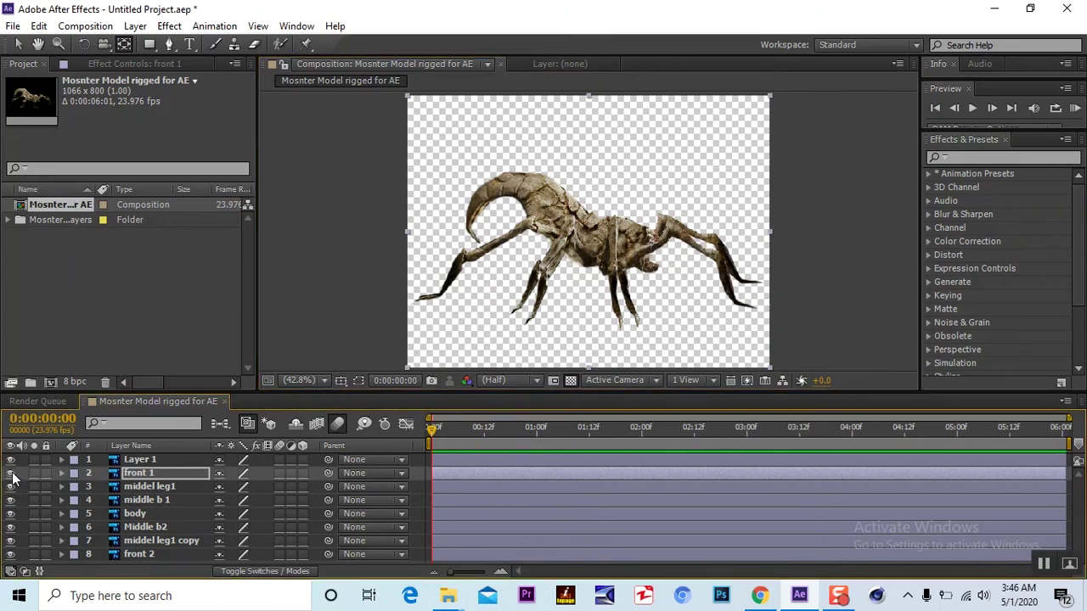
{"action": "left_click", "coordinate": [139, 555]}
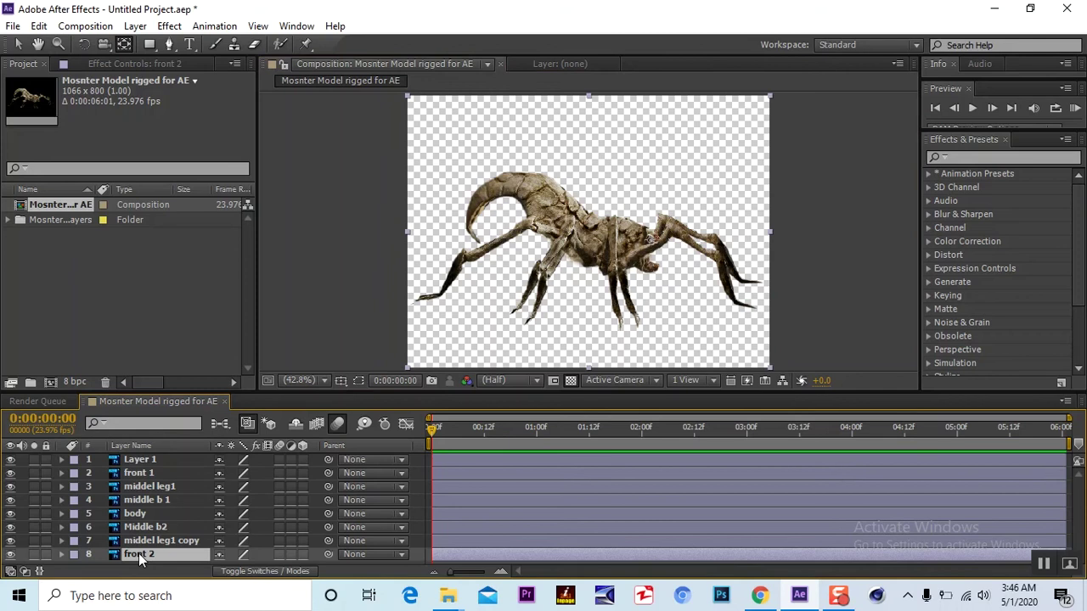
{"action": "left_click", "coordinate": [11, 555]}
{"action": "left_click", "coordinate": [10, 555]}
- Rotate Layer 1's rear leg about its anchor point to test the joint, swinging it up and then down
{"action": "left_click", "coordinate": [164, 459]}
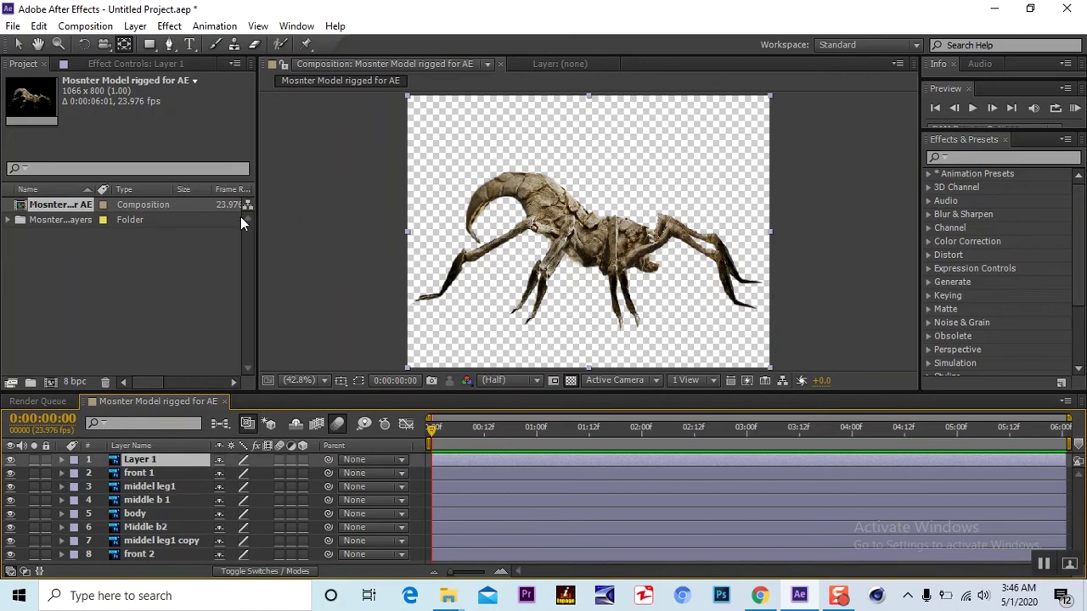
{"action": "left_click", "coordinate": [85, 45]}
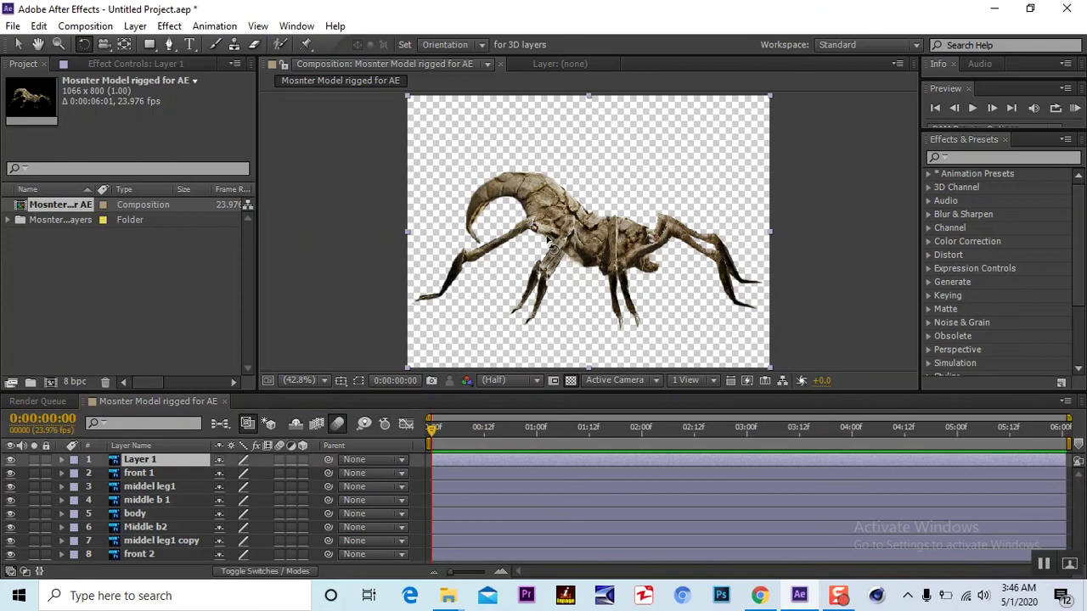
{"action": "left_click_drag", "start_coordinate": [550, 251], "coordinate": [573, 264]}
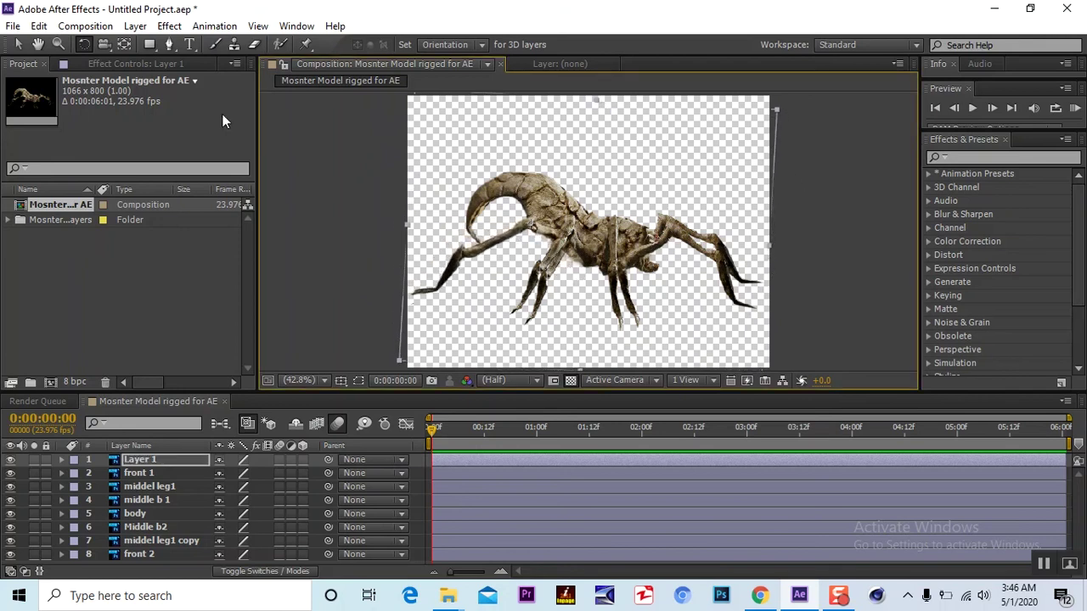
{"action": "left_click", "coordinate": [124, 44]}
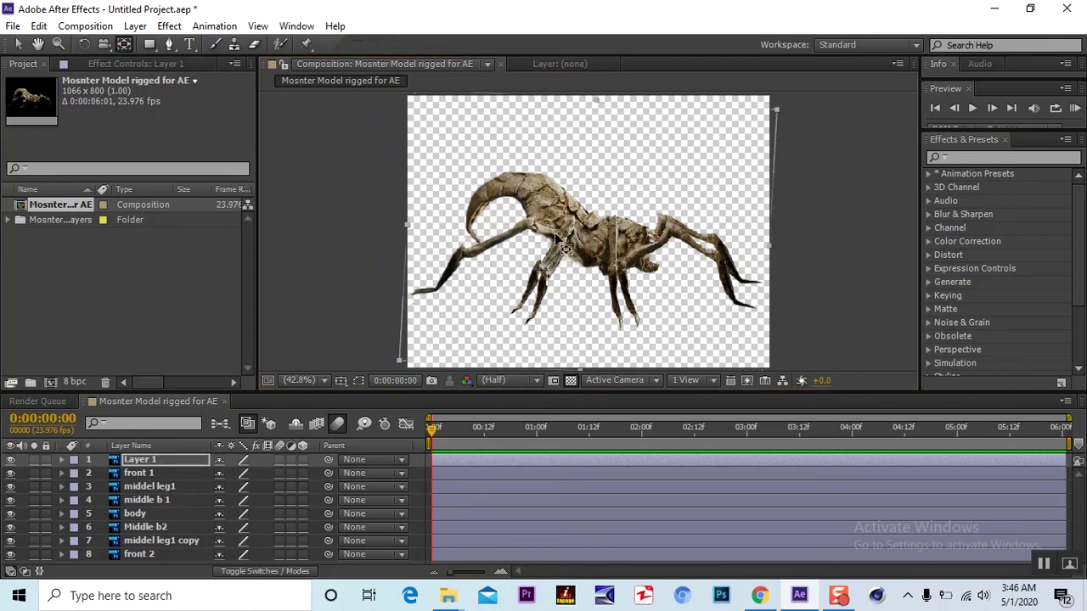
{"action": "left_click", "coordinate": [84, 45]}
{"action": "left_click_drag", "start_coordinate": [435, 299], "coordinate": [314, 204]}
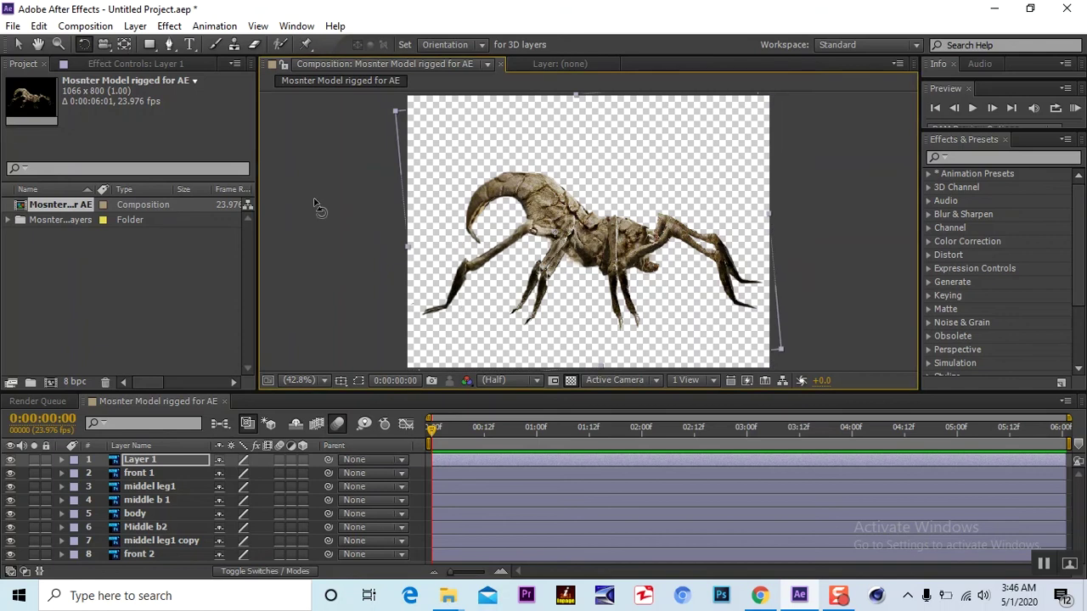
- Nudge Layer 1's rear leg back against the body joint and rotate the legs into the starting walk pose
{"action": "left_click", "coordinate": [17, 46]}
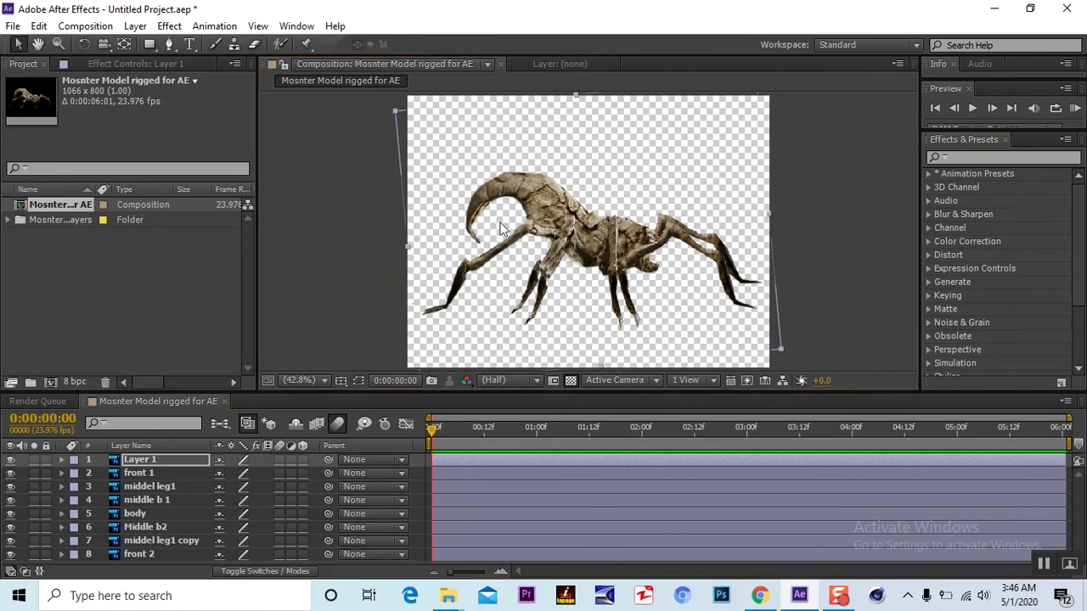
{"action": "left_click_drag", "start_coordinate": [541, 238], "coordinate": [535, 229]}
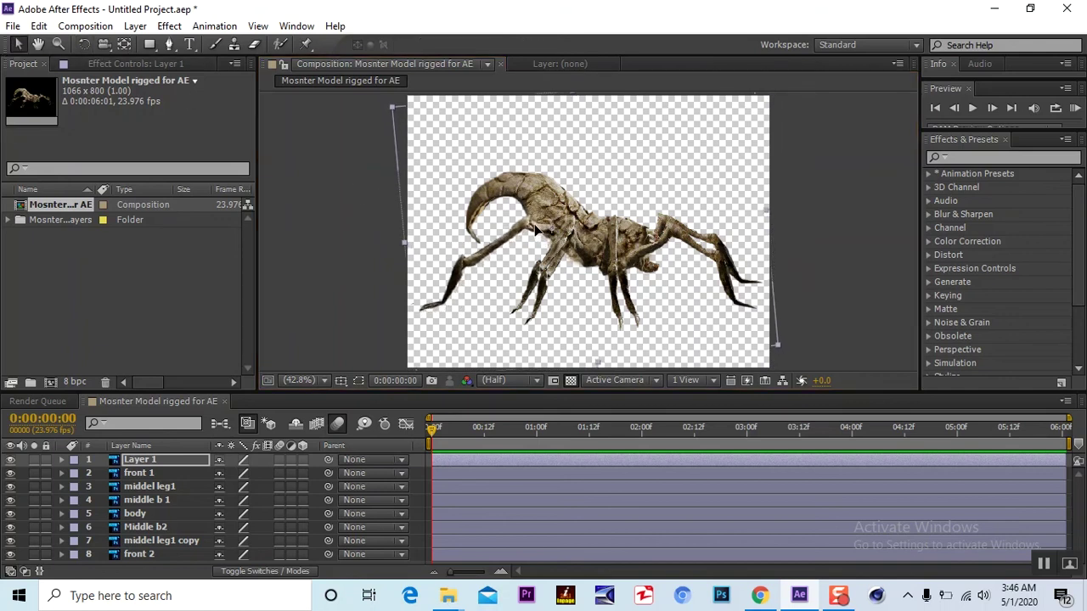
{"action": "left_click", "coordinate": [83, 45]}
{"action": "mouse_move", "coordinate": [441, 440]}
{"action": "left_mouse_down"}
{"action": "mouse_move", "coordinate": [424, 435]}
{"action": "mouse_move", "coordinate": [562, 447]}
{"action": "mouse_move", "coordinate": [458, 445]}
{"action": "left_mouse_up"}
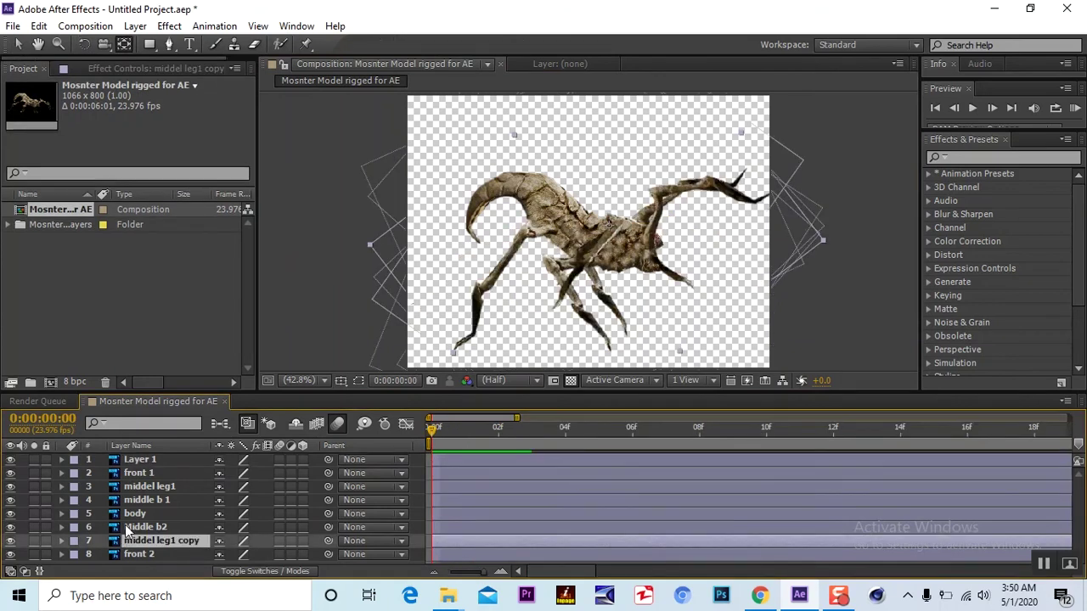
- Reveal the Rotation property on all layers and set a rotation keyframe on each of them at frame 0
{"action": "key", "text": "ctrl+a"}
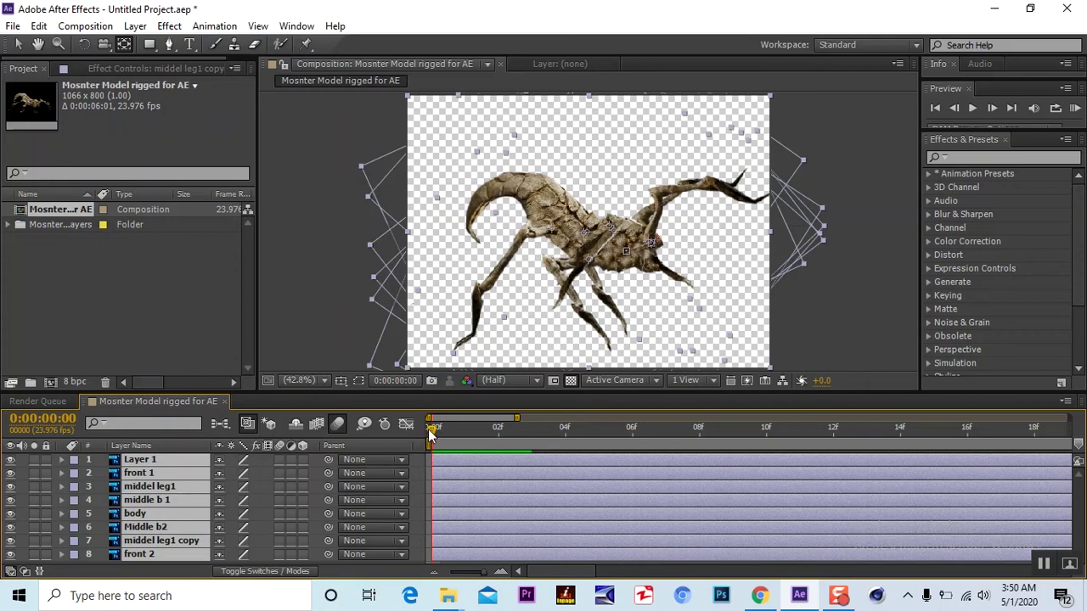
{"action": "key", "text": "space"}
{"action": "key", "text": "r"}
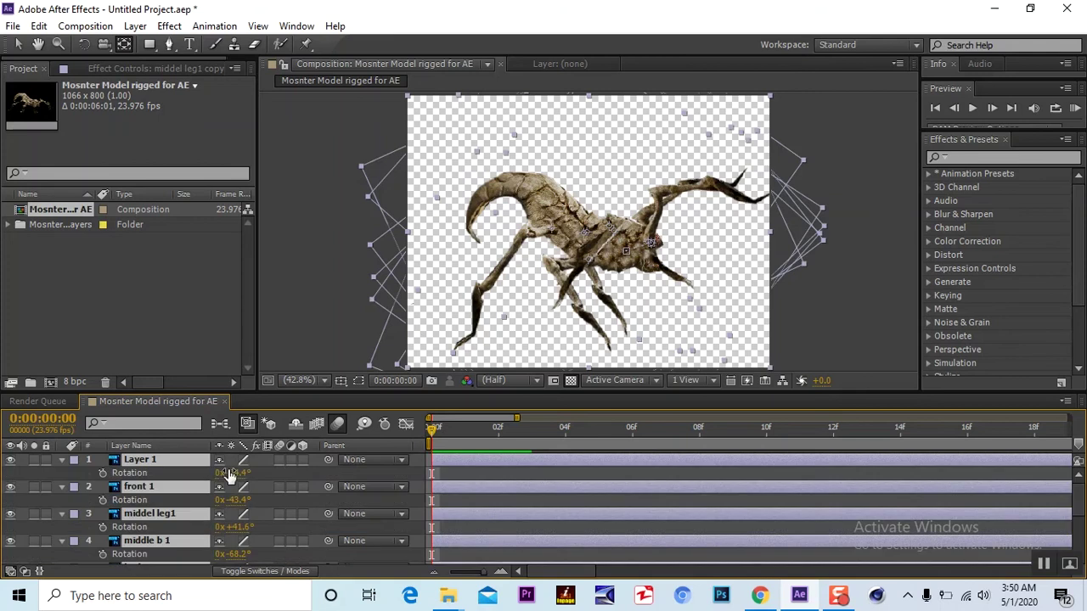
{"action": "left_click", "coordinate": [103, 473]}
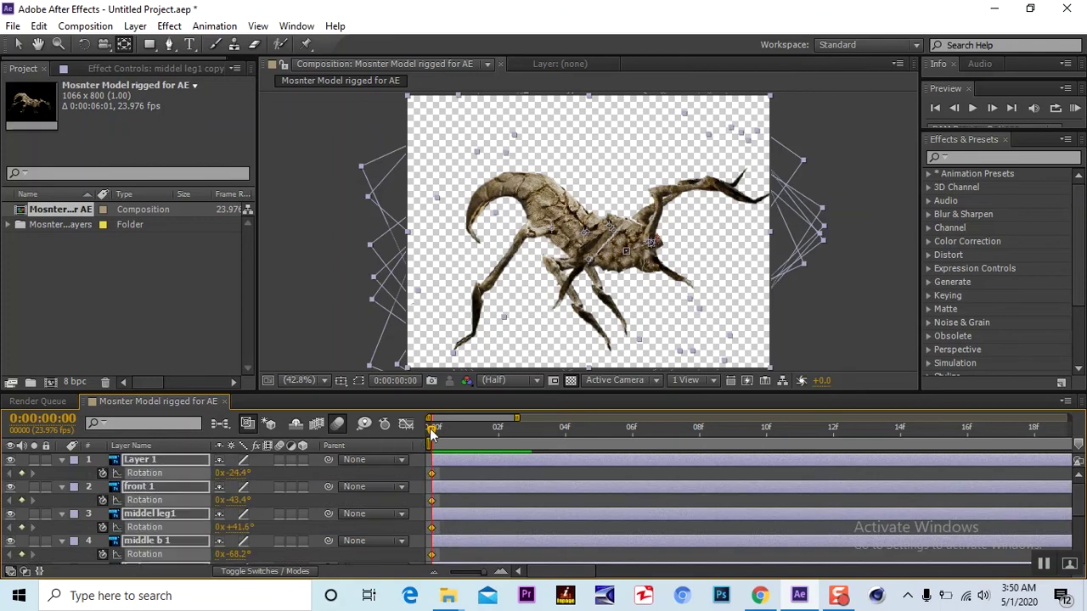
- At frame 2, rotate Layer 1's rear leg to -11.5° and the front 1 leg to +13.8°
{"action": "left_click_drag", "start_coordinate": [434, 438], "coordinate": [497, 440]}
{"action": "left_click", "coordinate": [336, 326]}
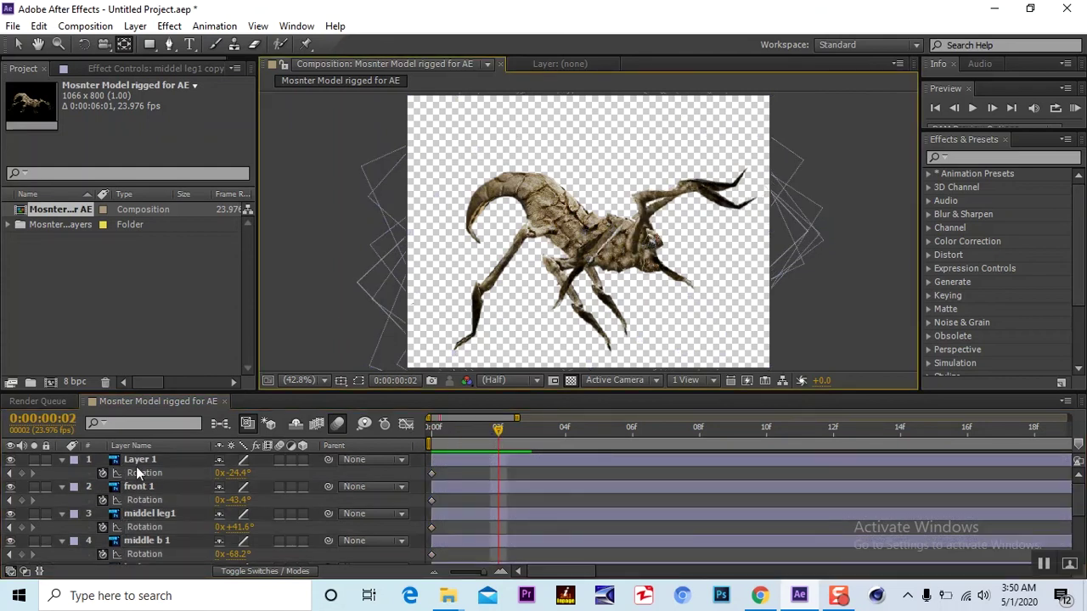
{"action": "left_click", "coordinate": [142, 459]}
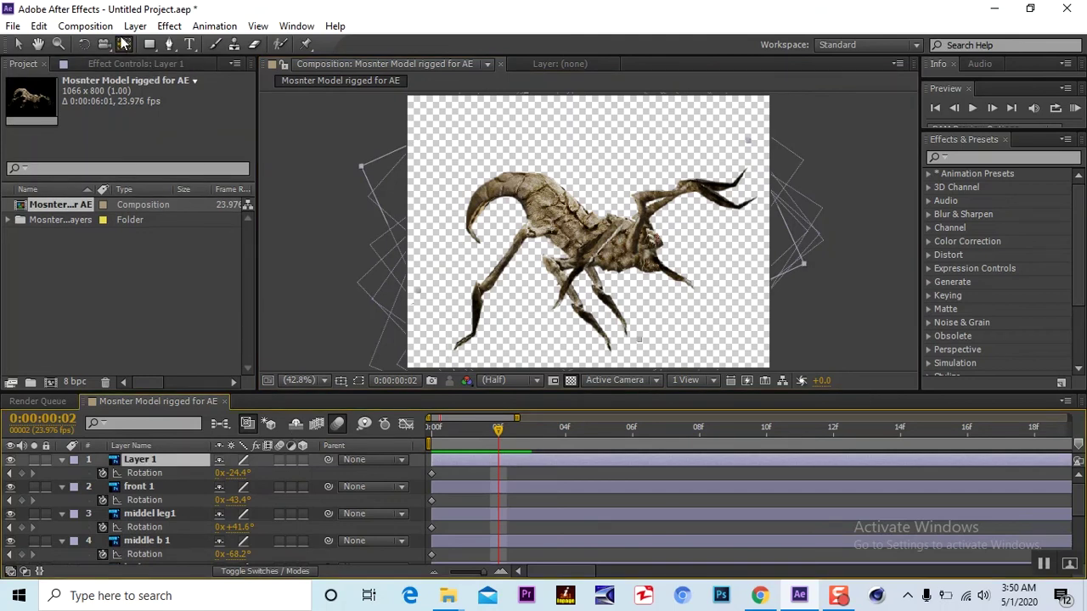
{"action": "left_click", "coordinate": [88, 41]}
{"action": "left_click_drag", "start_coordinate": [659, 244], "coordinate": [596, 245]}
{"action": "left_click", "coordinate": [141, 487]}
{"action": "left_click_drag", "start_coordinate": [683, 197], "coordinate": [704, 261]}
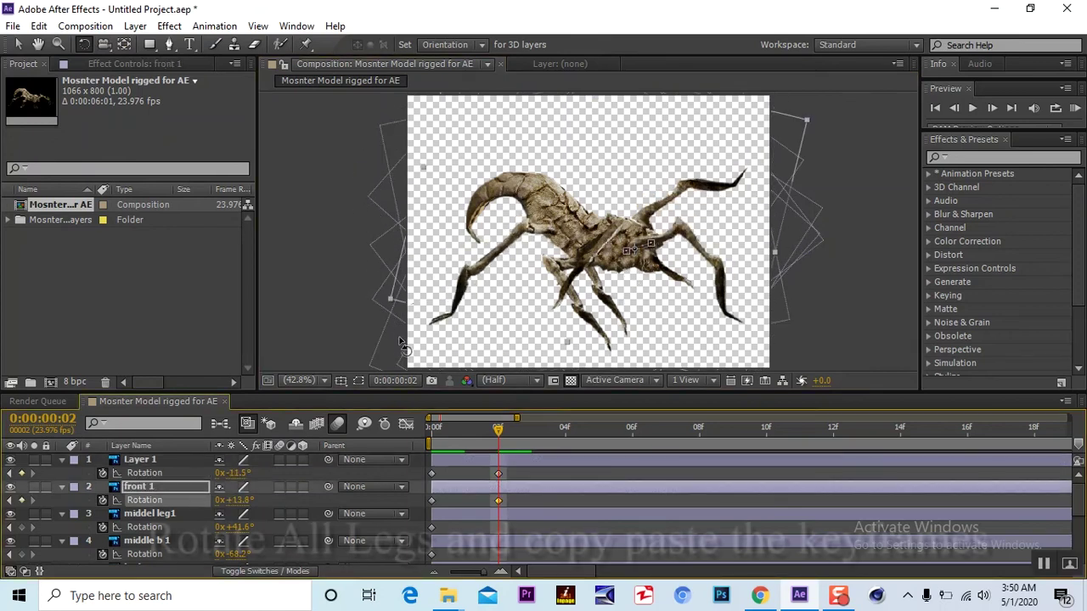
- At frame 2, rotate middel leg1 to -19.1°, middle b 1 to -14.1° and the body to -6.1°
{"action": "left_click", "coordinate": [149, 513]}
{"action": "left_click_drag", "start_coordinate": [568, 311], "coordinate": [516, 294]}
{"action": "left_click", "coordinate": [146, 541]}
{"action": "scroll", "coordinate": [153, 513], "scroll_direction": "down", "scroll_amount": 1}
{"action": "left_click", "coordinate": [141, 527]}
{"action": "scroll", "coordinate": [196, 480], "scroll_direction": "down", "scroll_amount": 1}
- At frame 2, rotate the Middle b2, middel leg1 copy and front 2 legs to the opposite stride, keeping front 2 attached to the body
{"action": "left_click", "coordinate": [136, 529]}
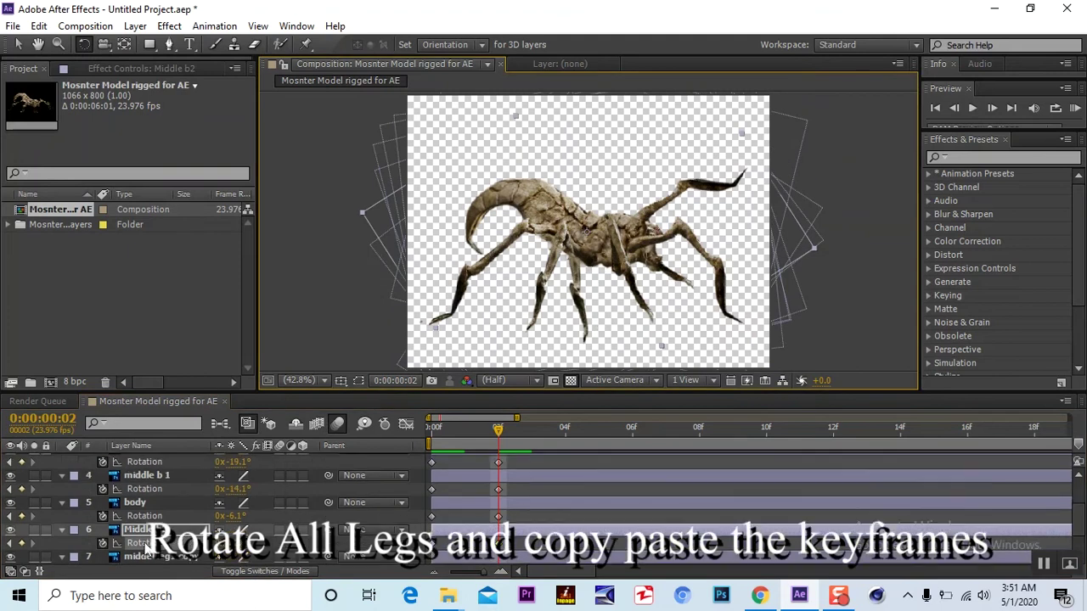
{"action": "left_click_drag", "start_coordinate": [598, 292], "coordinate": [635, 292]}
{"action": "scroll", "coordinate": [194, 509], "scroll_direction": "down", "scroll_amount": 1}
{"action": "left_click", "coordinate": [194, 515]}
{"action": "left_click", "coordinate": [141, 543]}
{"action": "left_click", "coordinate": [18, 44]}
{"action": "left_click_drag", "start_coordinate": [649, 242], "coordinate": [630, 230]}
- Copy the layers' frame 0 rotation keyframes to frame 4 to complete the walk cycle
{"action": "left_click_drag", "start_coordinate": [497, 429], "coordinate": [565, 448]}
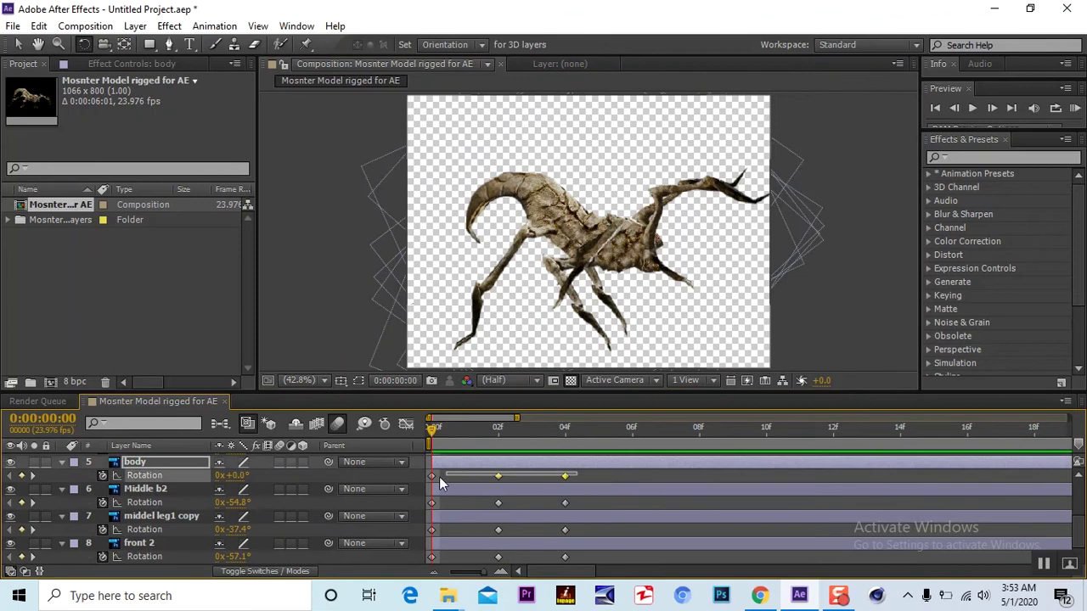
{"action": "left_click_drag", "start_coordinate": [439, 476], "coordinate": [429, 533]}
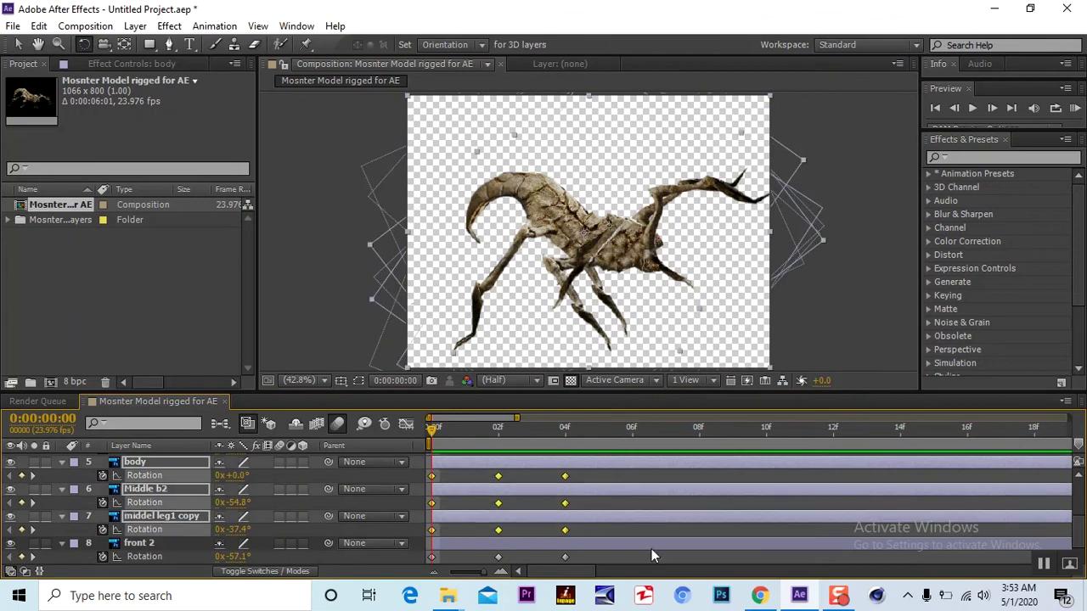
- Apply Easy Ease to the rotation keyframes of all monster layers at frames 0, 2 and 4
{"action": "left_click_drag", "start_coordinate": [586, 551], "coordinate": [427, 562]}
{"action": "left_click_drag", "start_coordinate": [1077, 538], "coordinate": [1076, 511]}
{"action": "left_click_drag", "start_coordinate": [599, 523], "coordinate": [429, 538]}
{"action": "left_click_drag", "start_coordinate": [567, 494], "coordinate": [428, 512]}
{"action": "left_click", "coordinate": [566, 443]}
{"action": "left_click_drag", "start_coordinate": [643, 267], "coordinate": [592, 367]}
{"action": "left_click_drag", "start_coordinate": [593, 472], "coordinate": [427, 496]}
{"action": "left_click_drag", "start_coordinate": [1078, 511], "coordinate": [1082, 501]}
{"action": "left_click_drag", "start_coordinate": [586, 470], "coordinate": [546, 529]}
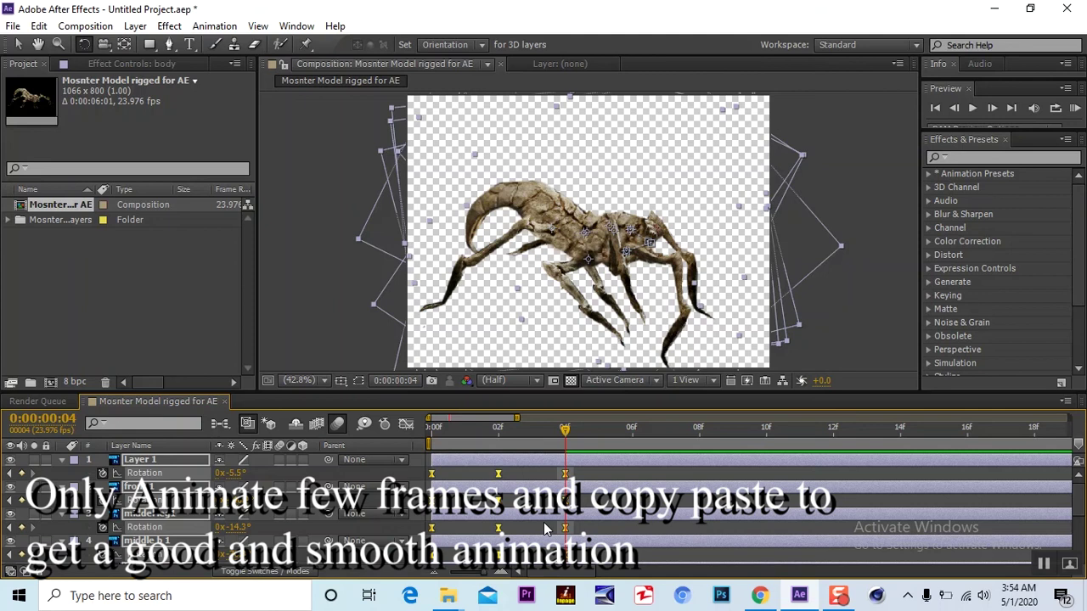
- Try to paste the eased rotation keyframes of all layers at frame 5 in one go
{"action": "key", "text": "Page_Down"}
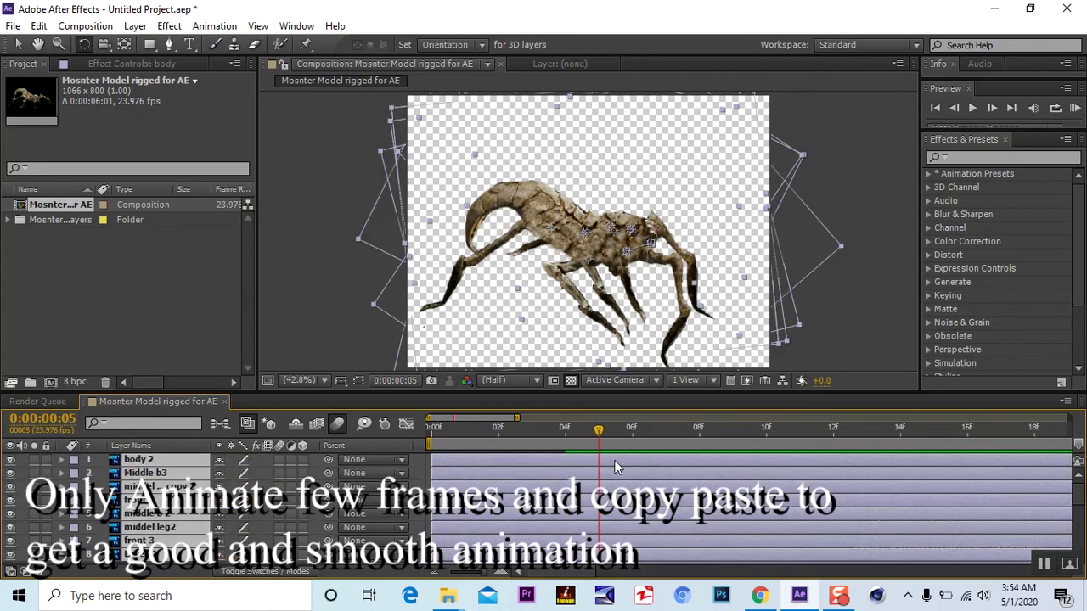
{"action": "right_click", "coordinate": [498, 474]}
{"action": "left_click", "coordinate": [39, 26]}
{"action": "left_click", "coordinate": [64, 119]}
{"action": "left_click", "coordinate": [599, 442]}
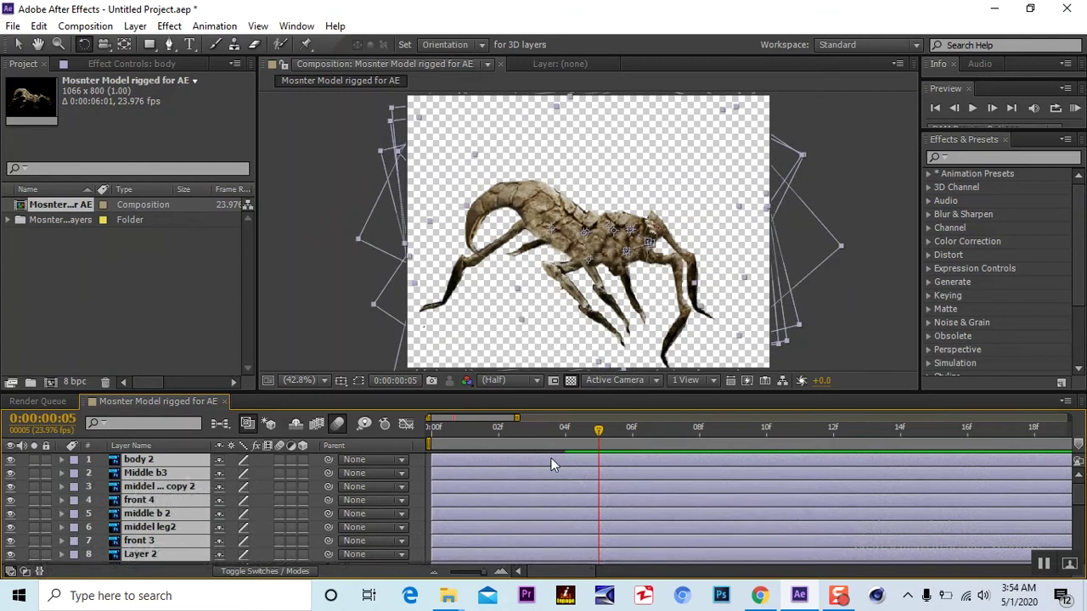
{"action": "key", "text": "Page_Up"}
- Copy Layer 1's rotation keyframes from frames 0 to 4 and paste them at frames 5, 10 and 15
{"action": "left_click_drag", "start_coordinate": [603, 476], "coordinate": [429, 480]}
{"action": "left_click", "coordinate": [598, 442]}
{"action": "key", "text": "ctrl+v"}
{"action": "left_click_drag", "start_coordinate": [598, 442], "coordinate": [767, 446]}
{"action": "key", "text": "ctrl+v"}
{"action": "left_click", "coordinate": [934, 440]}
{"action": "key", "text": "ctrl+v"}
- Copy front 1's rotation keyframes from frames 0 to 4 and paste them at frames 5, 10 and 15
{"action": "left_click_drag", "start_coordinate": [582, 494], "coordinate": [428, 504]}
{"action": "left_click", "coordinate": [599, 438]}
{"action": "key", "text": "ctrl+v"}
{"action": "left_click", "coordinate": [766, 444]}
{"action": "key", "text": "ctrl+v"}
{"action": "left_click", "coordinate": [933, 440]}
{"action": "key", "text": "ctrl+v"}
- Repeat middel leg1's rotation keyframes from frames 0 to 4 at frames 5, 10 and 15
{"action": "left_click_drag", "start_coordinate": [583, 521], "coordinate": [429, 532]}
{"action": "left_click", "coordinate": [598, 435]}
{"action": "key", "text": "ctrl+v"}
{"action": "key", "text": "Page_Down"}
{"action": "key", "text": "ctrl+v"}
- Repeat middle b 1's rotation keyframes from frames 0 to 4 at frames 5, 10 and 15
{"action": "key", "text": "Page_Down"}
{"action": "key", "text": "ctrl+v"}
{"action": "scroll", "coordinate": [747, 509], "scroll_direction": "down", "scroll_amount": 2}
{"action": "left_click_drag", "start_coordinate": [580, 499], "coordinate": [443, 505]}
{"action": "left_click", "coordinate": [598, 436]}
{"action": "key", "text": "ctrl+v"}
{"action": "key", "text": "Page_Down"}
{"action": "key", "text": "ctrl+v"}
{"action": "key", "text": "Page_Down"}
- Copy the body's rotation keyframes from frames 0 to 4 and paste them at frames 5, 10 and 15
{"action": "key", "text": "ctrl+v"}
{"action": "left_click_drag", "start_coordinate": [587, 524], "coordinate": [429, 533]}
{"action": "key", "text": "ctrl+c"}
{"action": "left_click", "coordinate": [600, 438]}
{"action": "key", "text": "ctrl+v"}
{"action": "left_click", "coordinate": [767, 441]}
{"action": "key", "text": "ctrl+v"}
{"action": "left_click", "coordinate": [933, 434]}
- Copy Middle b2's rotation keyframes from frames 0 to 4 and paste them at frames 5, 10 and 15
{"action": "key", "text": "ctrl+v"}
{"action": "scroll", "coordinate": [1046, 512], "scroll_direction": "down", "scroll_amount": 2}
{"action": "left_click_drag", "start_coordinate": [586, 502], "coordinate": [454, 513]}
{"action": "key", "text": "ctrl+c"}
{"action": "left_click", "coordinate": [599, 436]}
{"action": "key", "text": "ctrl+v"}
{"action": "left_click", "coordinate": [766, 436]}
{"action": "key", "text": "ctrl+v"}
{"action": "left_click", "coordinate": [934, 435]}
- Copy middel leg1 copy's rotation keyframes from frames 0 to 4 and paste them at frames 5, 10 and 15
{"action": "key", "text": "ctrl+v"}
{"action": "left_click_drag", "start_coordinate": [586, 522], "coordinate": [454, 535]}
{"action": "key", "text": "ctrl+c"}
{"action": "left_click", "coordinate": [597, 436]}
{"action": "key", "text": "ctrl+v"}
{"action": "left_click", "coordinate": [765, 436]}
{"action": "key", "text": "ctrl+v"}
{"action": "left_click", "coordinate": [933, 435]}
- Copy front 2's rotation keyframes from frames 0 to 4 and paste them at frames 5, 10 and 15
{"action": "key", "text": "ctrl+v"}
{"action": "left_click_drag", "start_coordinate": [586, 550], "coordinate": [454, 562]}
{"action": "left_click", "coordinate": [598, 435]}
{"action": "key", "text": "ctrl+v"}
{"action": "left_click", "coordinate": [766, 435]}
{"action": "key", "text": "ctrl+v"}
{"action": "left_click", "coordinate": [933, 436]}
{"action": "key", "text": "ctrl+v"}
- Return to frame 0 and collapse the rotation properties of all eight layers
{"action": "left_click", "coordinate": [478, 451]}
{"action": "left_click_drag", "start_coordinate": [478, 438], "coordinate": [429, 467]}
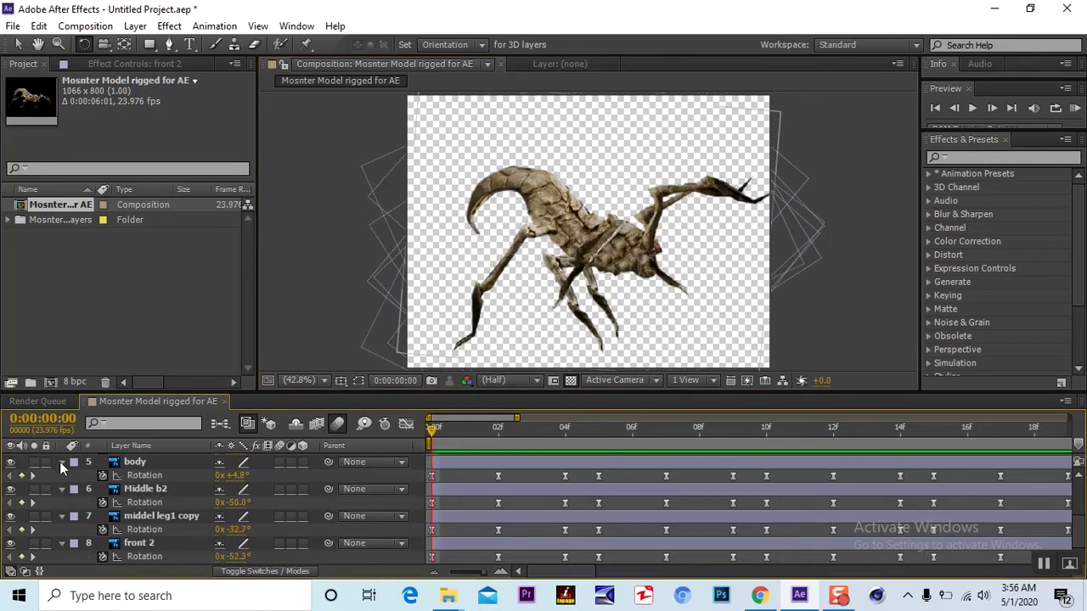
{"action": "left_click", "coordinate": [61, 463]}
{"action": "left_click", "coordinate": [61, 515]}
{"action": "left_click", "coordinate": [61, 463]}
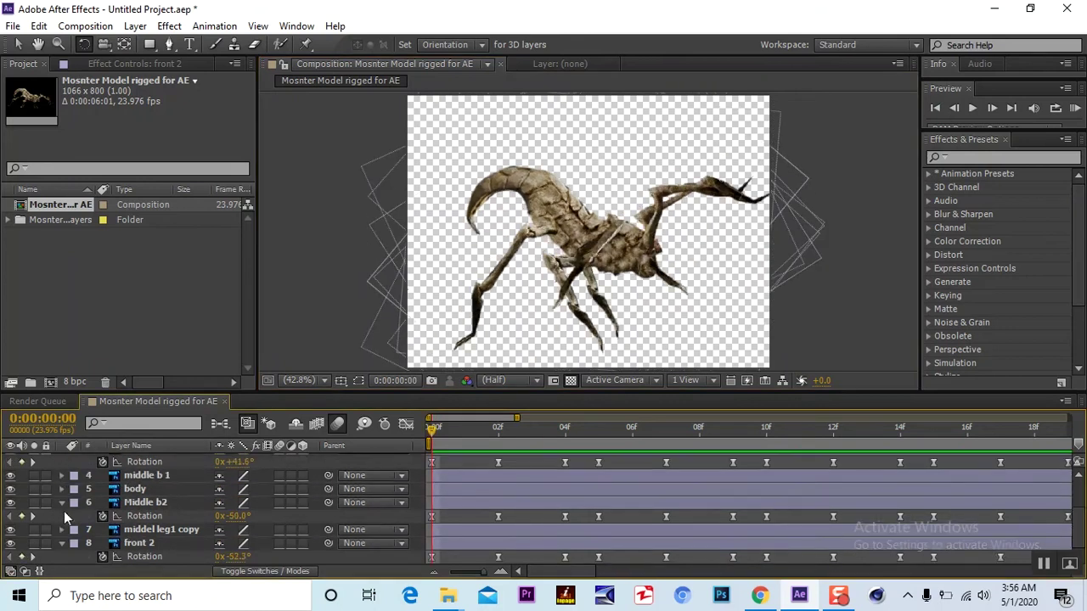
{"action": "left_click", "coordinate": [61, 502]}
{"action": "left_click", "coordinate": [61, 544]}
{"action": "scroll", "coordinate": [54, 477], "scroll_direction": "up", "scroll_amount": 1}
{"action": "left_click", "coordinate": [61, 476]}
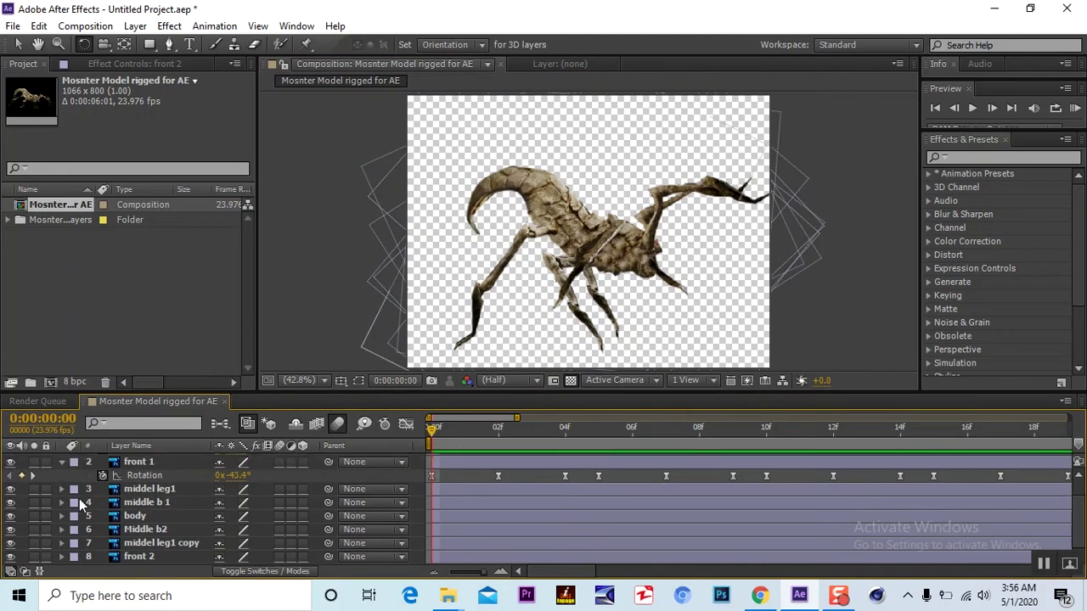
{"action": "left_click", "coordinate": [61, 463]}
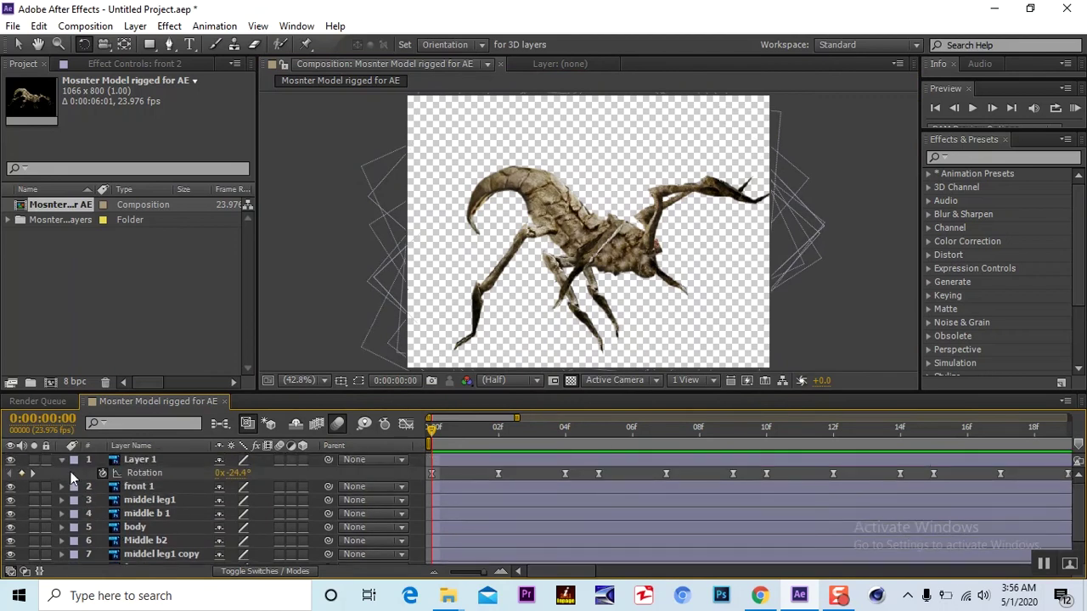
{"action": "left_click", "coordinate": [61, 461]}
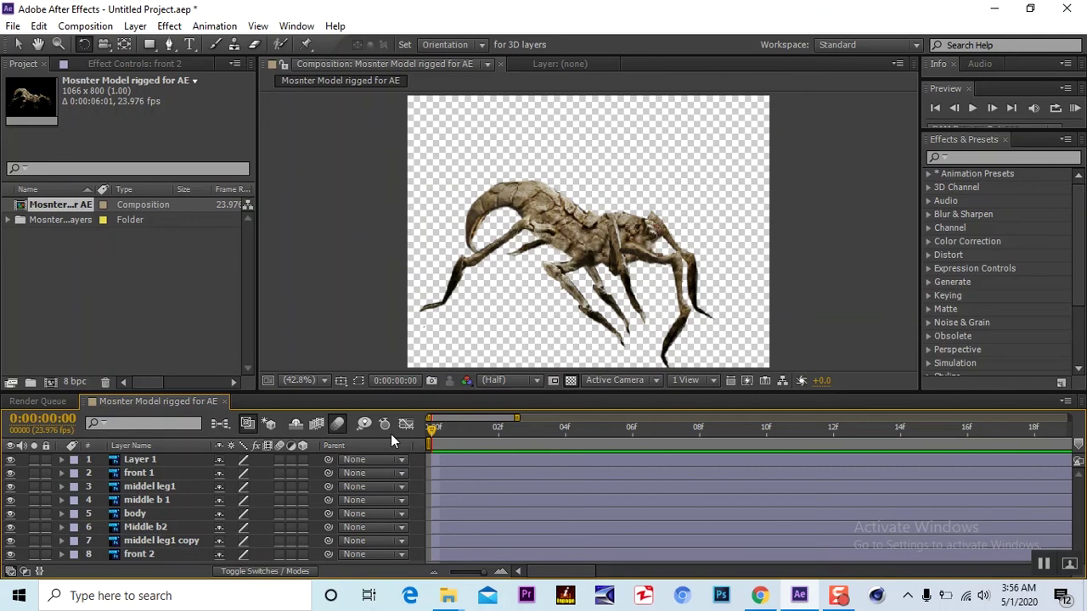
- Preview the walk cycle and trim the monster composition to a work area ending at frame 18
{"action": "key", "text": "space"}
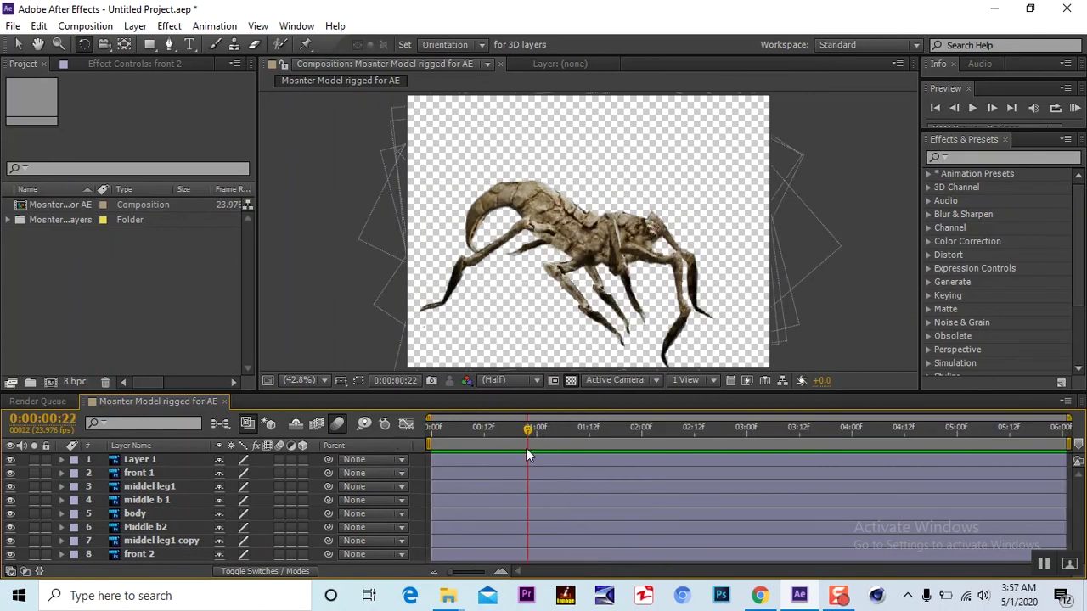
{"action": "mouse_move", "coordinate": [527, 451]}
{"action": "left_mouse_down"}
{"action": "mouse_move", "coordinate": [500, 443]}
{"action": "mouse_move", "coordinate": [523, 445]}
{"action": "mouse_move", "coordinate": [511, 450]}
{"action": "left_mouse_up"}
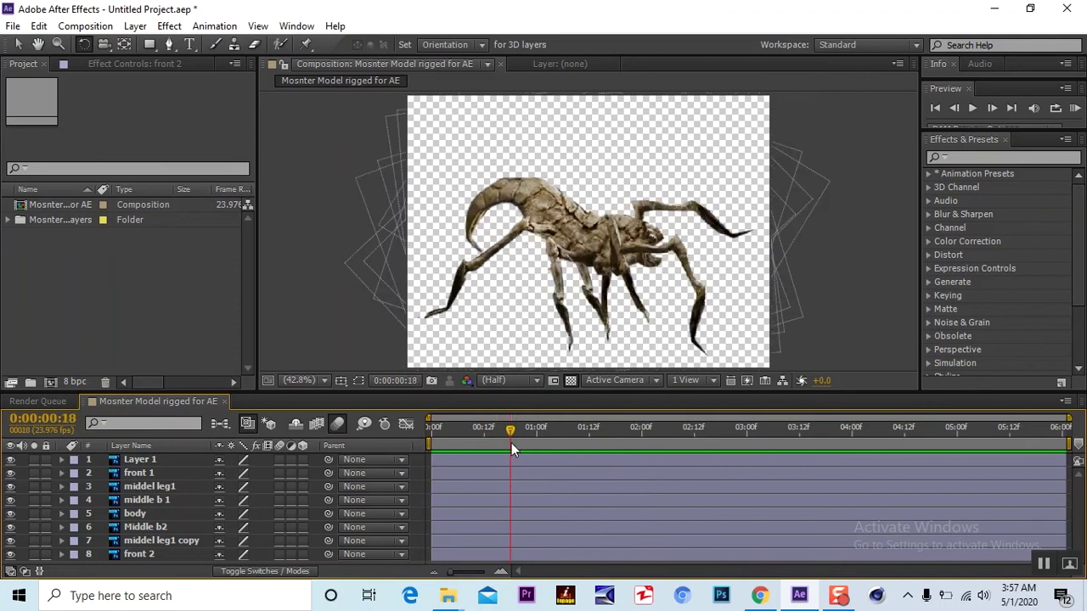
{"action": "left_click_drag", "start_coordinate": [1067, 442], "coordinate": [521, 433]}
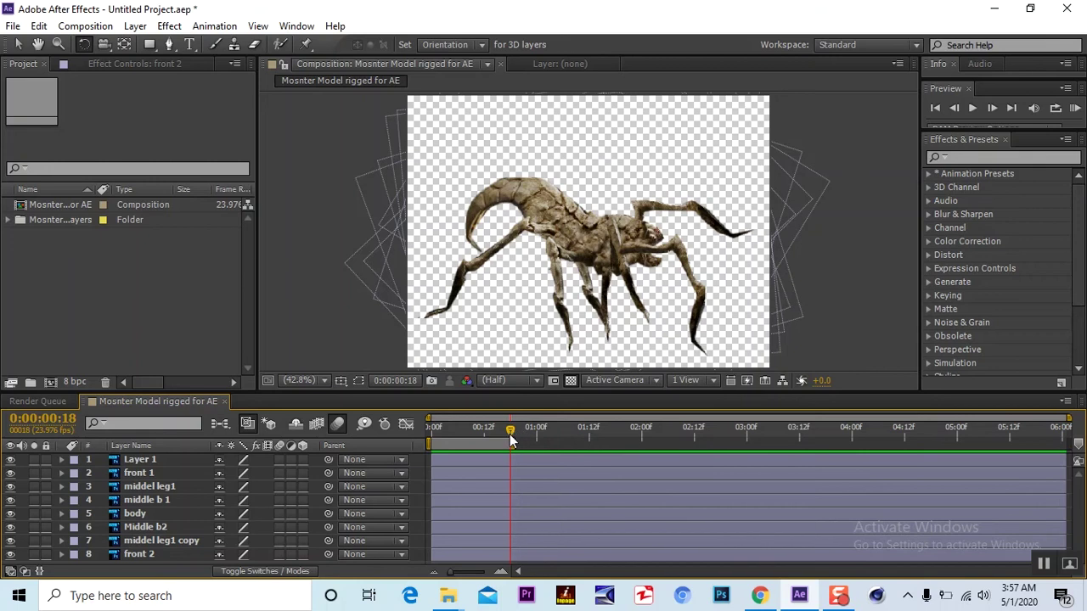
{"action": "right_click", "coordinate": [487, 450]}
{"action": "left_click", "coordinate": [520, 487]}
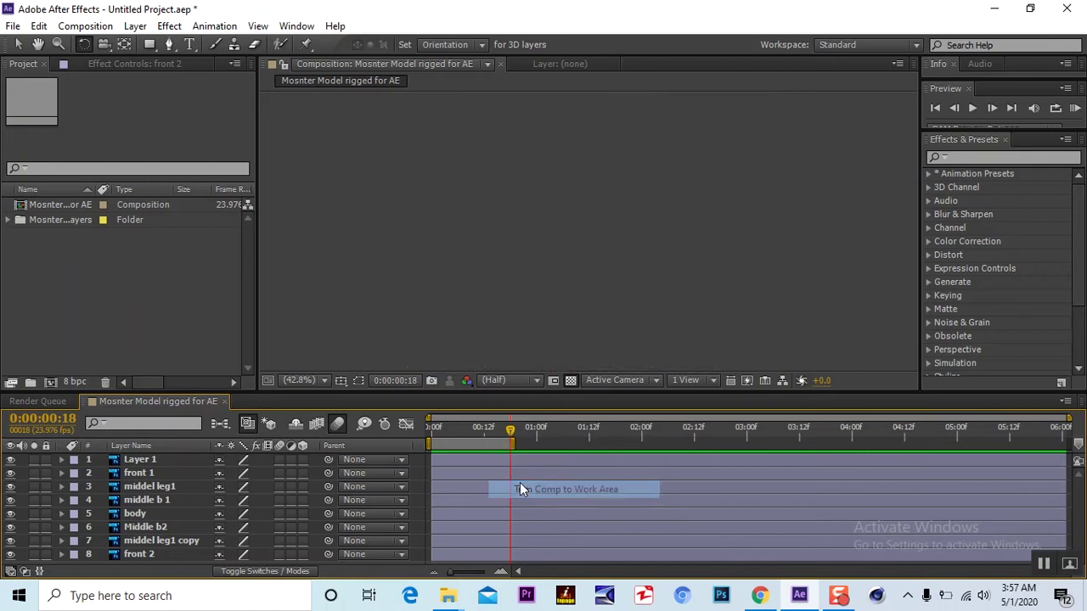
{"action": "left_click_drag", "start_coordinate": [670, 437], "coordinate": [428, 435]}
- Switch to File Explorer and import MVI_3659 from _Short Film Night Monsters > In > Videos on drive F into the project
{"action": "left_click", "coordinate": [120, 281]}
{"action": "mouse_move", "coordinate": [447, 594]}
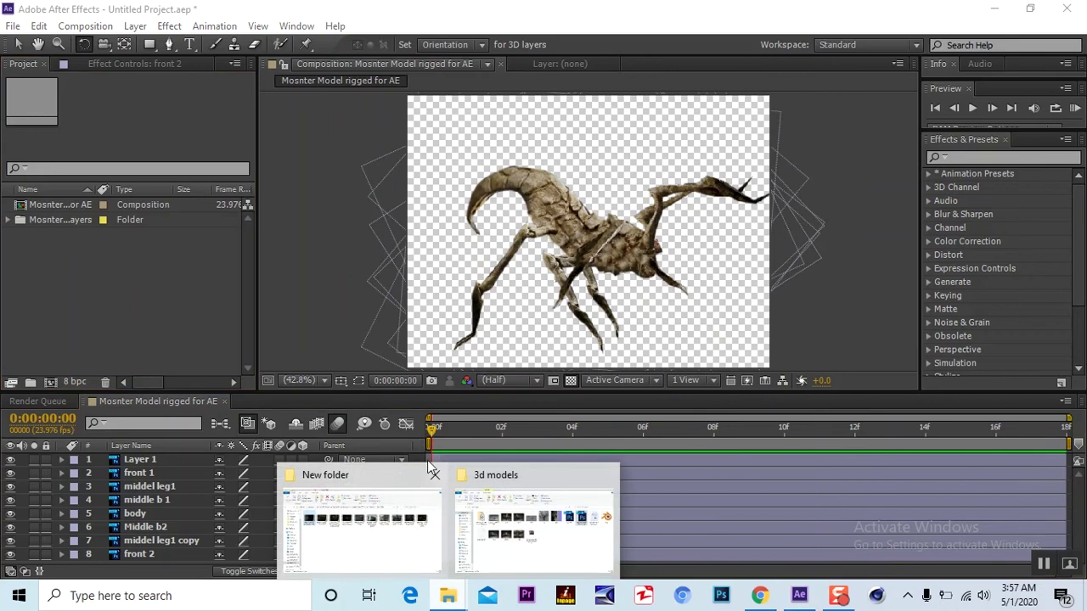
{"action": "left_click", "coordinate": [504, 535]}
{"action": "left_click", "coordinate": [435, 471]}
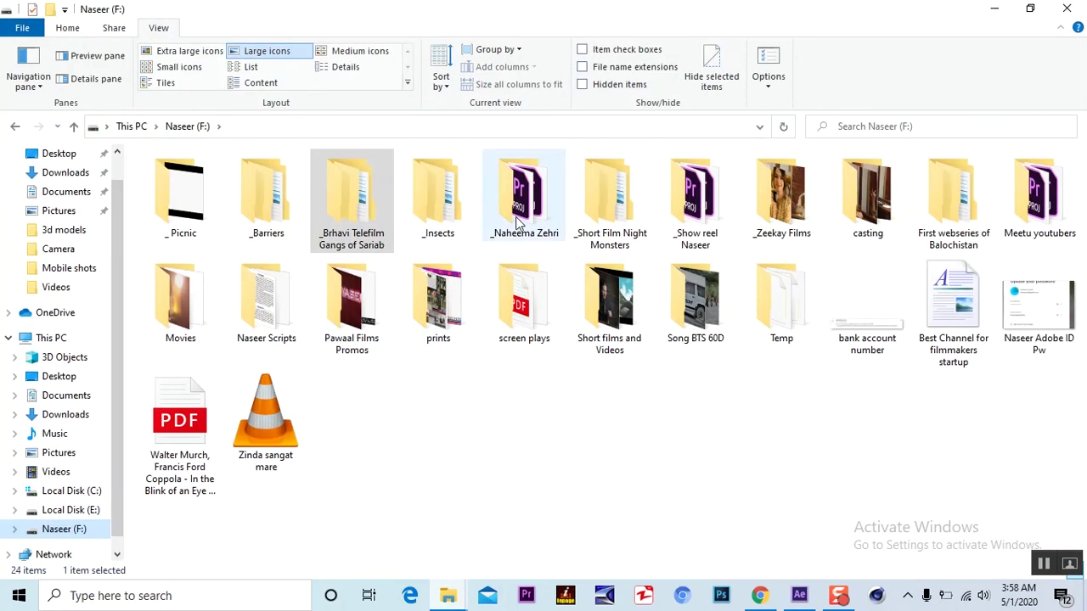
{"action": "double_click", "coordinate": [438, 199]}
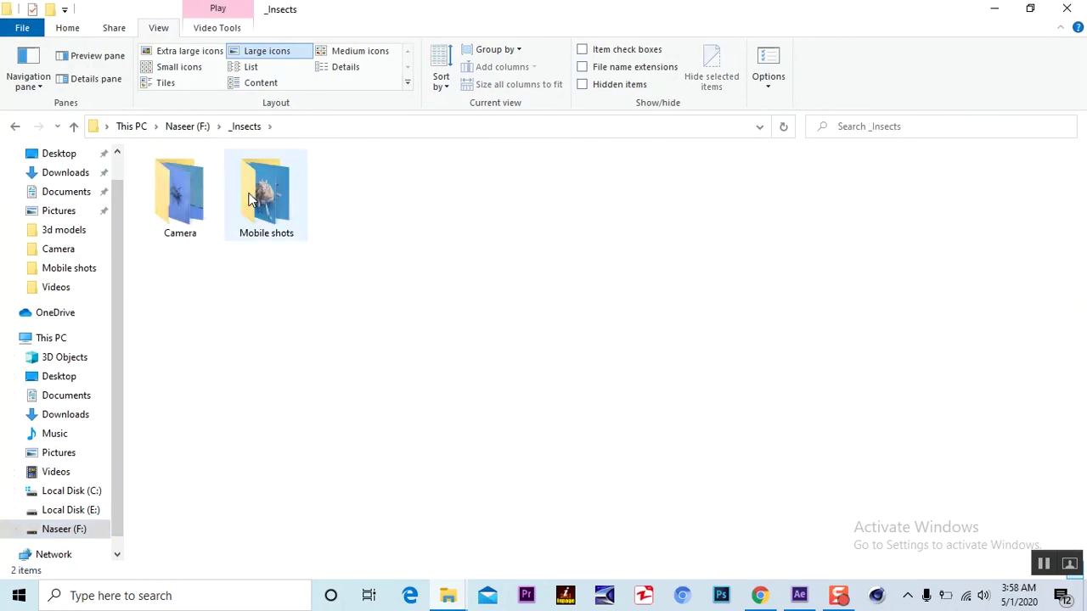
{"action": "left_click", "coordinate": [73, 127]}
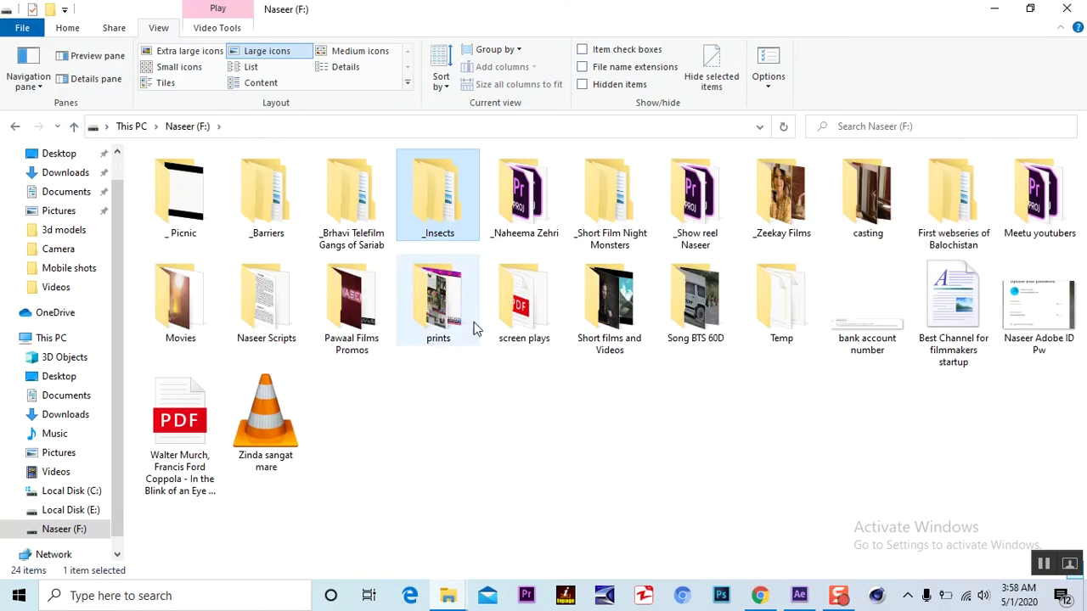
{"action": "double_click", "coordinate": [604, 183]}
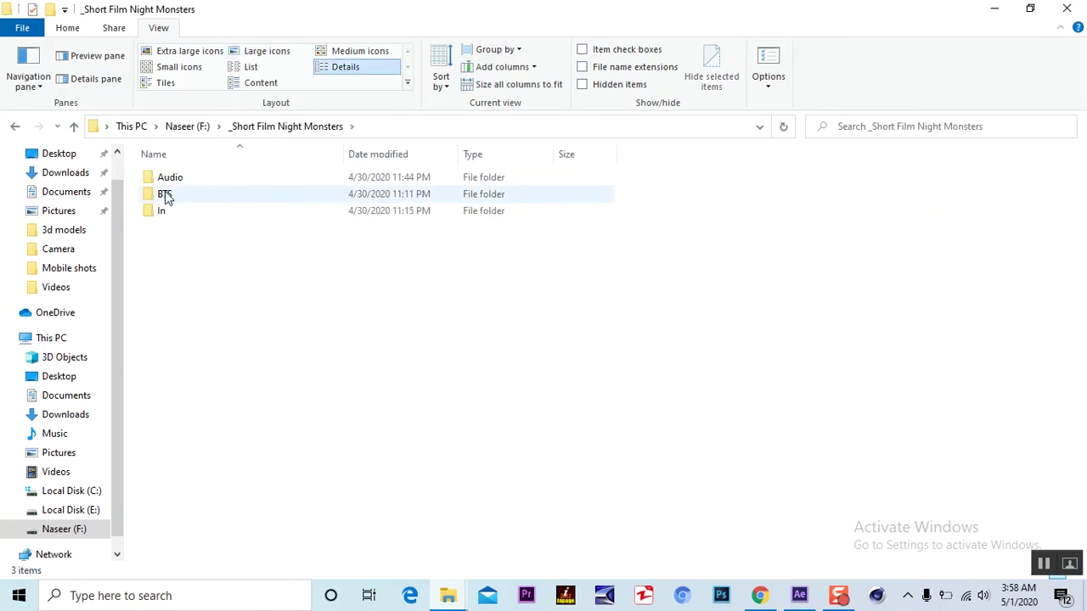
{"action": "double_click", "coordinate": [162, 211]}
{"action": "double_click", "coordinate": [167, 197]}
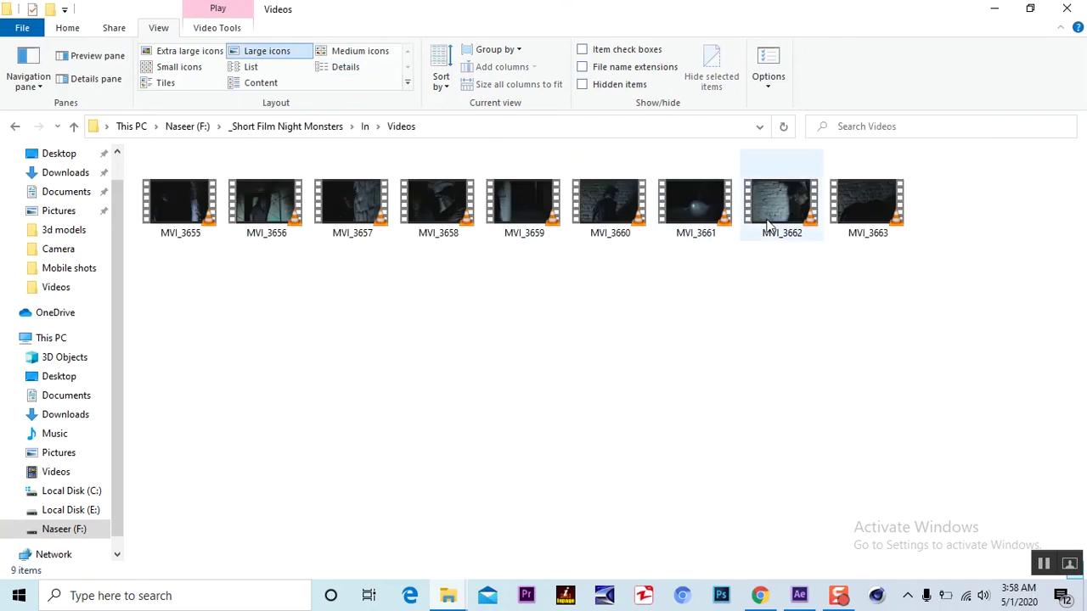
{"action": "left_click_drag", "start_coordinate": [529, 214], "coordinate": [144, 300]}
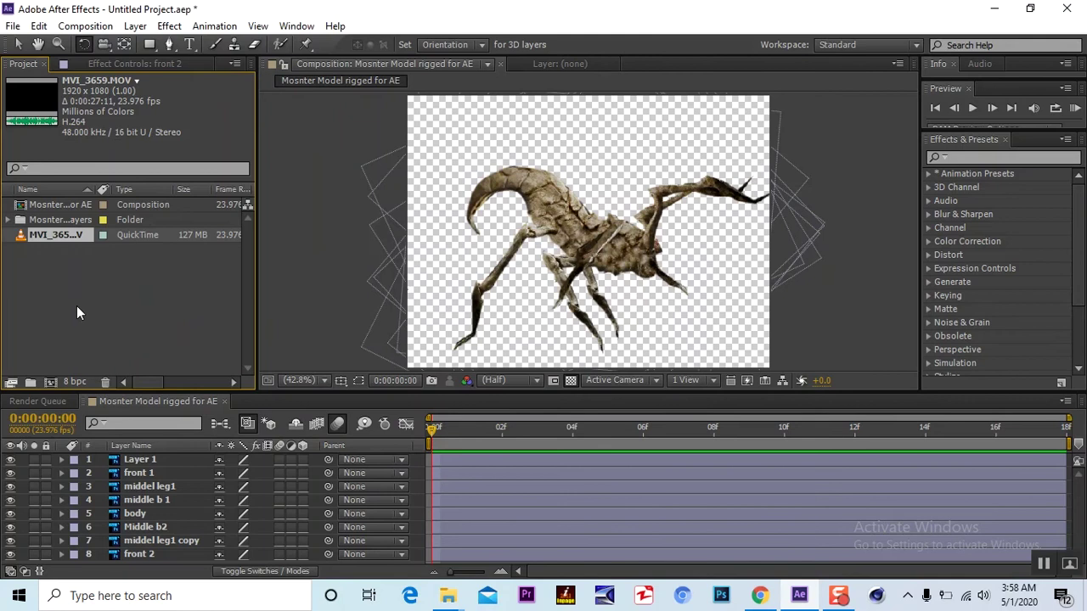
- Create a new composition from MVI_3659.MOV and slide the clip about 4 seconds earlier
{"action": "left_click", "coordinate": [85, 281]}
{"action": "left_click_drag", "start_coordinate": [31, 239], "coordinate": [46, 379]}
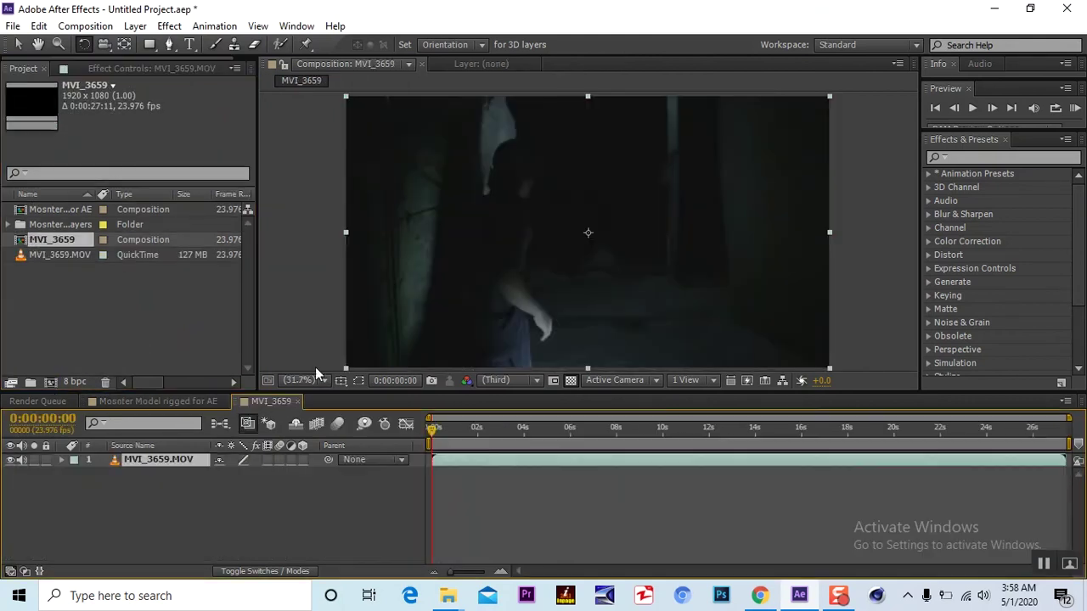
{"action": "left_click_drag", "start_coordinate": [514, 465], "coordinate": [413, 465]}
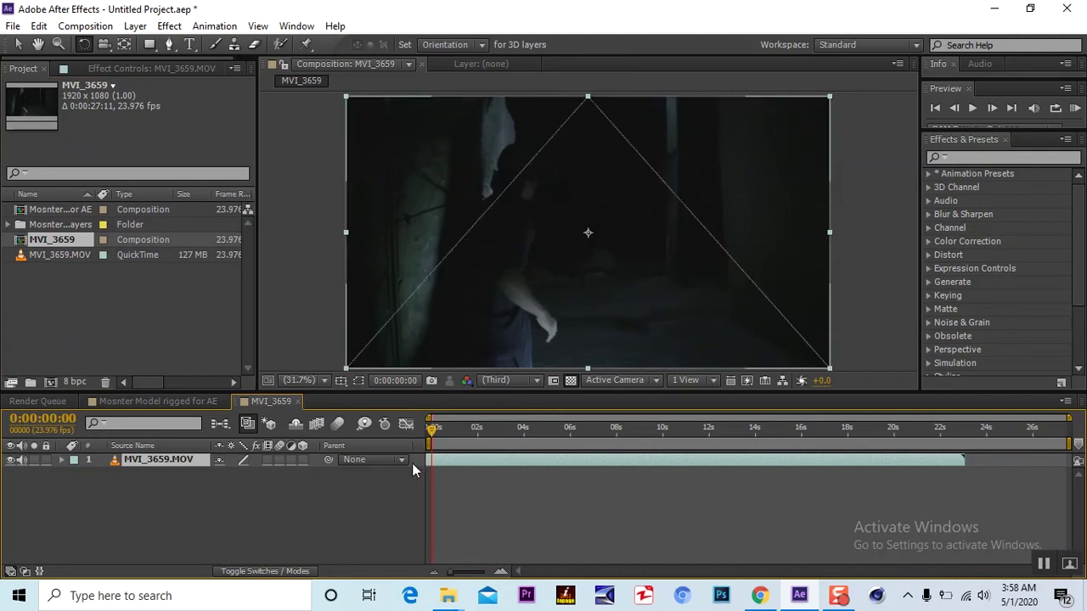
- Trim the MVI_3659 composition to a duration of 0:00:06:01 and scrub through its start
{"action": "left_click_drag", "start_coordinate": [435, 430], "coordinate": [503, 437]}
{"action": "left_click_drag", "start_coordinate": [1067, 441], "coordinate": [571, 441]}
{"action": "right_click", "coordinate": [525, 447]}
{"action": "left_click", "coordinate": [552, 493]}
{"action": "left_click", "coordinate": [431, 436]}
{"action": "left_click_drag", "start_coordinate": [430, 441], "coordinate": [555, 445]}
{"action": "left_click_drag", "start_coordinate": [435, 442], "coordinate": [514, 436]}
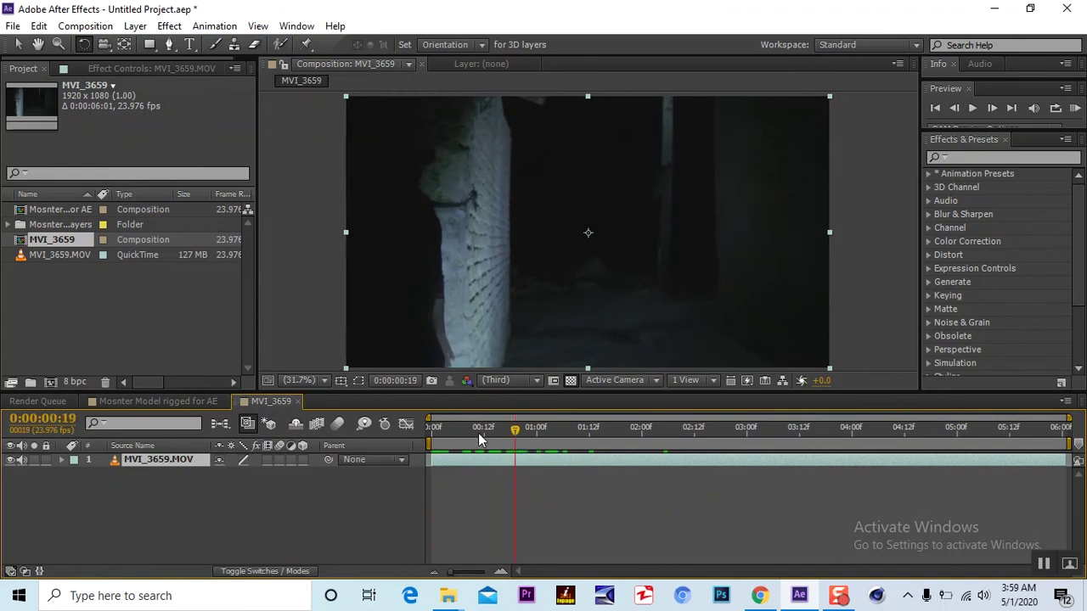
- Close the monster composition's timeline and place that composition above the footage in MVI_3659
{"action": "left_click", "coordinate": [92, 321]}
{"action": "left_click", "coordinate": [188, 399]}
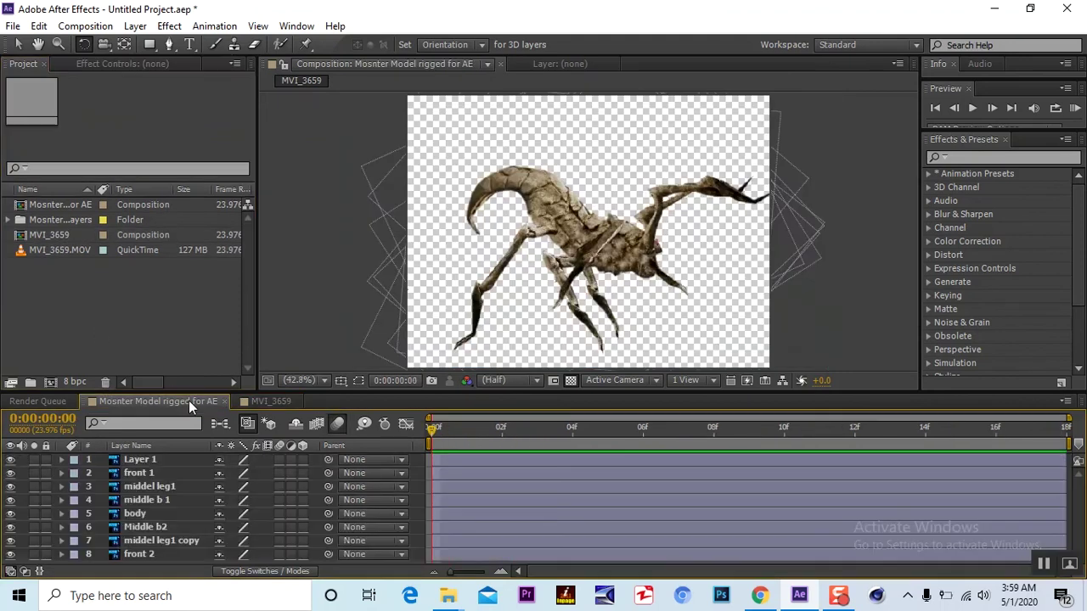
{"action": "left_click", "coordinate": [224, 402]}
{"action": "left_click", "coordinate": [55, 209]}
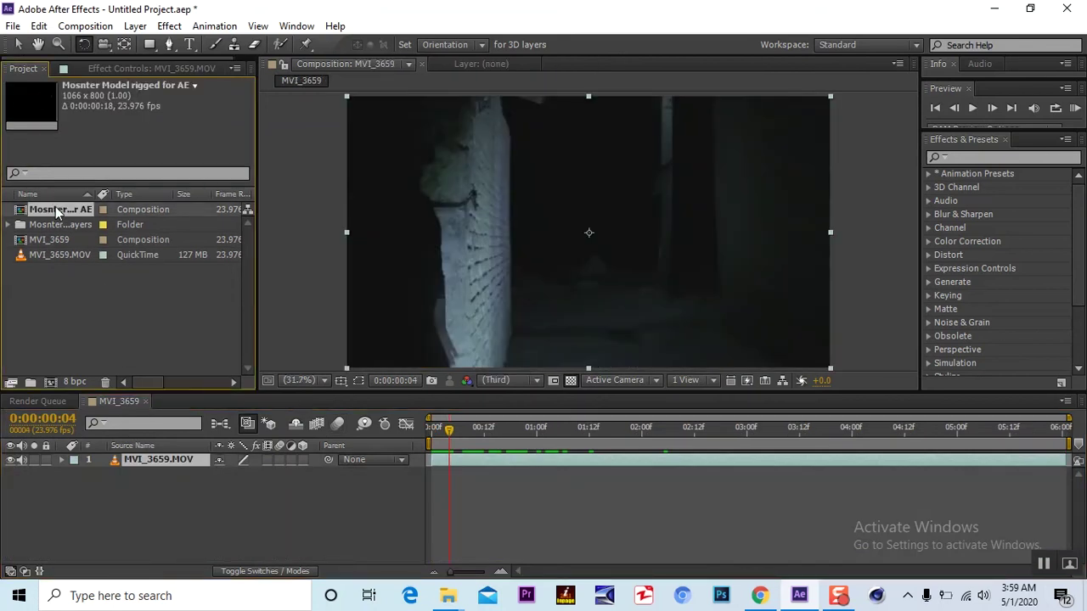
{"action": "left_click_drag", "start_coordinate": [55, 209], "coordinate": [635, 259]}
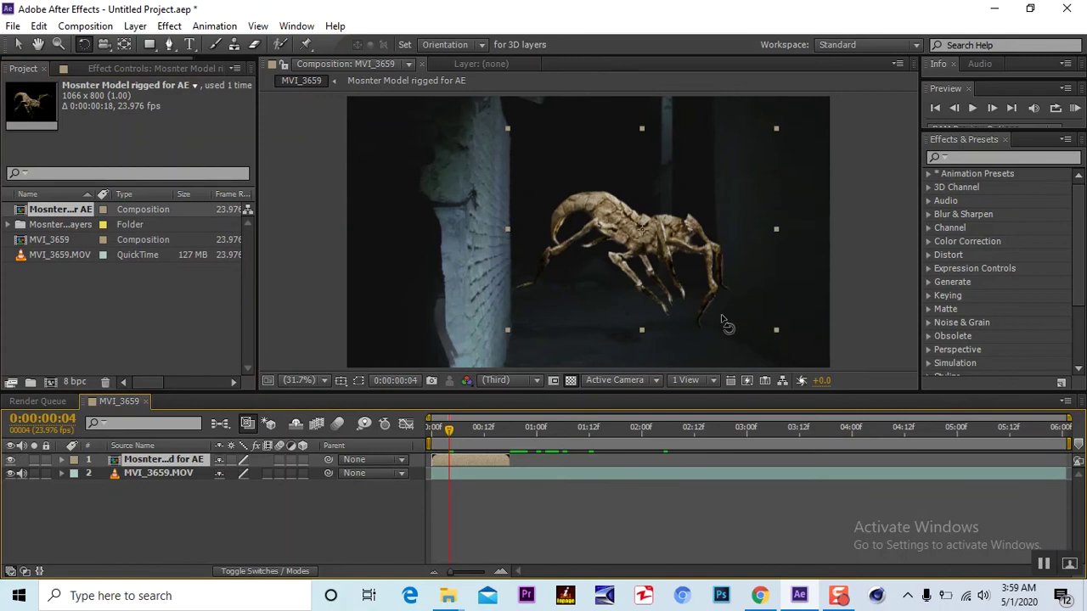
- Flip the monster layer horizontally so it faces the brick wall, and tilt it with the Rotation tool
{"action": "left_click", "coordinate": [18, 44]}
{"action": "left_click_drag", "start_coordinate": [787, 227], "coordinate": [520, 244]}
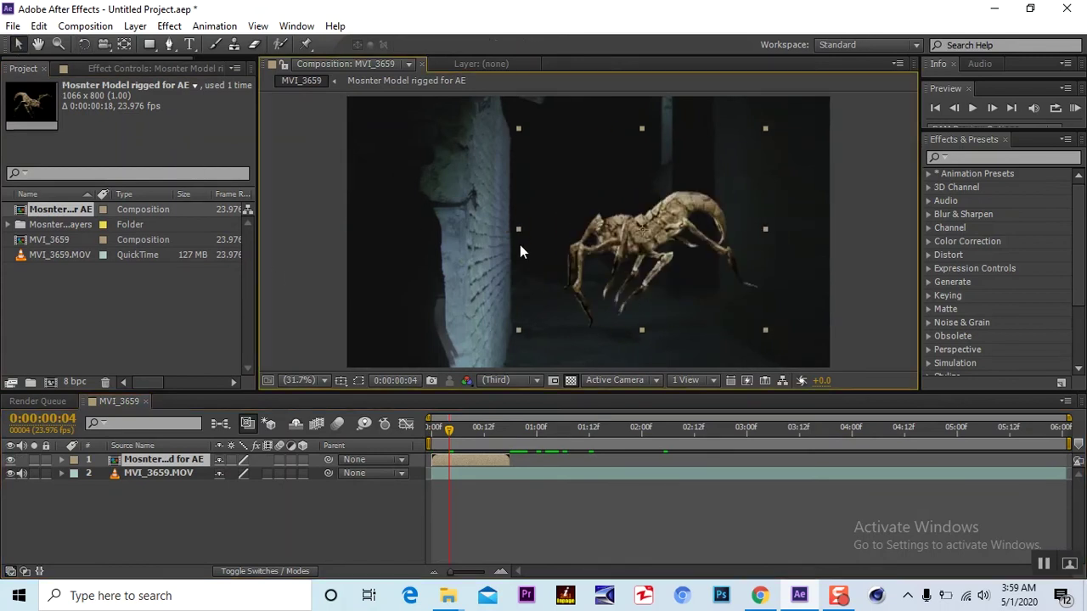
{"action": "left_click", "coordinate": [81, 43]}
{"action": "left_click_drag", "start_coordinate": [604, 322], "coordinate": [562, 311]}
- Move the monster layer slightly lower in the frame and reduce its tilt
{"action": "left_click", "coordinate": [18, 43]}
{"action": "left_click_drag", "start_coordinate": [589, 239], "coordinate": [586, 248]}
{"action": "left_click_drag", "start_coordinate": [652, 266], "coordinate": [654, 271]}
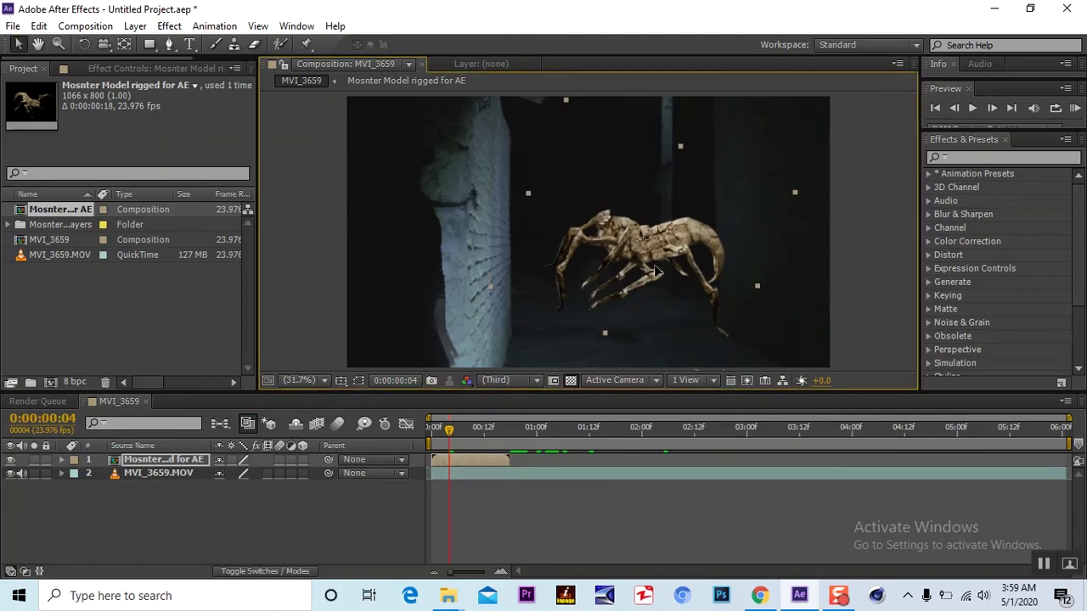
{"action": "left_click", "coordinate": [84, 44]}
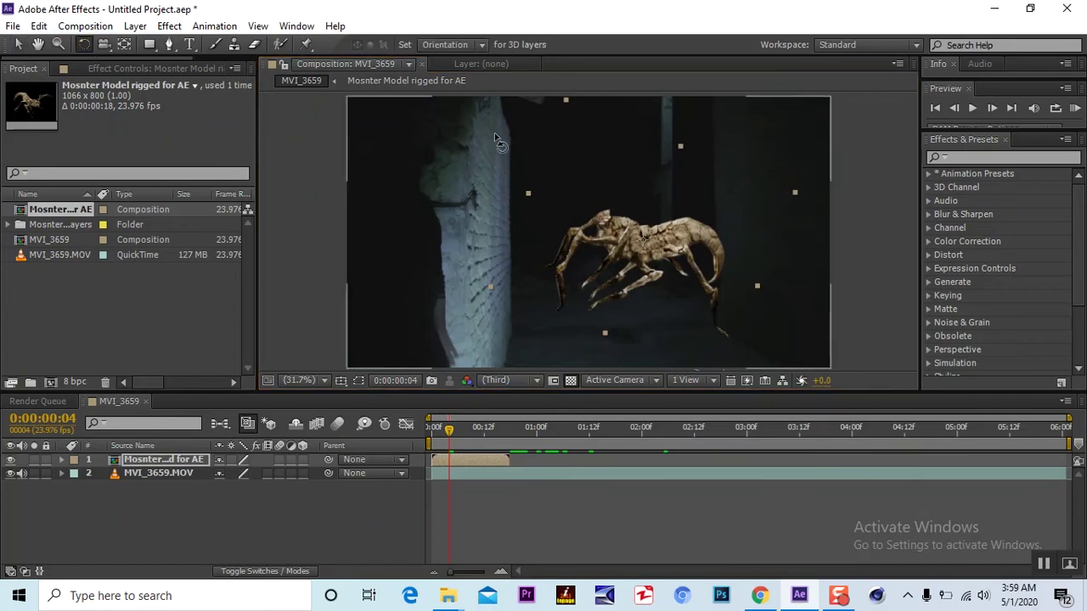
{"action": "left_click_drag", "start_coordinate": [573, 221], "coordinate": [558, 239]}
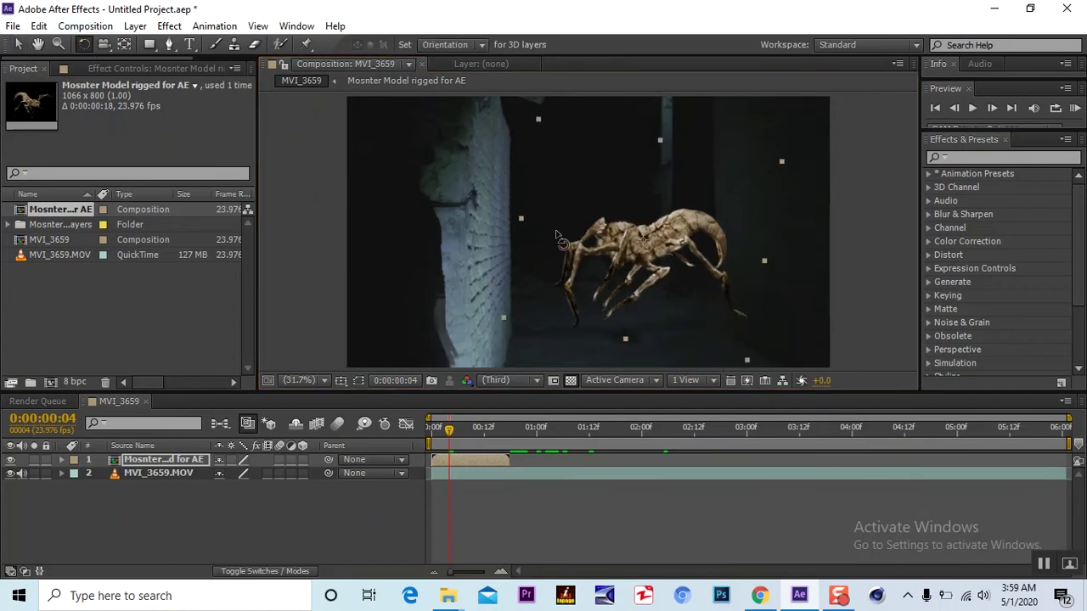
{"action": "left_click", "coordinate": [21, 44]}
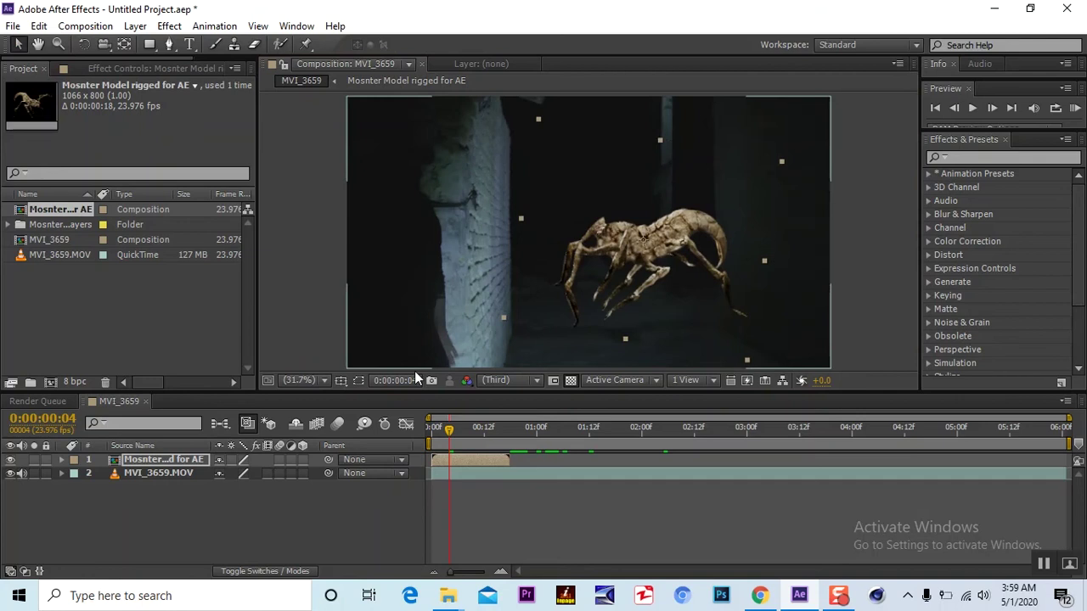
- Shift the monster layer in time so that it starts at frame 5
{"action": "left_click_drag", "start_coordinate": [474, 461], "coordinate": [499, 463]}
{"action": "mouse_move", "coordinate": [450, 433]}
{"action": "left_mouse_down"}
{"action": "mouse_move", "coordinate": [485, 436]}
{"action": "mouse_move", "coordinate": [446, 436]}
{"action": "left_mouse_up"}
{"action": "left_click", "coordinate": [454, 439]}
- At frame 5, move the monster to the right edge at 1945.3, 593.7 and set a position keyframe
{"action": "key", "text": "p"}
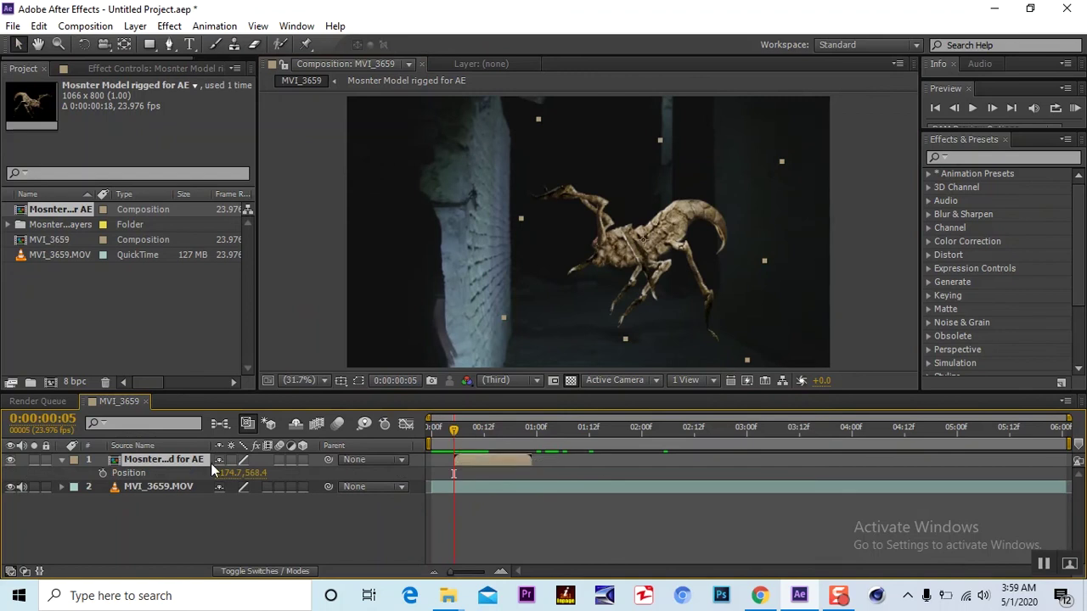
{"action": "left_click_drag", "start_coordinate": [619, 250], "coordinate": [794, 264]}
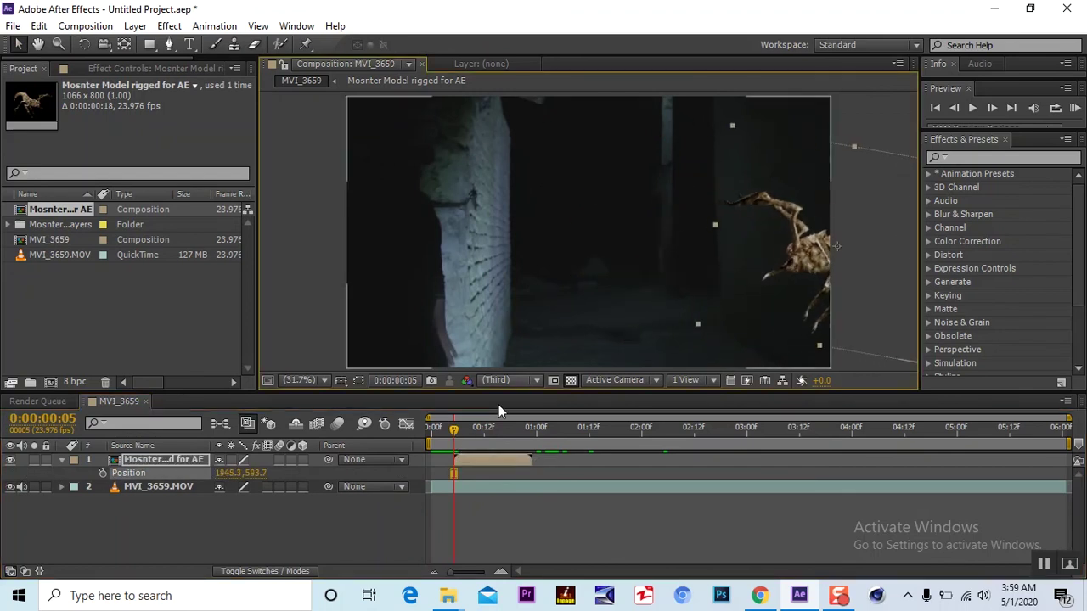
{"action": "key", "text": "p"}
{"action": "key", "text": "p"}
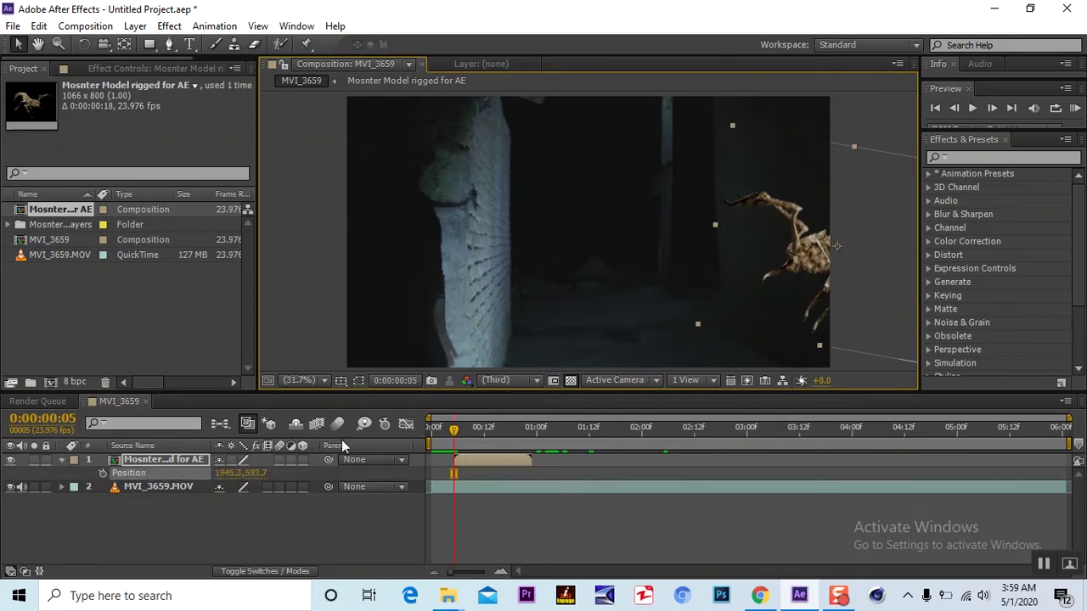
{"action": "left_click", "coordinate": [102, 473]}
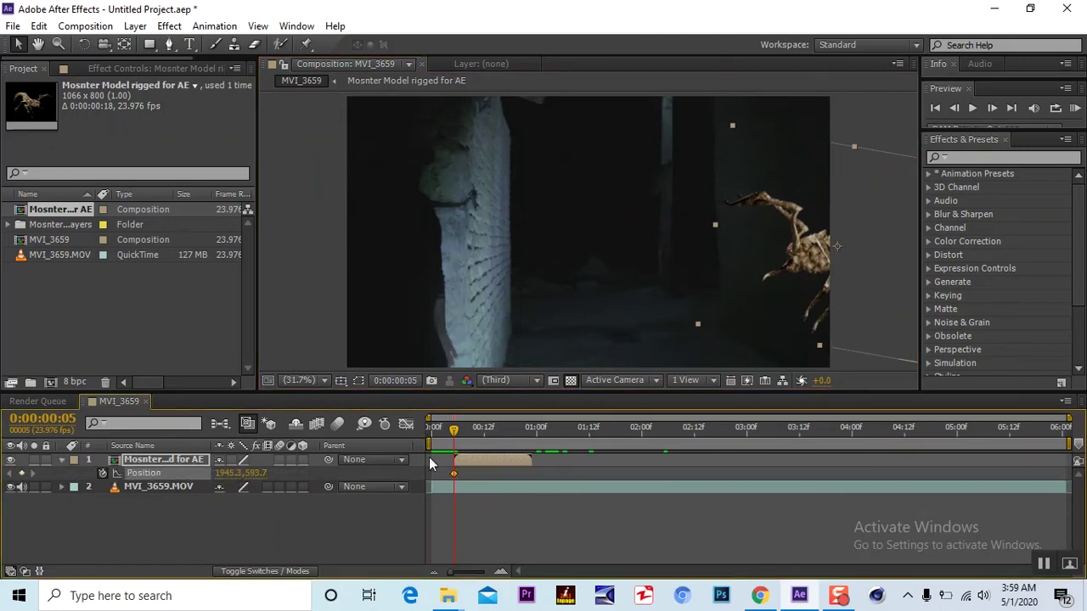
- At frame 20, move the monster out past the left edge of the frame and check the motion at frame 11
{"action": "left_click_drag", "start_coordinate": [450, 435], "coordinate": [518, 442]}
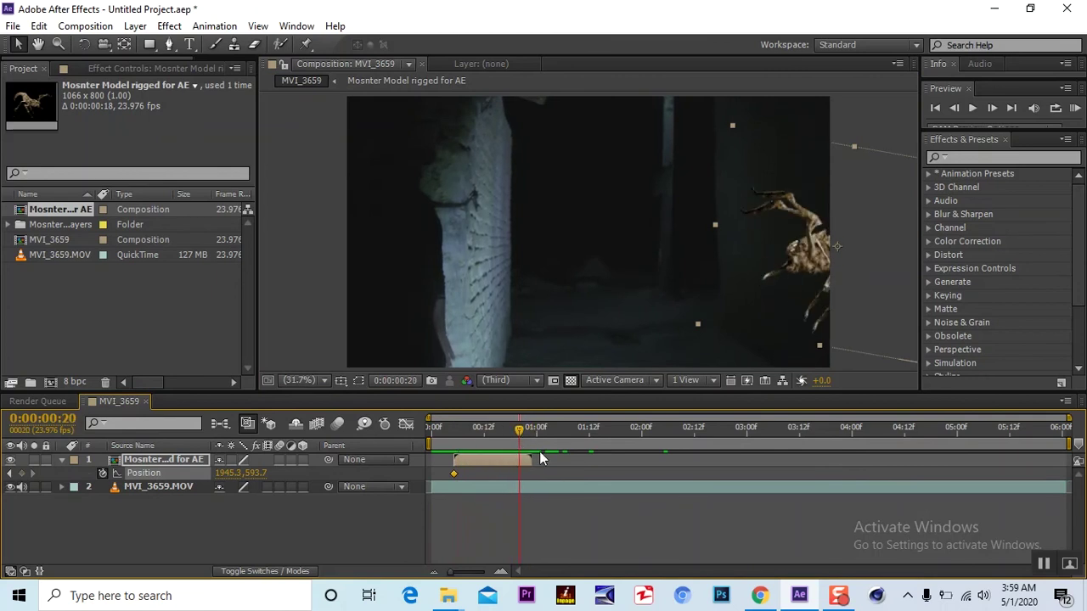
{"action": "left_click_drag", "start_coordinate": [814, 204], "coordinate": [212, 231]}
{"action": "left_click_drag", "start_coordinate": [452, 431], "coordinate": [480, 443]}
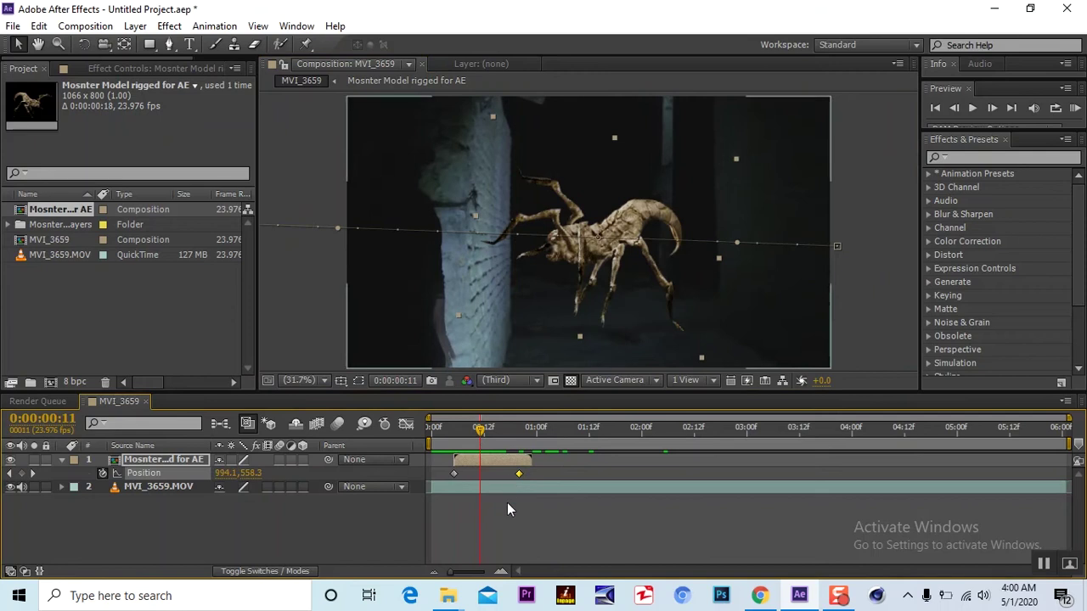
- Apply Easy Ease to both position keyframes of the monster layer
{"action": "left_click", "coordinate": [507, 503]}
{"action": "left_click", "coordinate": [481, 462]}
{"action": "key", "text": "ctrl+z"}
{"action": "left_click_drag", "start_coordinate": [526, 472], "coordinate": [451, 474]}
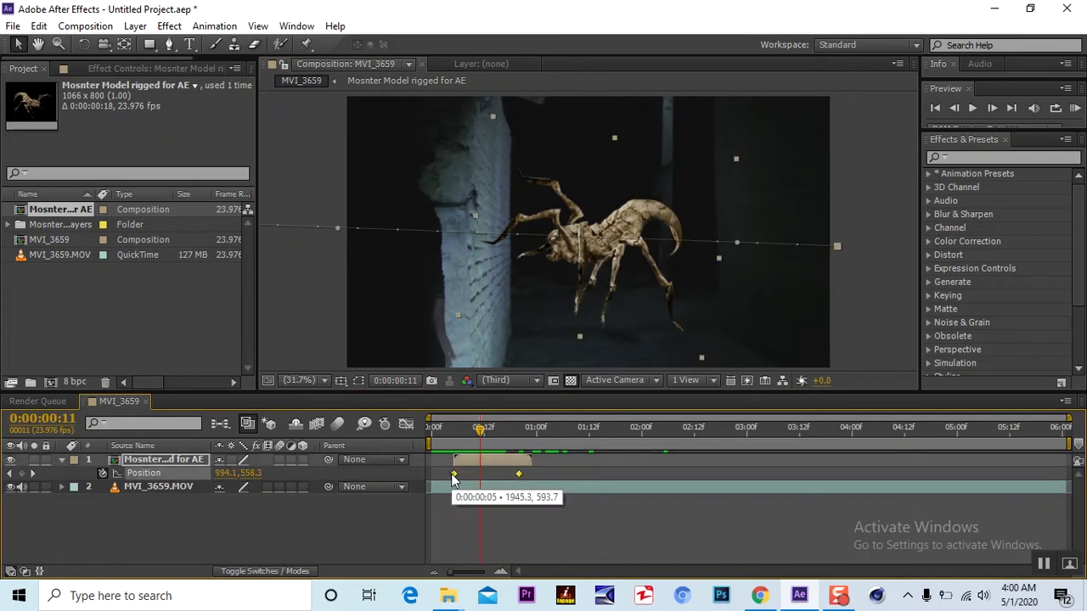
{"action": "key", "text": "F9"}
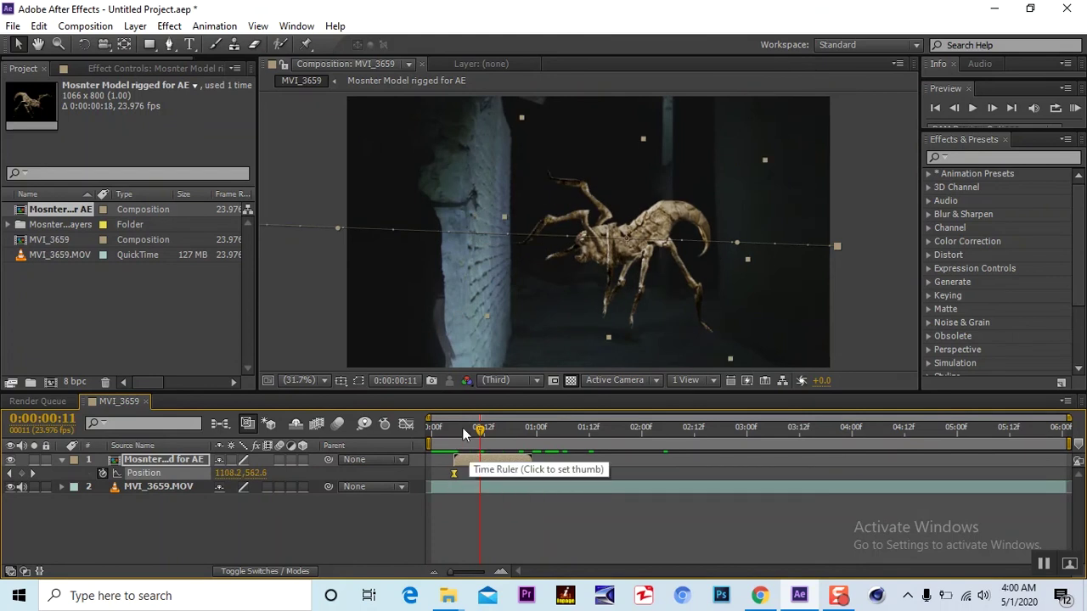
- In the speed graph, stretch the last position keyframe's influence toward the first so the speed peaks early, and preview from frame 4
{"action": "mouse_move", "coordinate": [481, 433]}
{"action": "left_mouse_down"}
{"action": "mouse_move", "coordinate": [451, 435]}
{"action": "mouse_move", "coordinate": [471, 439]}
{"action": "left_mouse_up"}
{"action": "key", "text": "shift+F3"}
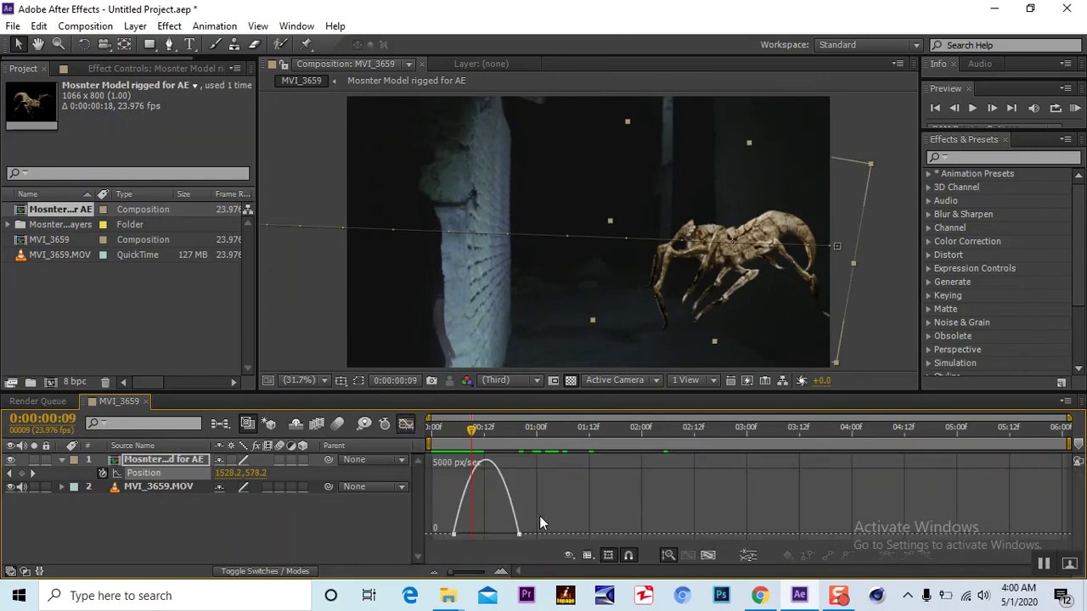
{"action": "left_click_drag", "start_coordinate": [507, 537], "coordinate": [466, 534]}
{"action": "left_click", "coordinate": [405, 424]}
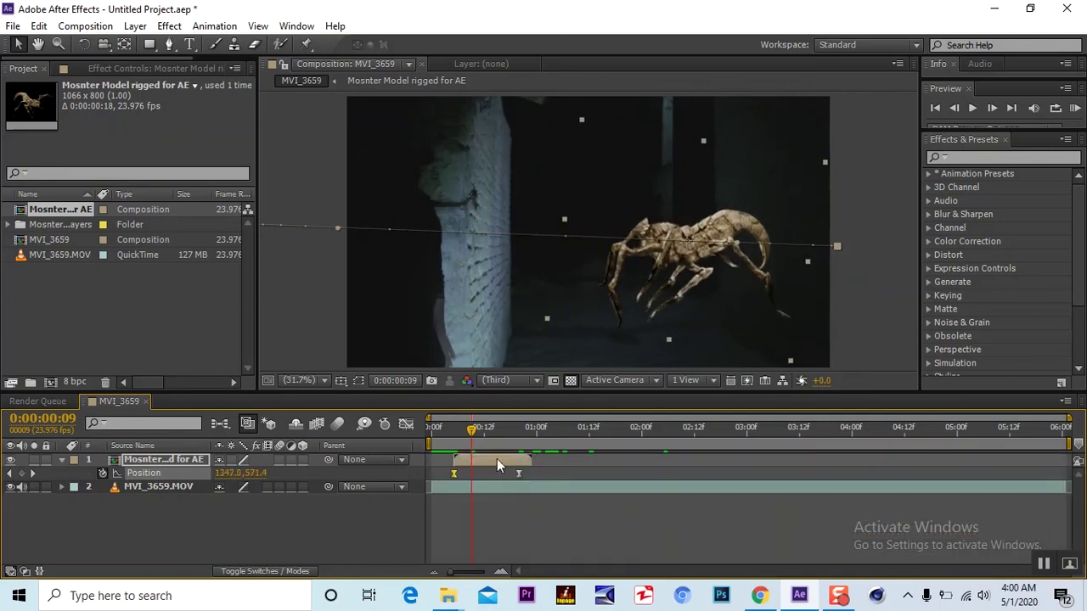
{"action": "left_click_drag", "start_coordinate": [470, 434], "coordinate": [448, 437]}
{"action": "key", "text": "space"}
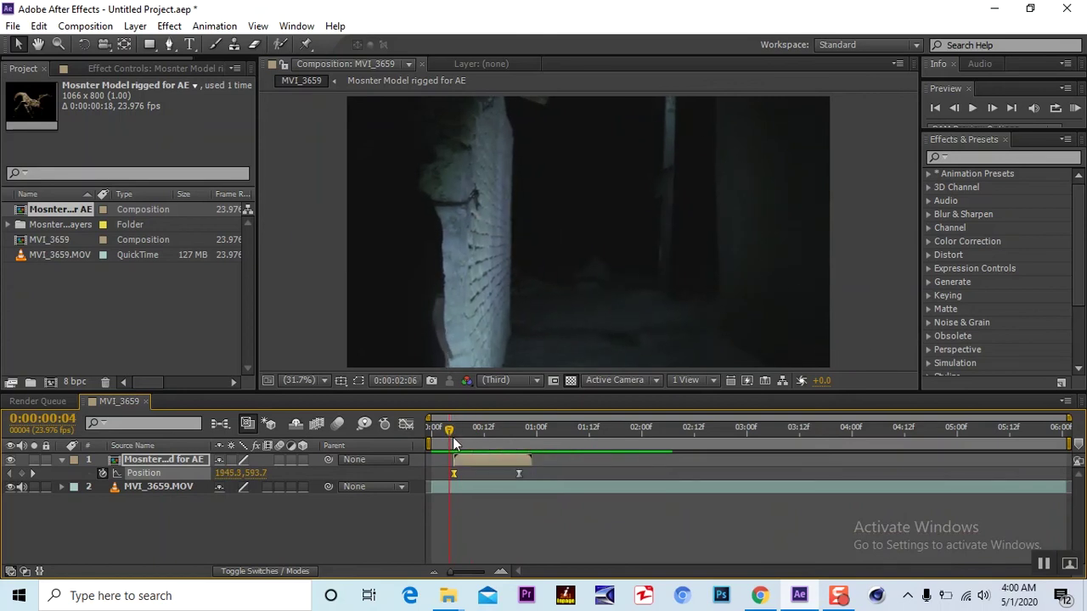
{"action": "left_click_drag", "start_coordinate": [453, 435], "coordinate": [476, 443]}
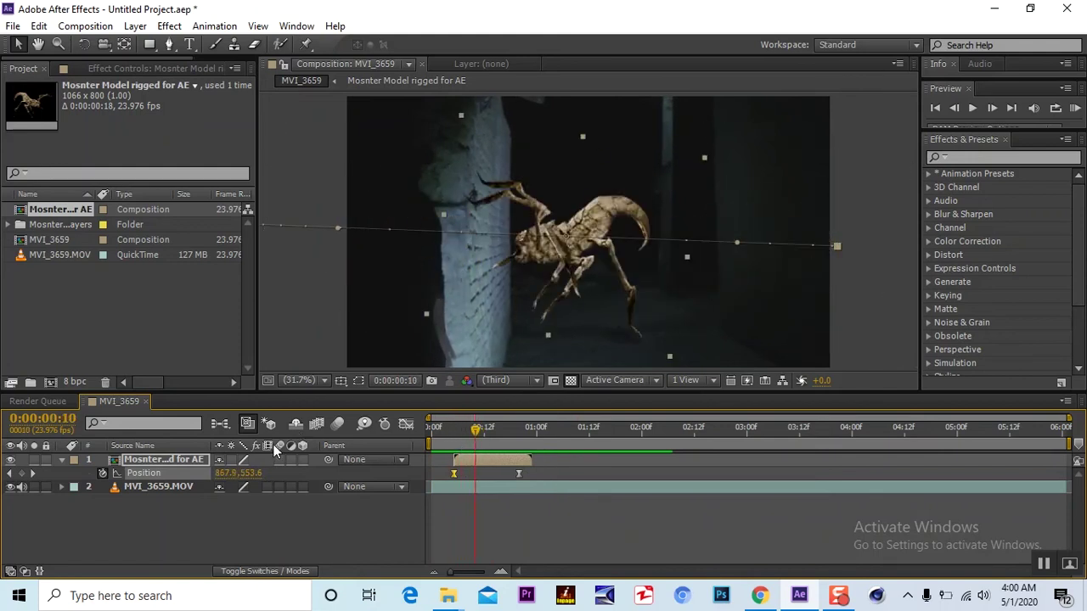
- Try motion blur on the monster layer and check the run around frame 9
{"action": "left_click", "coordinate": [338, 425]}
{"action": "left_click", "coordinate": [280, 461]}
{"action": "mouse_move", "coordinate": [478, 435]}
{"action": "left_mouse_down"}
{"action": "mouse_move", "coordinate": [451, 437]}
{"action": "mouse_move", "coordinate": [487, 448]}
{"action": "mouse_move", "coordinate": [475, 446]}
{"action": "left_mouse_up"}
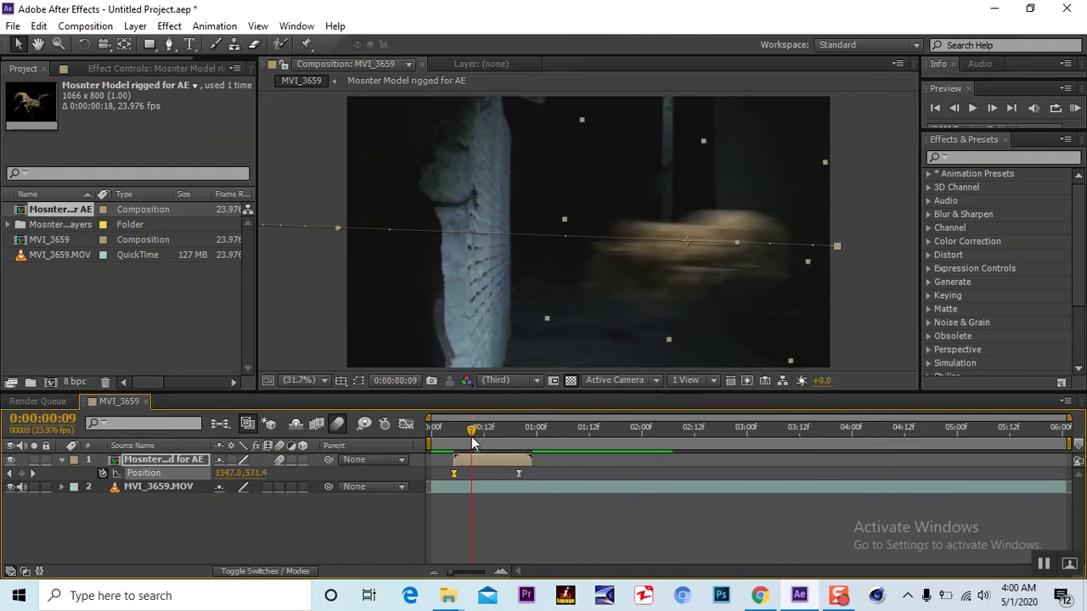
{"action": "left_click_drag", "start_coordinate": [473, 436], "coordinate": [474, 433]}
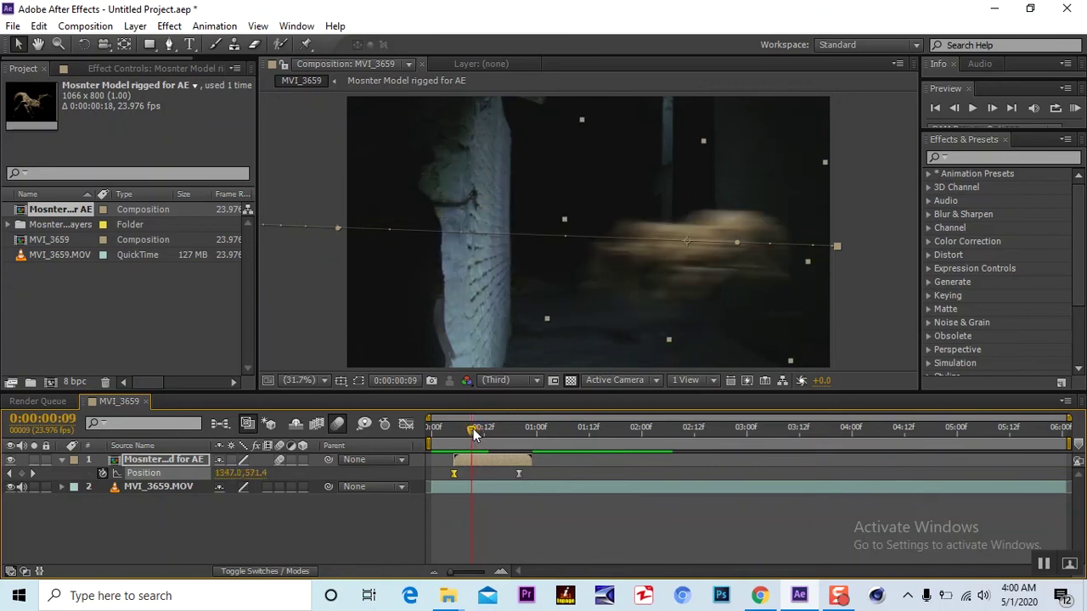
{"action": "left_click", "coordinate": [279, 459]}
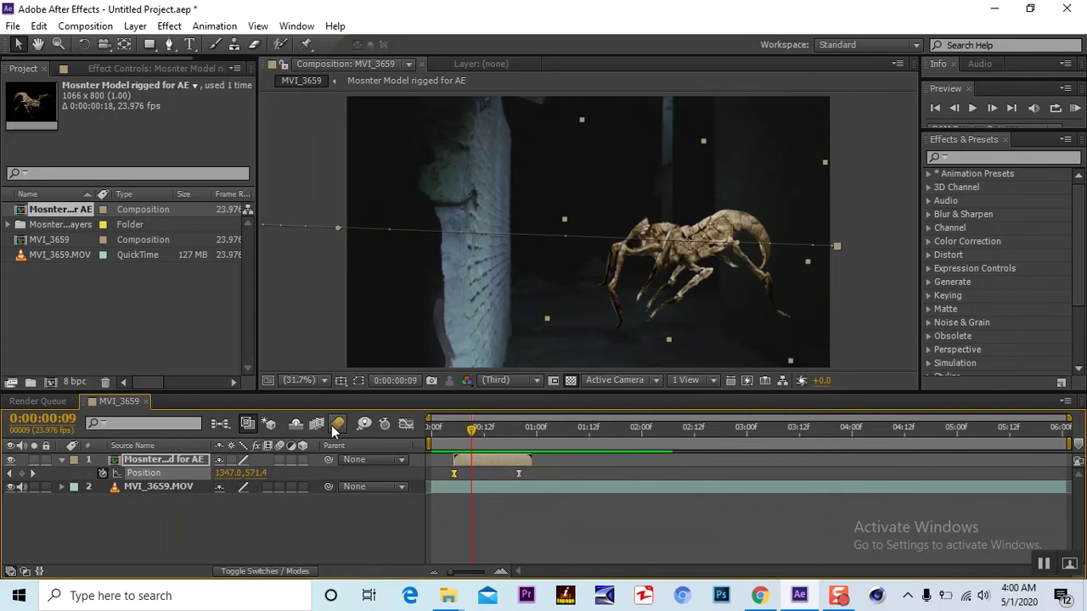
{"action": "left_click_drag", "start_coordinate": [473, 433], "coordinate": [462, 437]}
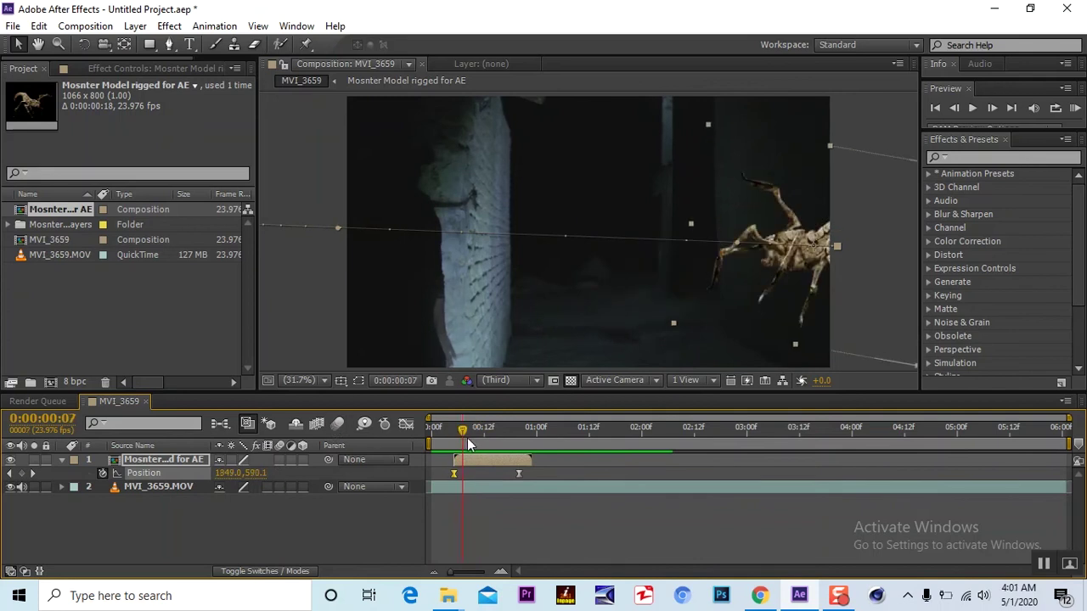
- Duplicate the MVI_3659.MOV footage layer and place the copy above the monster layer
{"action": "left_click", "coordinate": [478, 489]}
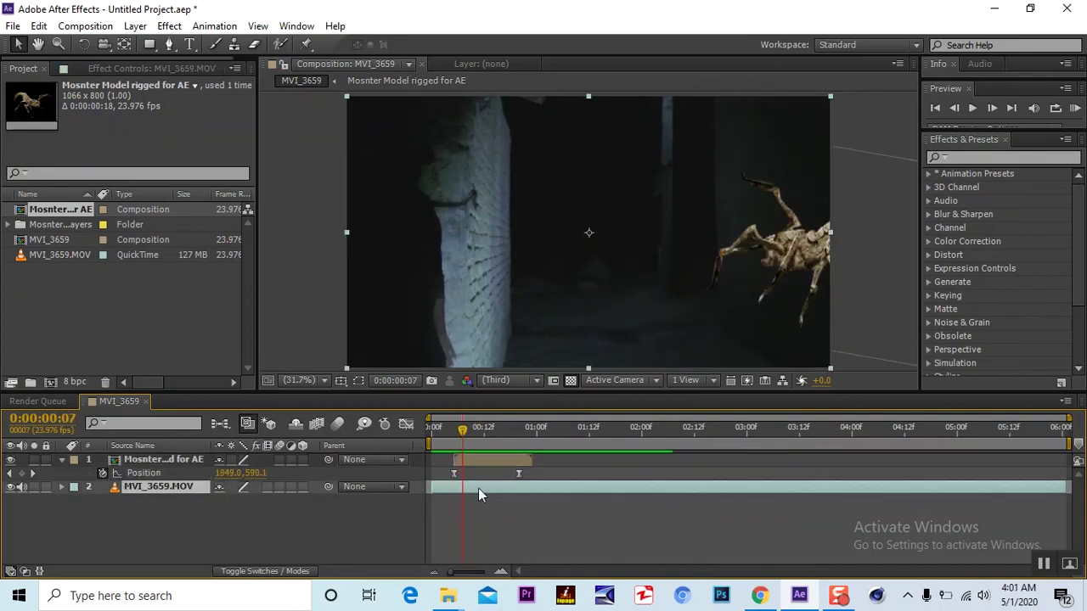
{"action": "key", "text": "ctrl+d"}
{"action": "left_click_drag", "start_coordinate": [176, 488], "coordinate": [182, 456]}
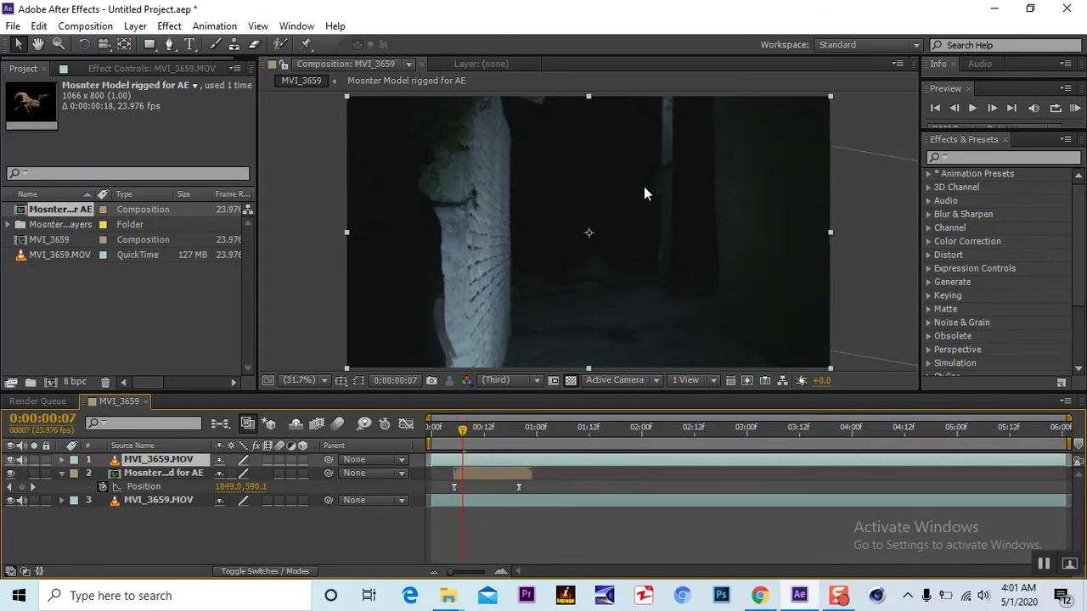
- At frame 5, draw a closed Pen mask around the dark corridor opening between the two walls on the upper footage copy
{"action": "mouse_move", "coordinate": [462, 430]}
{"action": "left_mouse_down"}
{"action": "mouse_move", "coordinate": [439, 443]}
{"action": "mouse_move", "coordinate": [454, 439]}
{"action": "left_mouse_up"}
{"action": "left_click", "coordinate": [474, 467]}
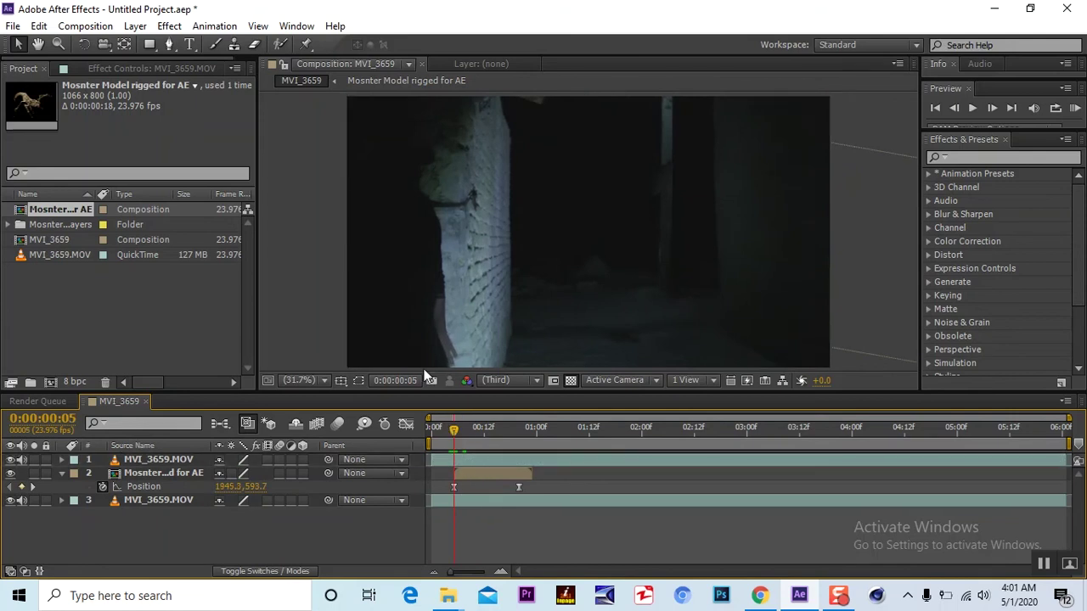
{"action": "left_click", "coordinate": [494, 463]}
{"action": "left_click", "coordinate": [169, 44]}
{"action": "left_click", "coordinate": [509, 112]}
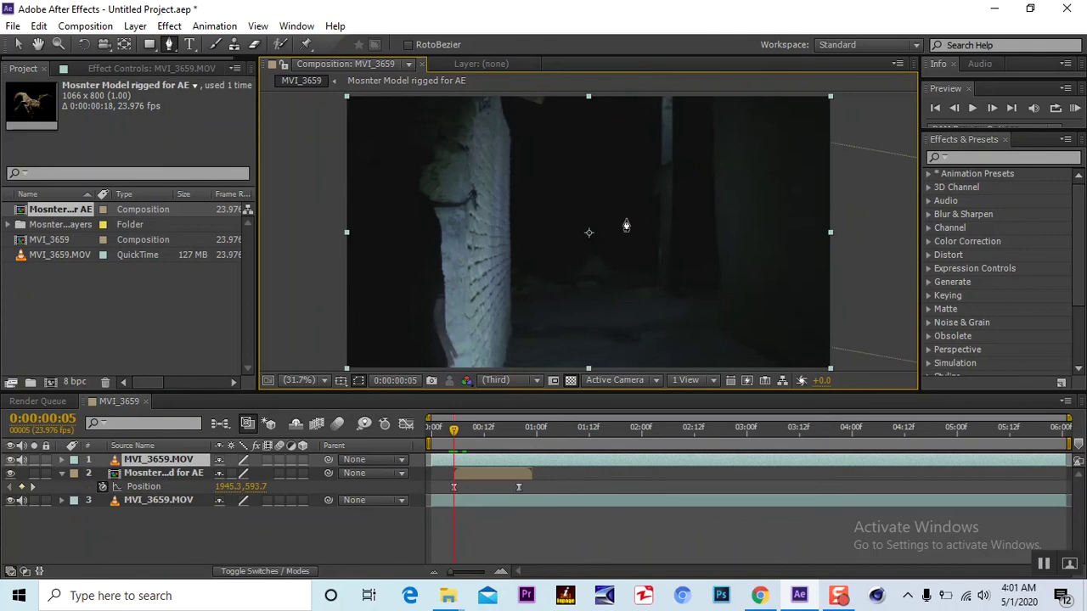
{"action": "left_click", "coordinate": [716, 96]}
{"action": "left_click", "coordinate": [717, 286]}
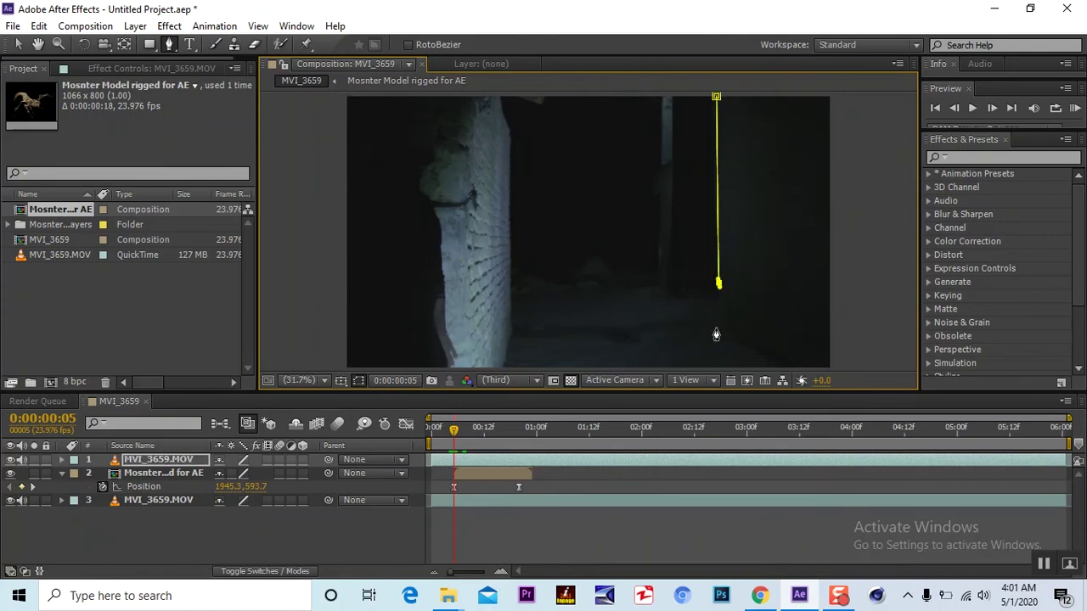
{"action": "left_click", "coordinate": [709, 327]}
{"action": "left_click", "coordinate": [789, 367]}
{"action": "left_click", "coordinate": [502, 368]}
{"action": "left_click", "coordinate": [513, 327]}
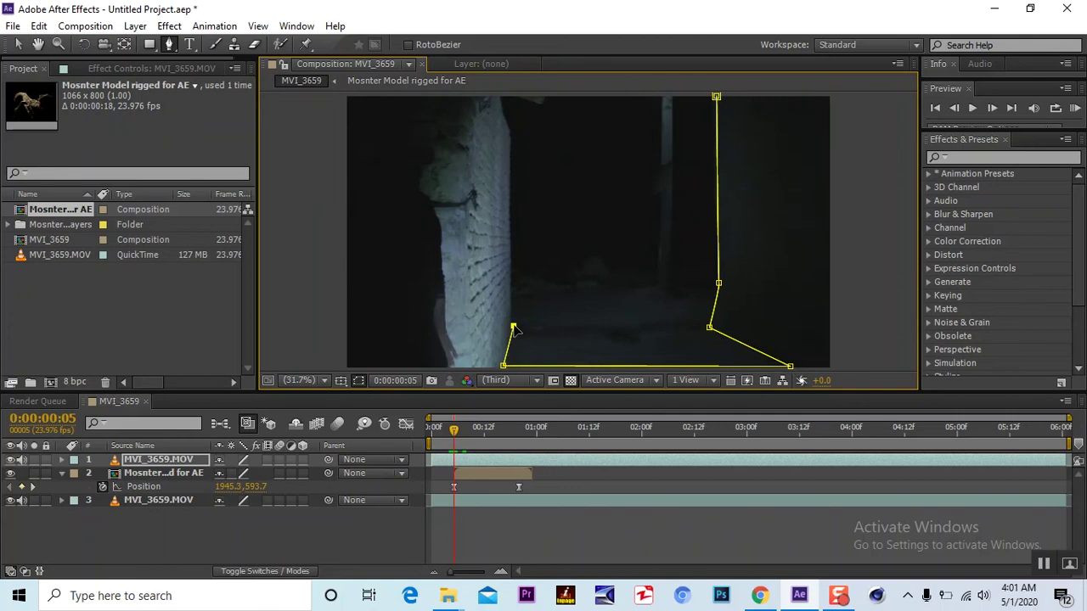
{"action": "left_click", "coordinate": [510, 130]}
{"action": "left_click", "coordinate": [490, 96]}
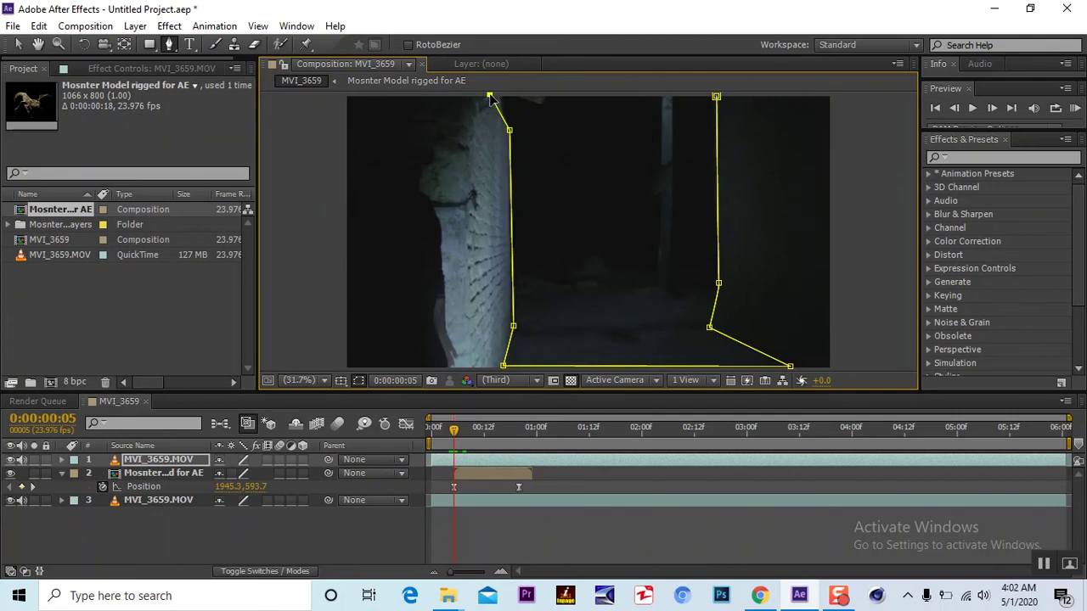
{"action": "left_click", "coordinate": [716, 97]}
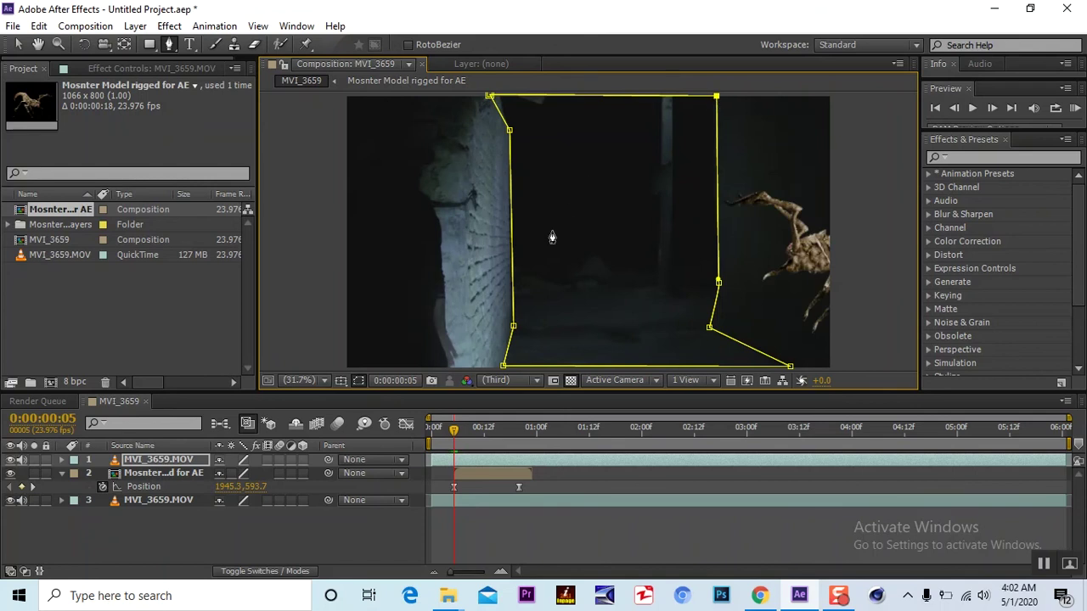
- Set a Mask Path keyframe for Mask 1 at frame 5 and trim the upper footage layer to start there
{"action": "left_click", "coordinate": [156, 459]}
{"action": "key", "text": "m"}
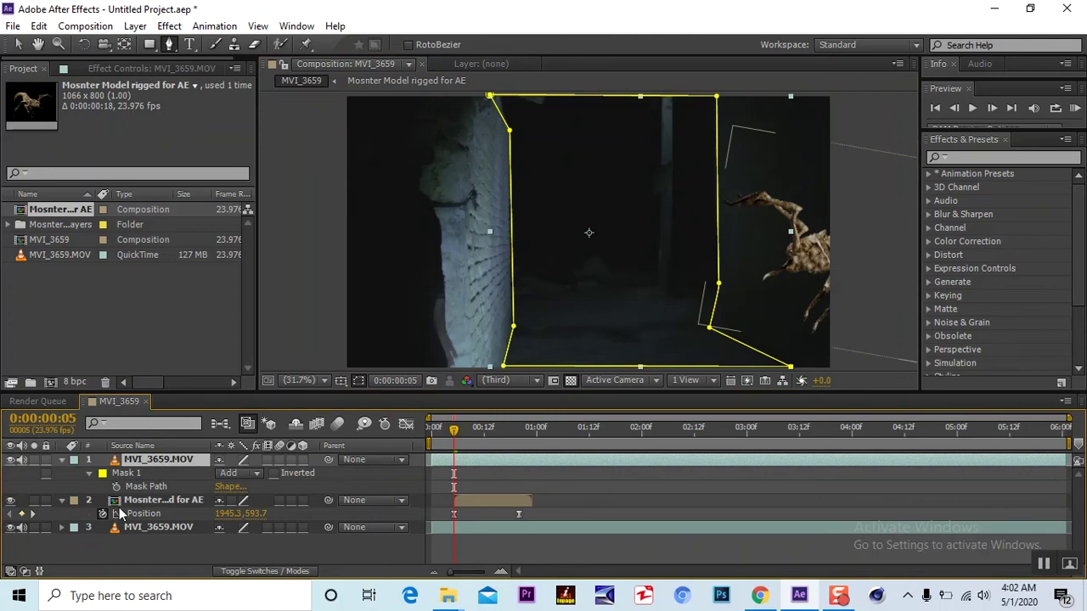
{"action": "left_click", "coordinate": [117, 486]}
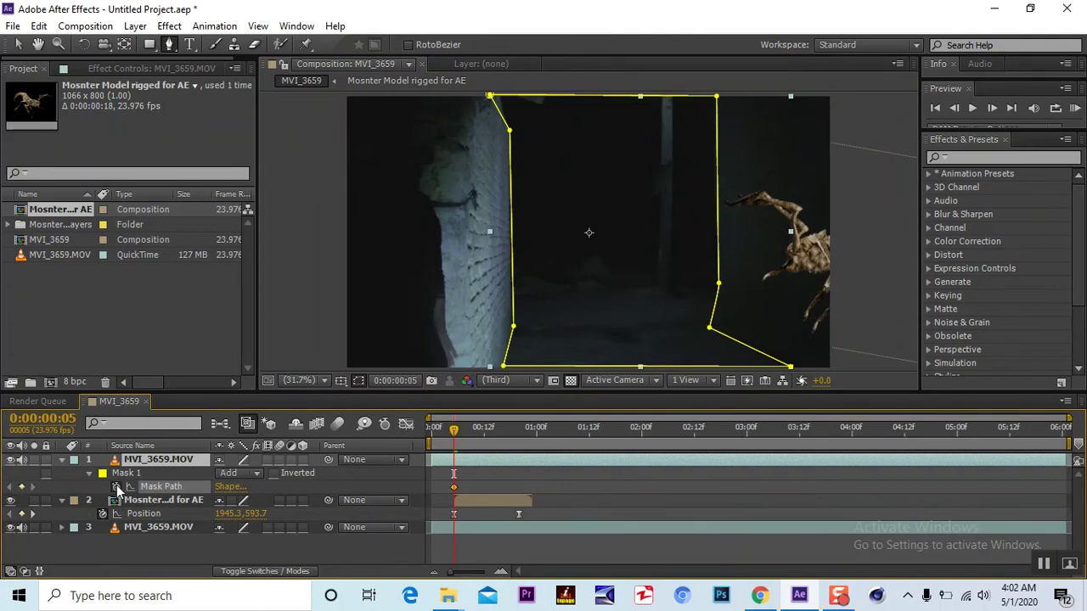
{"action": "left_click", "coordinate": [431, 459]}
{"action": "left_click_drag", "start_coordinate": [432, 459], "coordinate": [464, 439]}
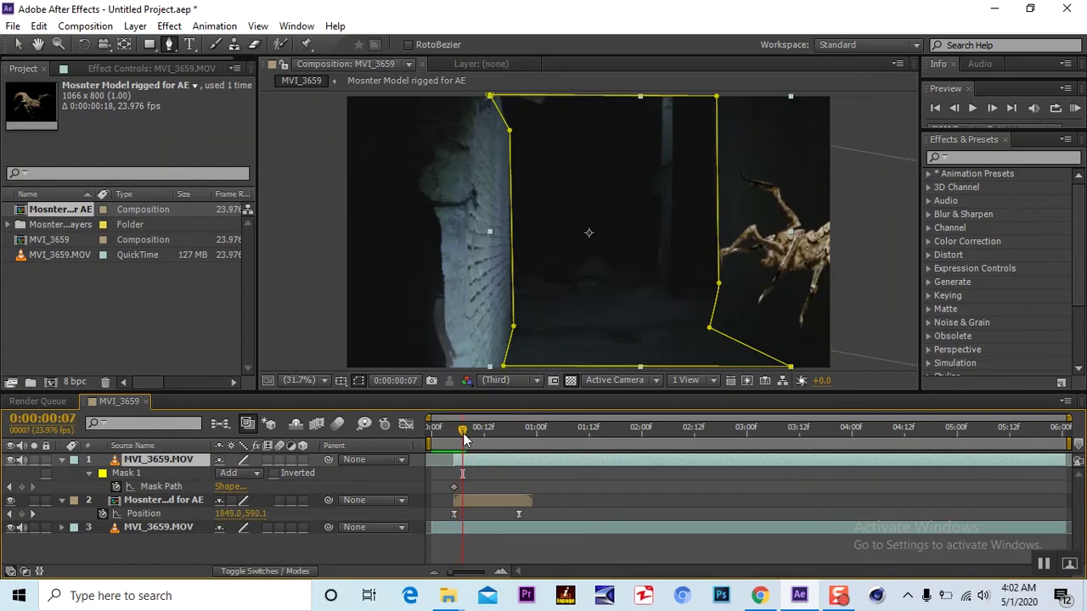
- At frame 7, adjust the mask's lower-right wall corner and upper-left corner to follow the wall edges
{"action": "key", "text": "v"}
{"action": "mouse_move", "coordinate": [710, 333]}
{"action": "left_mouse_down"}
{"action": "mouse_move", "coordinate": [724, 339]}
{"action": "mouse_move", "coordinate": [714, 326]}
{"action": "left_mouse_up"}
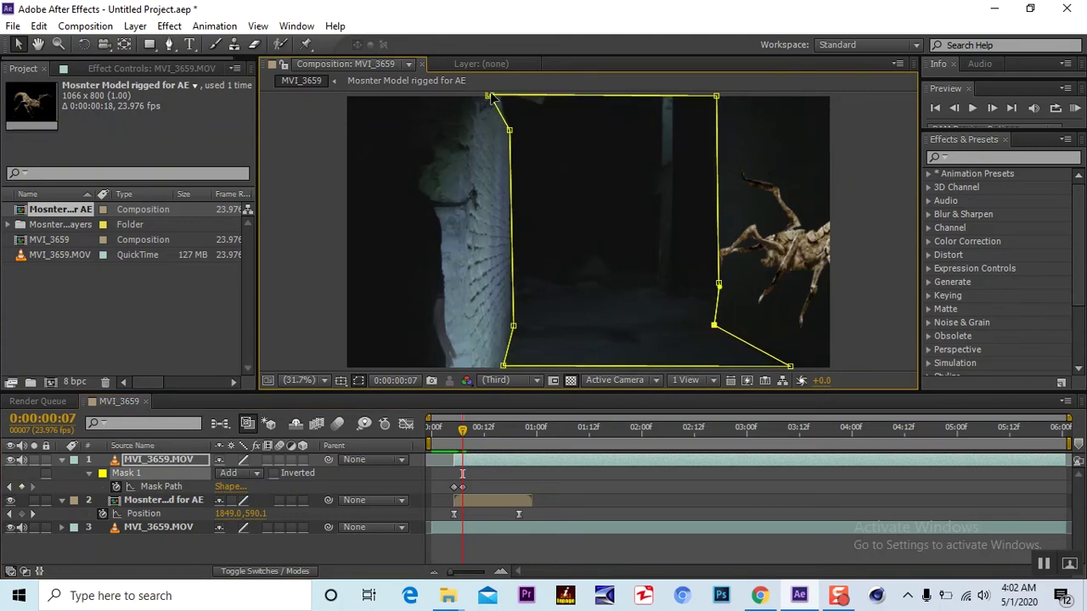
{"action": "left_click_drag", "start_coordinate": [493, 99], "coordinate": [502, 99]}
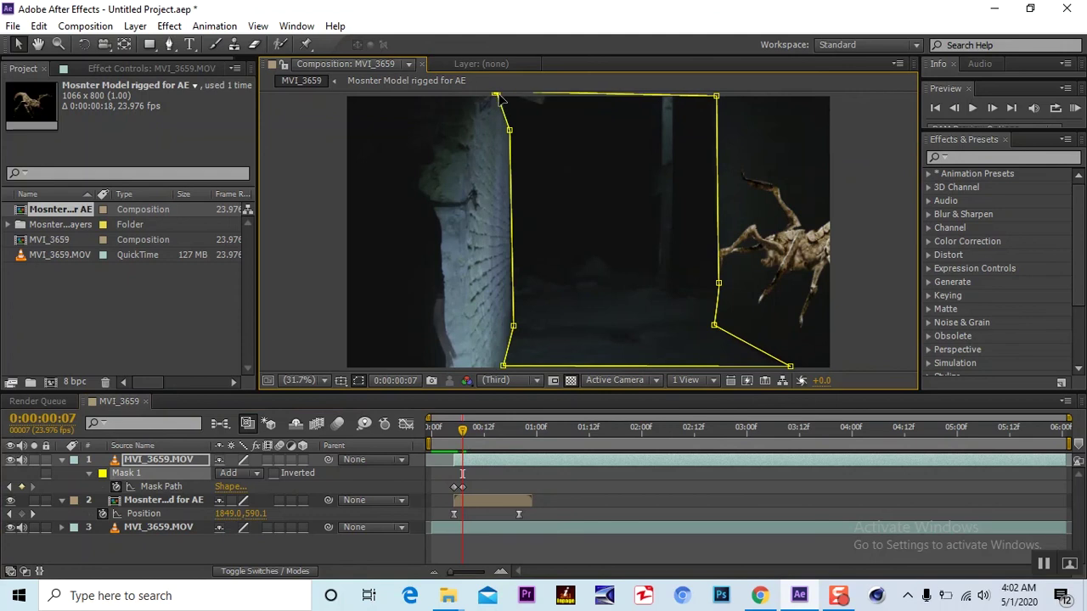
{"action": "double_click", "coordinate": [513, 327]}
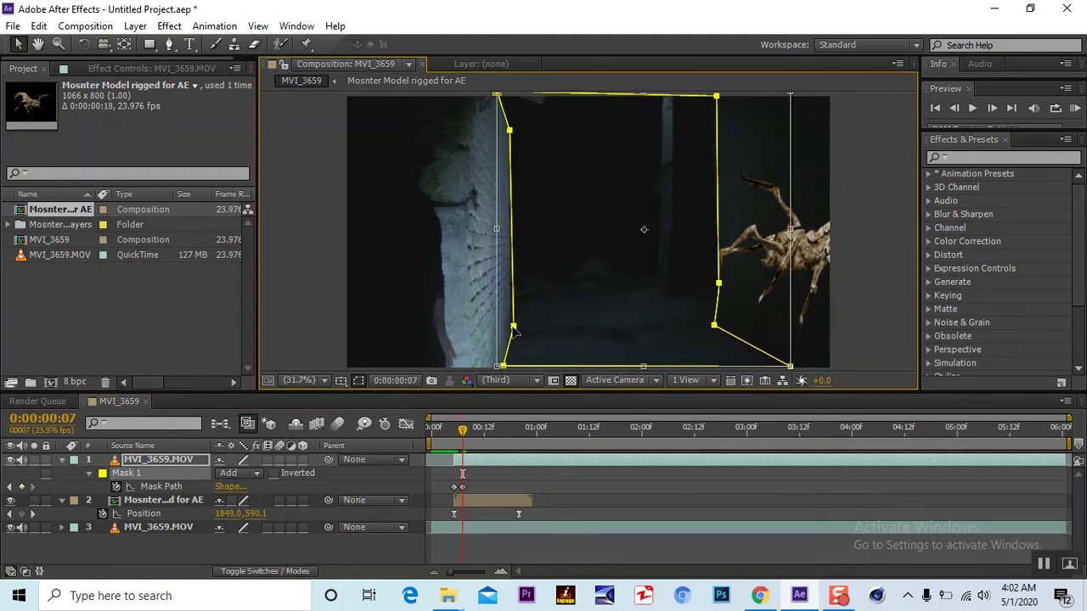
- Trim the end of the masked footage layer to about frame 23, just past the end of the monster layer
{"action": "left_click", "coordinate": [465, 431]}
{"action": "left_click_drag", "start_coordinate": [470, 433], "coordinate": [528, 438]}
{"action": "left_click", "coordinate": [553, 464]}
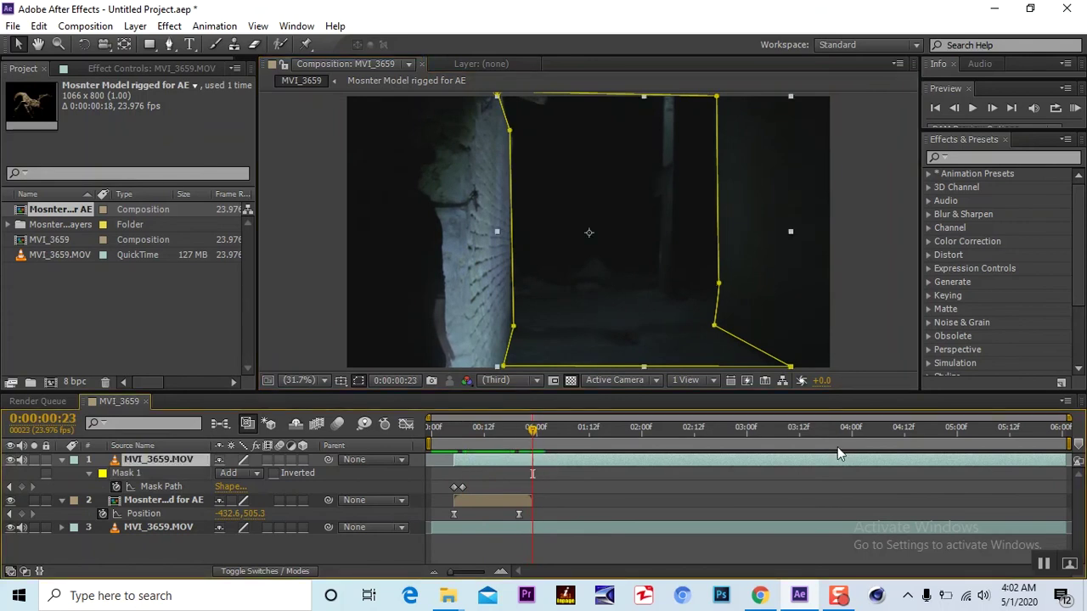
{"action": "left_click_drag", "start_coordinate": [1060, 422], "coordinate": [536, 434]}
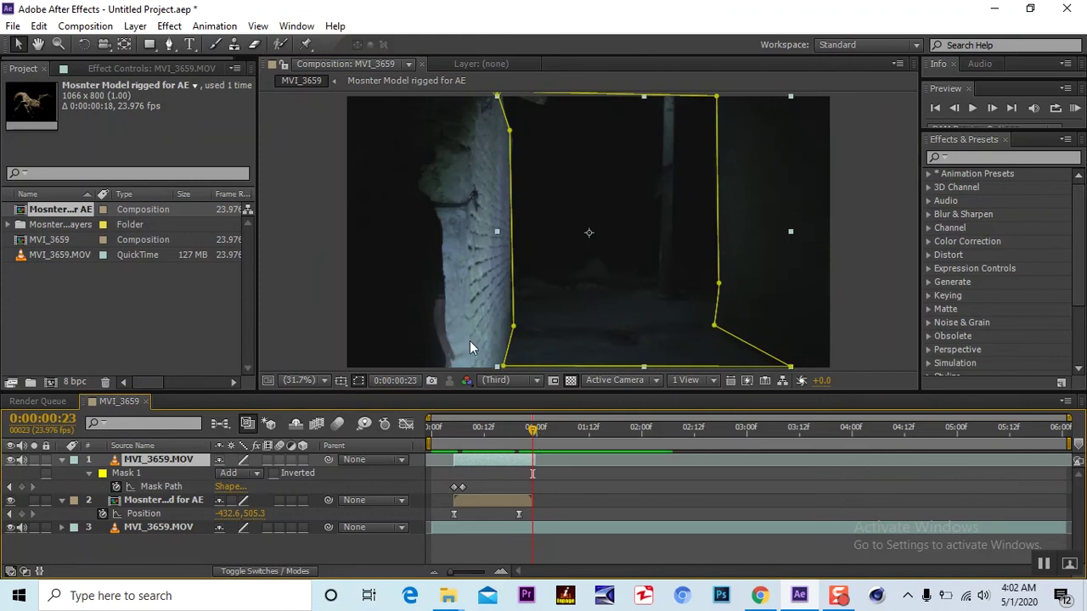
- Check the masking around frame 10 and set Mask 1's mode to Subtract so the walls cover the monster
{"action": "left_click", "coordinate": [302, 311]}
{"action": "left_click", "coordinate": [479, 431]}
{"action": "mouse_move", "coordinate": [479, 433]}
{"action": "left_mouse_down"}
{"action": "mouse_move", "coordinate": [493, 433]}
{"action": "mouse_move", "coordinate": [474, 438]}
{"action": "left_mouse_up"}
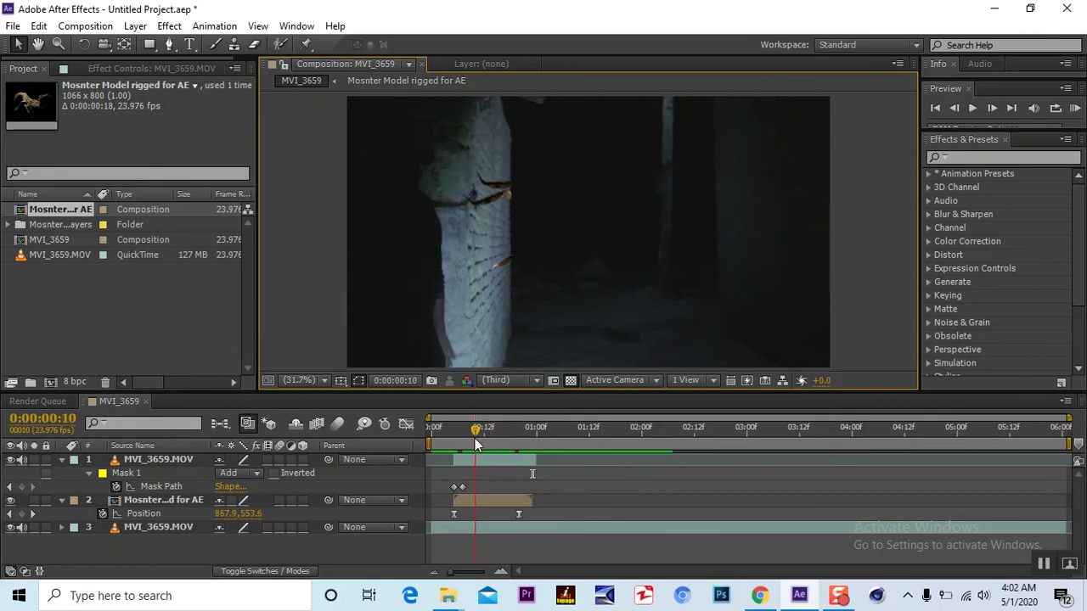
{"action": "left_click", "coordinate": [488, 463]}
{"action": "left_click", "coordinate": [236, 476]}
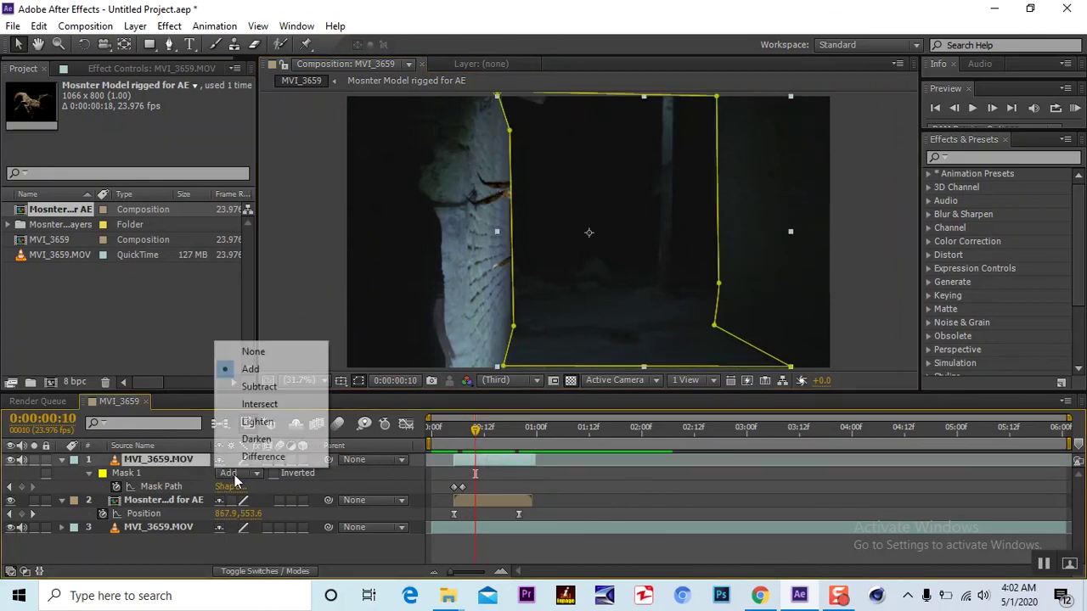
{"action": "left_click", "coordinate": [310, 386]}
{"action": "left_click", "coordinate": [301, 346]}
{"action": "mouse_move", "coordinate": [475, 432]}
{"action": "left_mouse_down"}
{"action": "mouse_move", "coordinate": [460, 436]}
{"action": "mouse_move", "coordinate": [489, 438]}
{"action": "mouse_move", "coordinate": [459, 433]}
{"action": "mouse_move", "coordinate": [488, 442]}
{"action": "mouse_move", "coordinate": [478, 444]}
{"action": "left_mouse_up"}
- Set Mask 1's feather on the upper footage layer to 32 pixels
{"action": "left_click", "coordinate": [483, 458]}
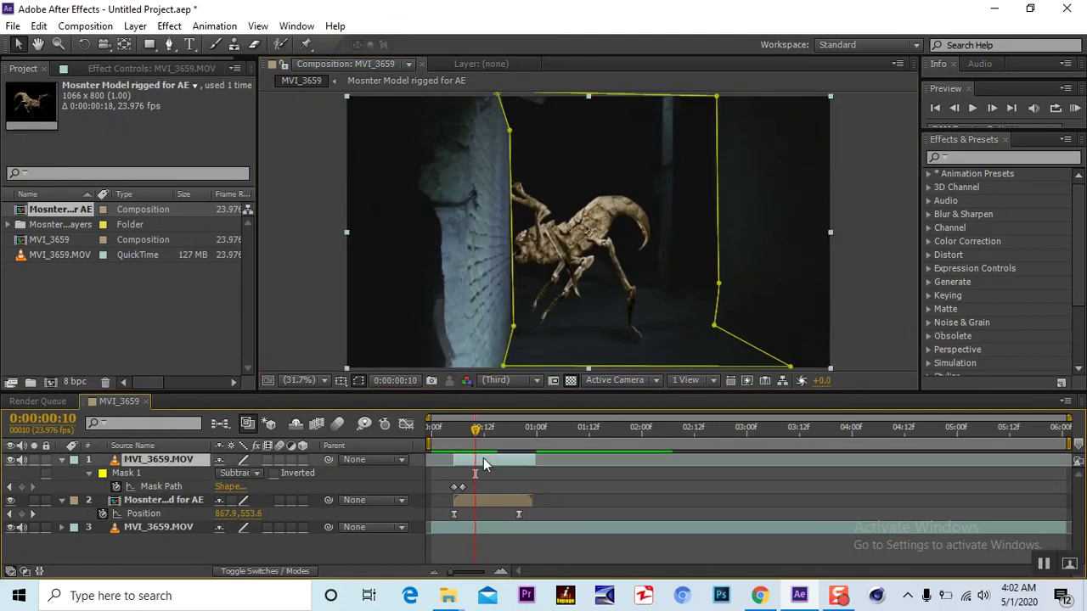
{"action": "key", "text": "f"}
{"action": "left_click_drag", "start_coordinate": [247, 491], "coordinate": [276, 487]}
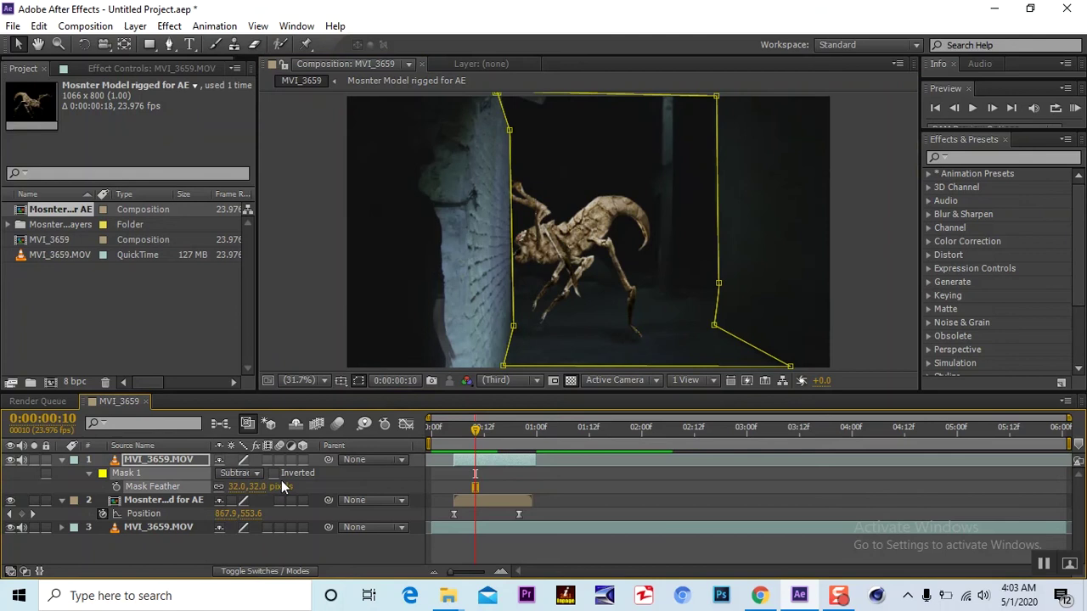
{"action": "left_click", "coordinate": [310, 348]}
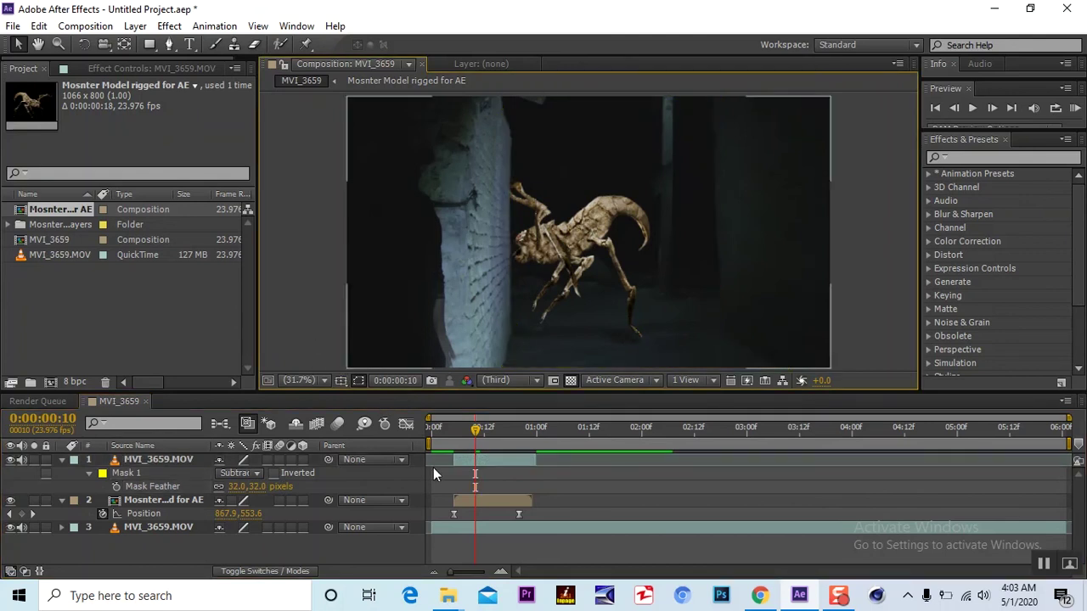
- At frame 9, shift the mask's three right-side points slightly inward along the right wall's edge and check frame 10
{"action": "mouse_move", "coordinate": [472, 433]}
{"action": "left_mouse_down"}
{"action": "mouse_move", "coordinate": [482, 435]}
{"action": "mouse_move", "coordinate": [467, 434]}
{"action": "left_mouse_up"}
{"action": "left_click", "coordinate": [496, 459]}
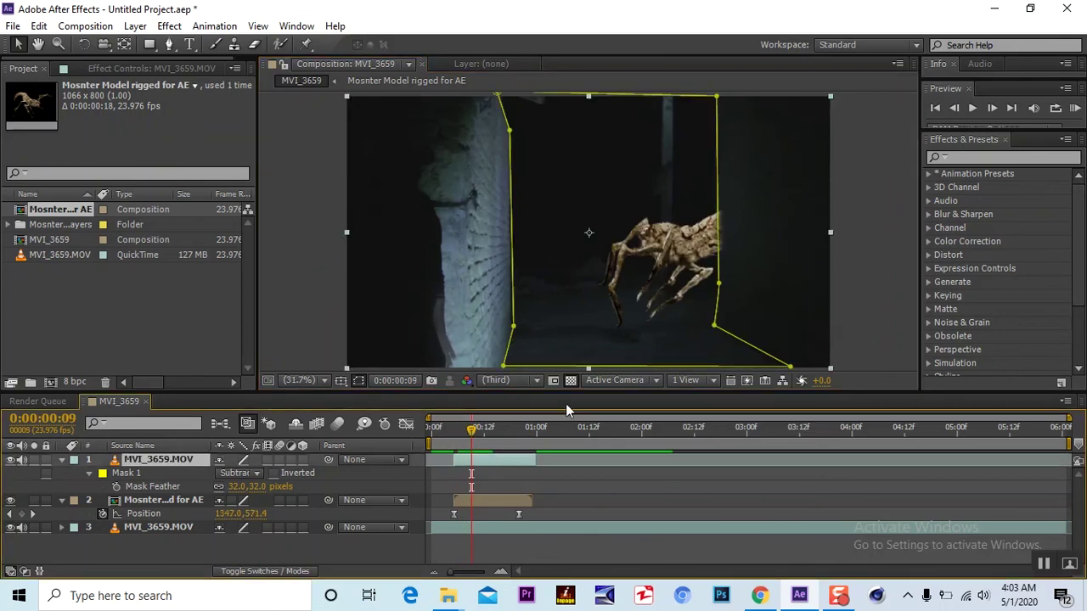
{"action": "left_click_drag", "start_coordinate": [720, 285], "coordinate": [713, 287]}
{"action": "left_click_drag", "start_coordinate": [713, 325], "coordinate": [710, 331]}
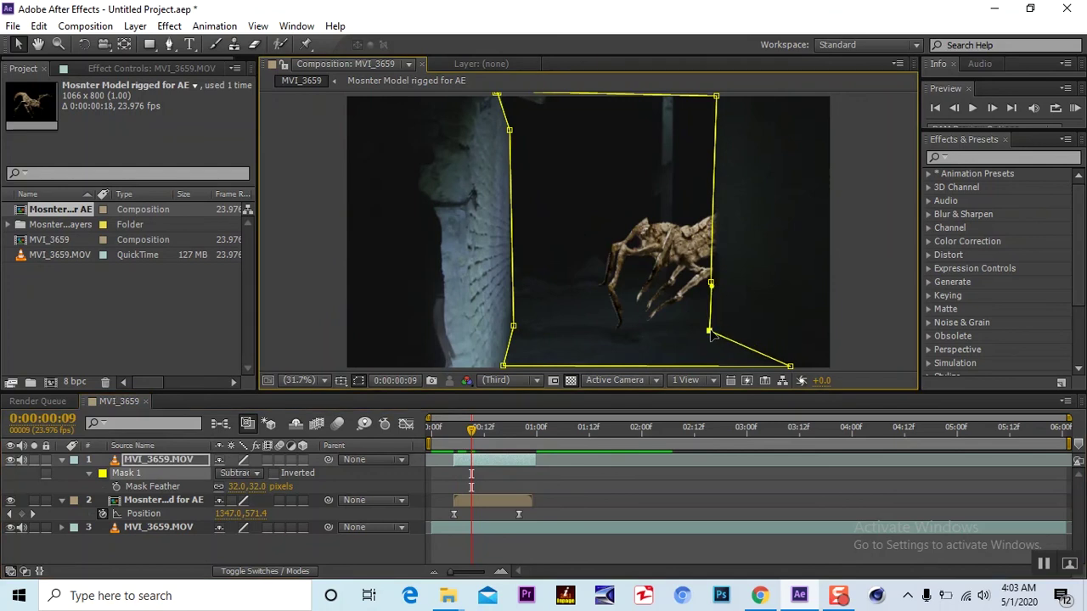
{"action": "left_click_drag", "start_coordinate": [710, 285], "coordinate": [757, 250]}
{"action": "key", "text": "ctrl+z"}
{"action": "left_click_drag", "start_coordinate": [716, 97], "coordinate": [710, 95]}
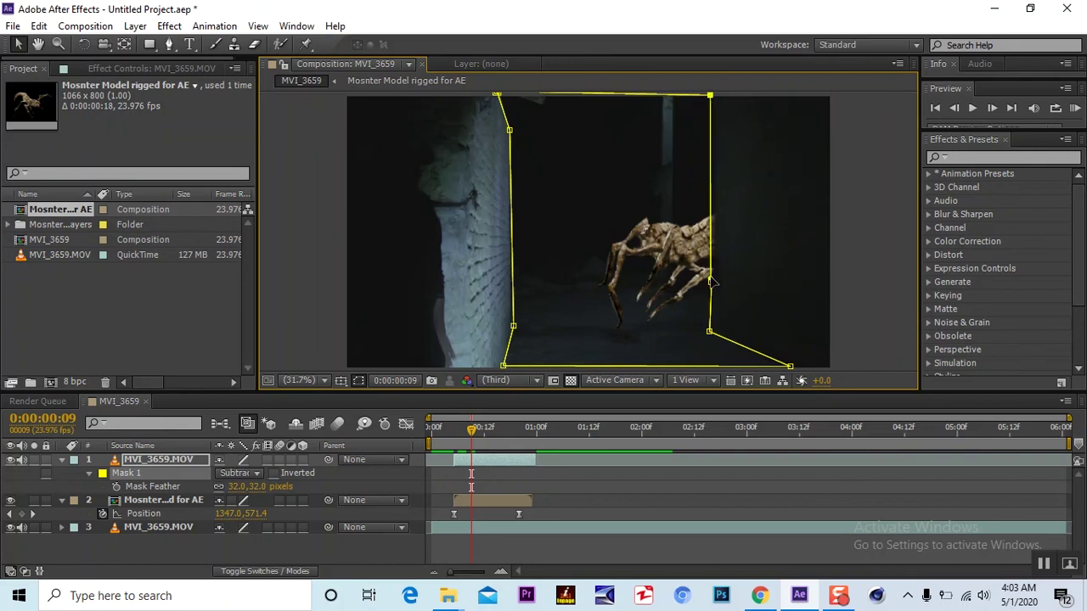
{"action": "left_click", "coordinate": [710, 282]}
{"action": "mouse_move", "coordinate": [466, 437]}
{"action": "left_mouse_down"}
{"action": "mouse_move", "coordinate": [492, 446]}
{"action": "mouse_move", "coordinate": [509, 435]}
{"action": "mouse_move", "coordinate": [456, 437]}
{"action": "mouse_move", "coordinate": [488, 441]}
{"action": "mouse_move", "coordinate": [473, 440]}
{"action": "left_mouse_up"}
{"action": "left_click", "coordinate": [524, 472]}
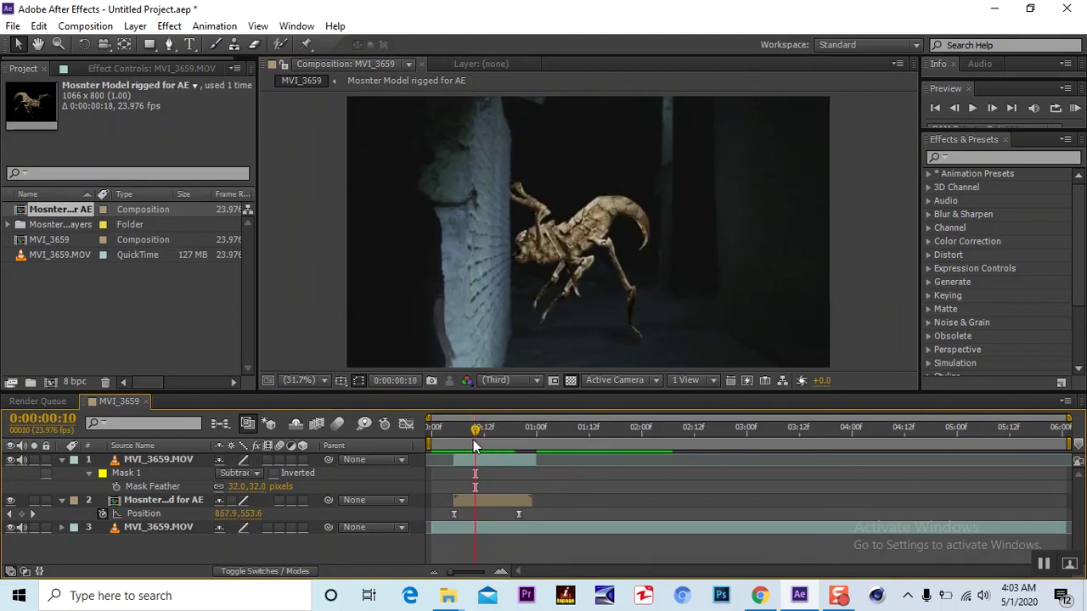
- Find the Tint effect and apply it to the monster layer
{"action": "left_click", "coordinate": [486, 501]}
{"action": "left_click", "coordinate": [966, 158]}
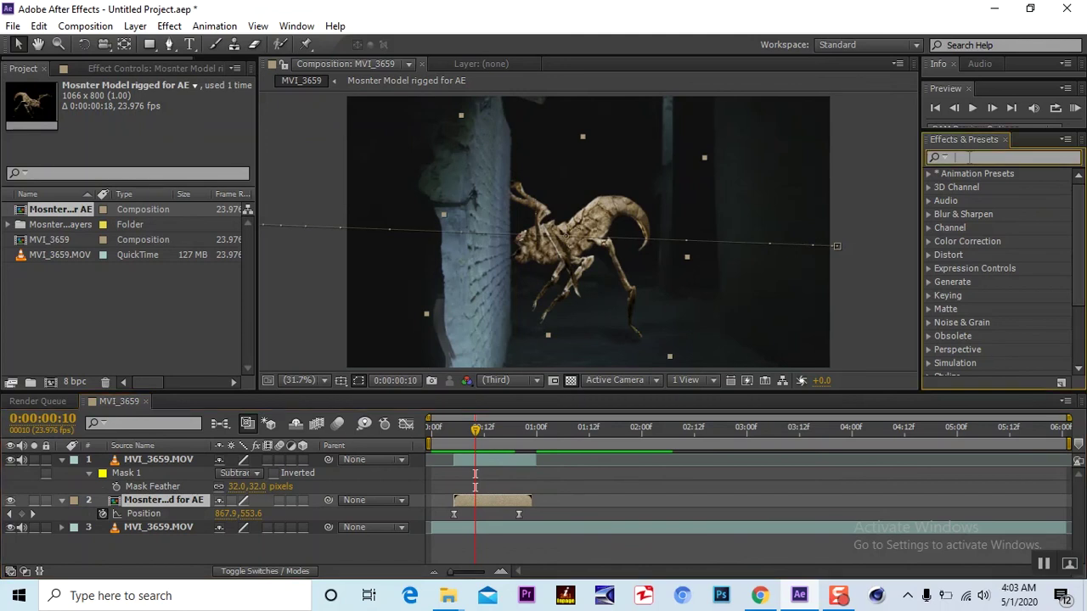
{"action": "type", "text": "tint"}
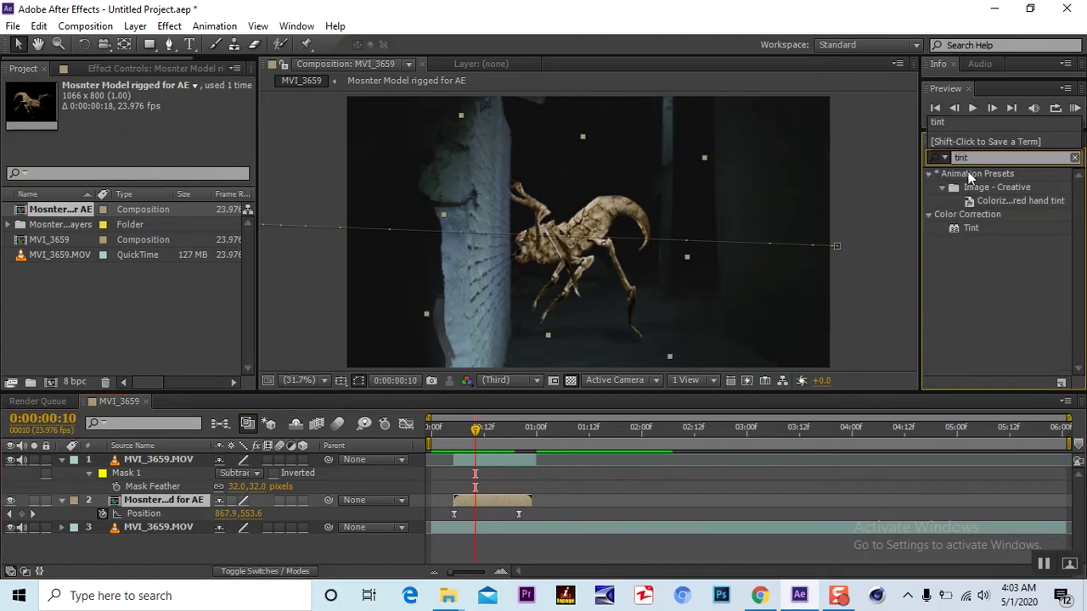
{"action": "left_click_drag", "start_coordinate": [970, 229], "coordinate": [486, 500]}
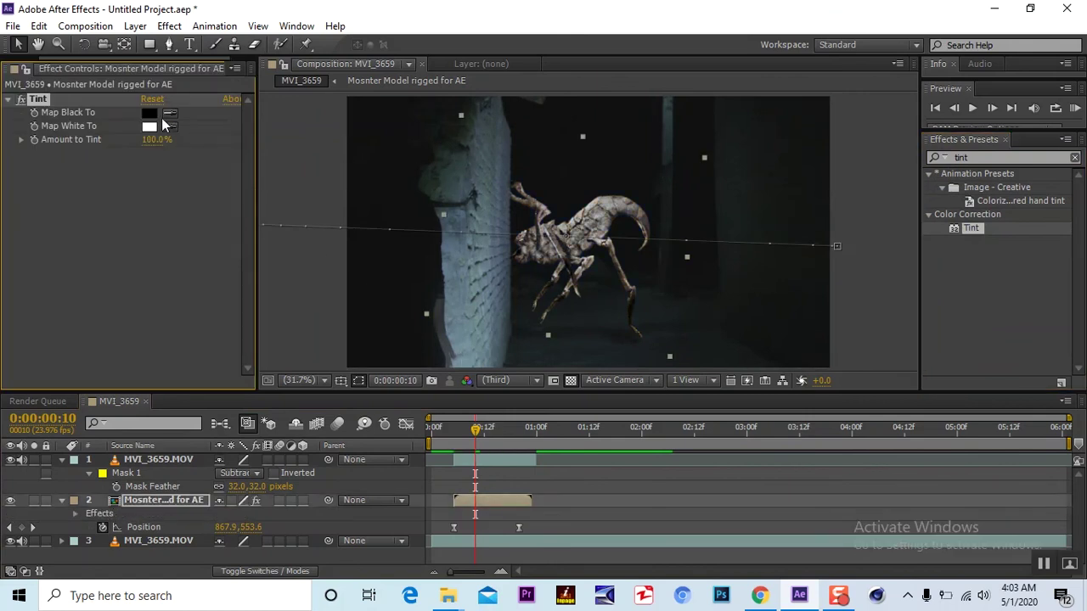
- Sample the Tint's Map White To colour from the lit wall and its Map Black To colour from the dark background pillar
{"action": "left_click", "coordinate": [150, 127]}
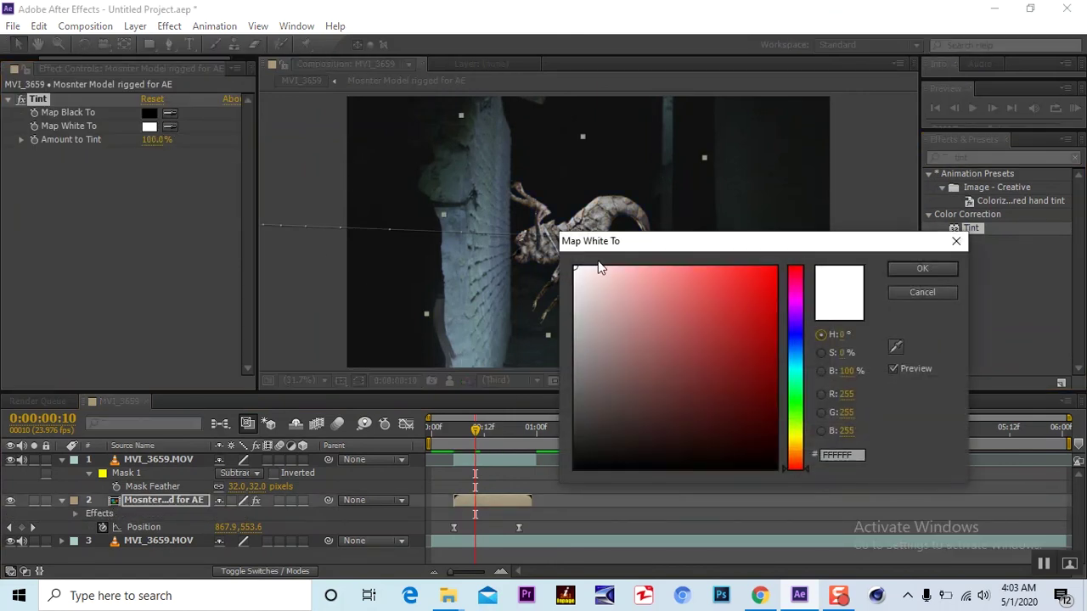
{"action": "left_click", "coordinate": [910, 293]}
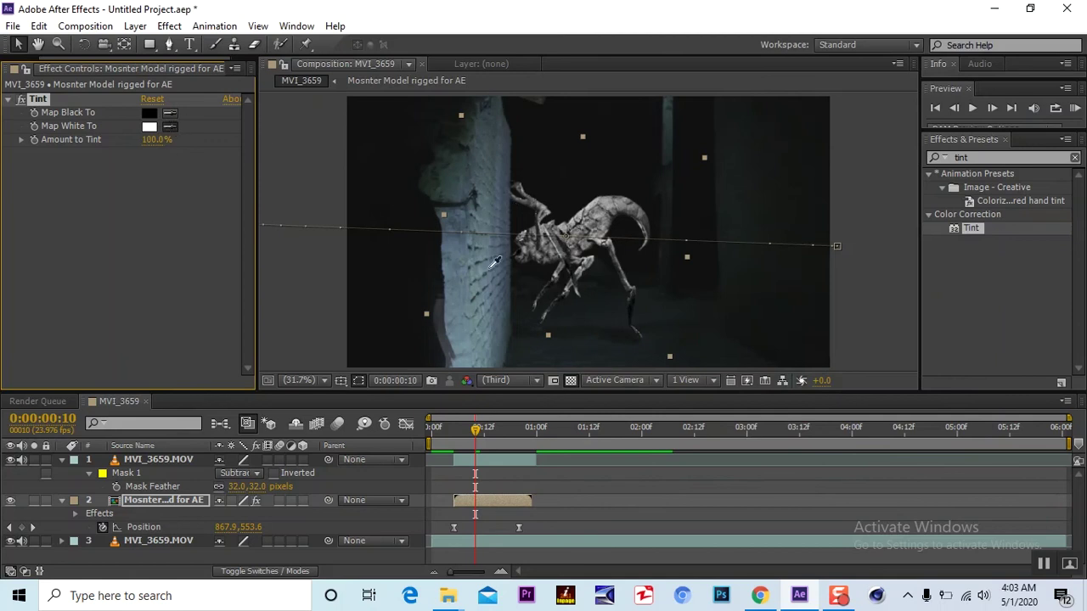
{"action": "left_click", "coordinate": [491, 267]}
{"action": "left_click", "coordinate": [170, 114]}
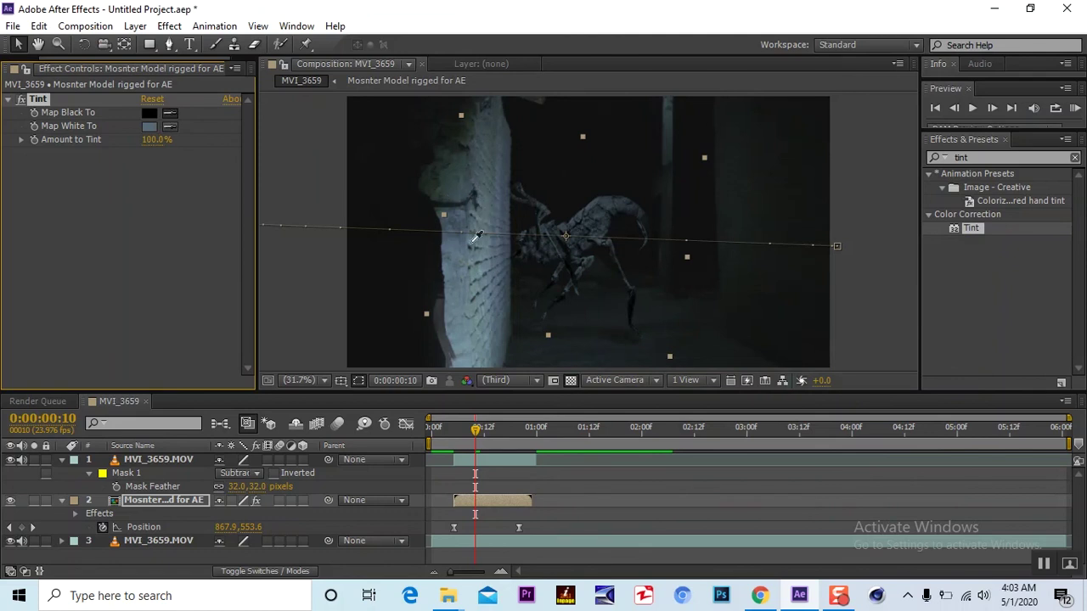
{"action": "left_click", "coordinate": [452, 247]}
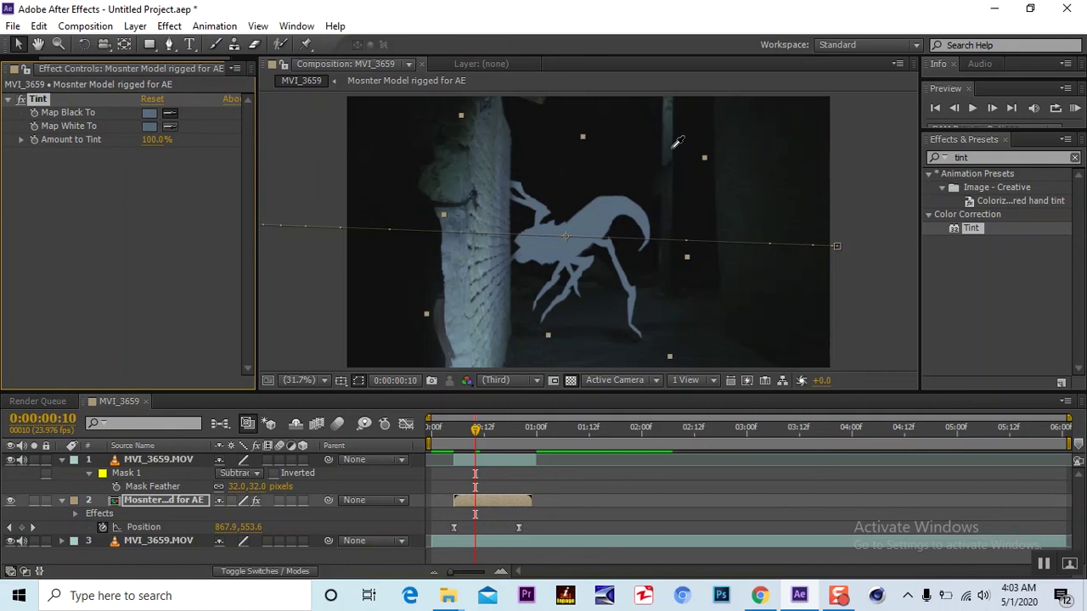
{"action": "left_click", "coordinate": [672, 146]}
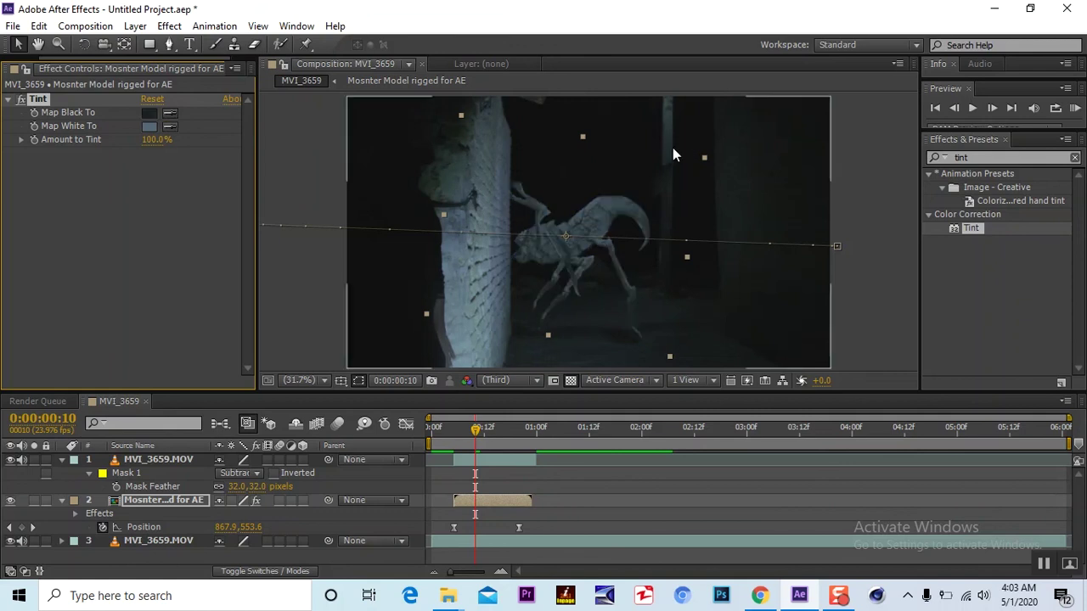
- Set the Tint's Amount to Tint to 67% and check the monster's look around frames 9 and 10
{"action": "left_click", "coordinate": [170, 271]}
{"action": "left_click_drag", "start_coordinate": [475, 437], "coordinate": [476, 433]}
{"action": "left_click", "coordinate": [156, 139]}
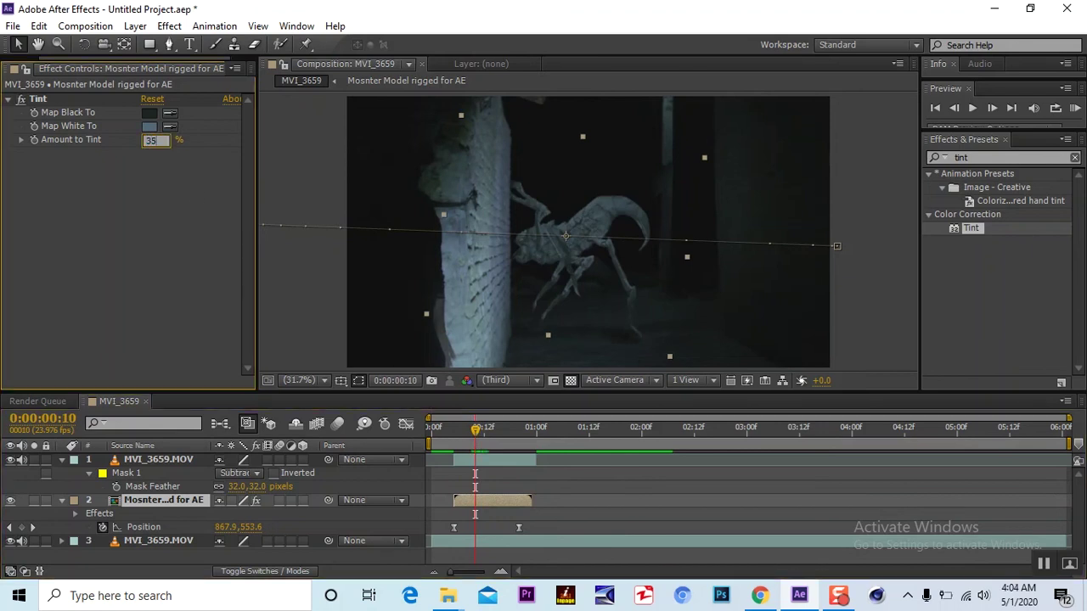
{"action": "left_click", "coordinate": [154, 197]}
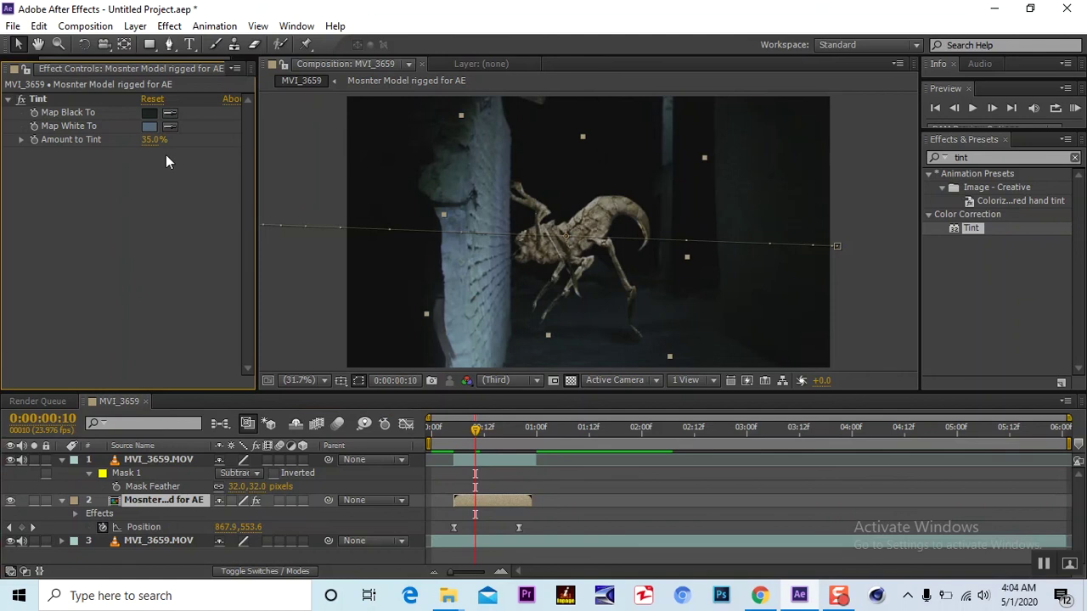
{"action": "left_click_drag", "start_coordinate": [146, 140], "coordinate": [168, 142]}
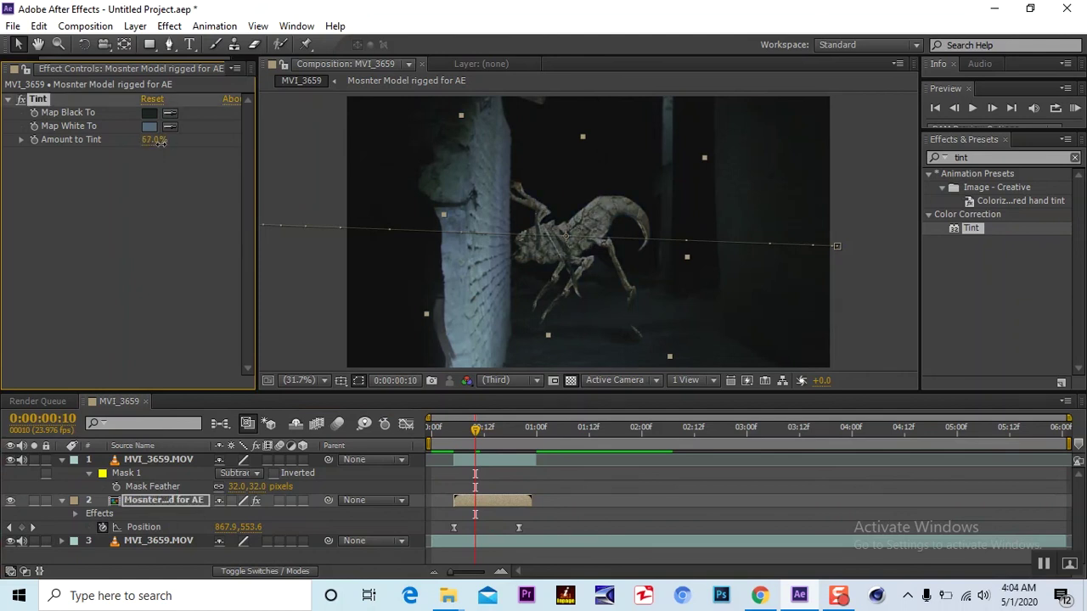
{"action": "left_click", "coordinate": [190, 246]}
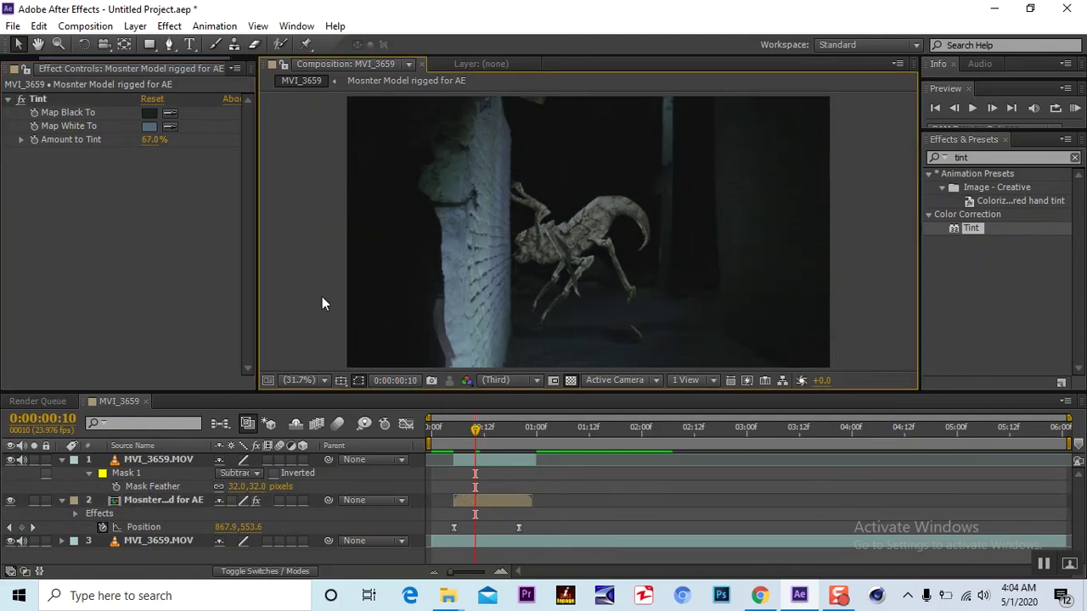
{"action": "scroll", "coordinate": [321, 296], "scroll_direction": "down", "scroll_amount": 2}
{"action": "scroll", "coordinate": [326, 303], "scroll_direction": "up", "scroll_amount": 2}
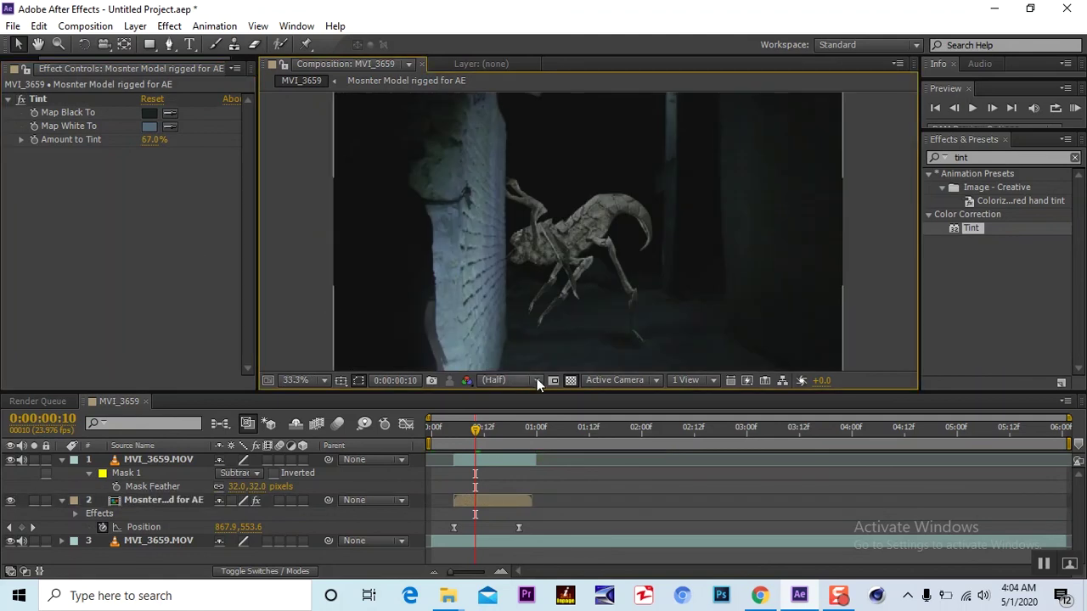
{"action": "mouse_move", "coordinate": [481, 430]}
{"action": "left_mouse_down"}
{"action": "mouse_move", "coordinate": [454, 439]}
{"action": "mouse_move", "coordinate": [469, 440]}
{"action": "left_mouse_up"}
{"action": "left_click", "coordinate": [484, 500]}
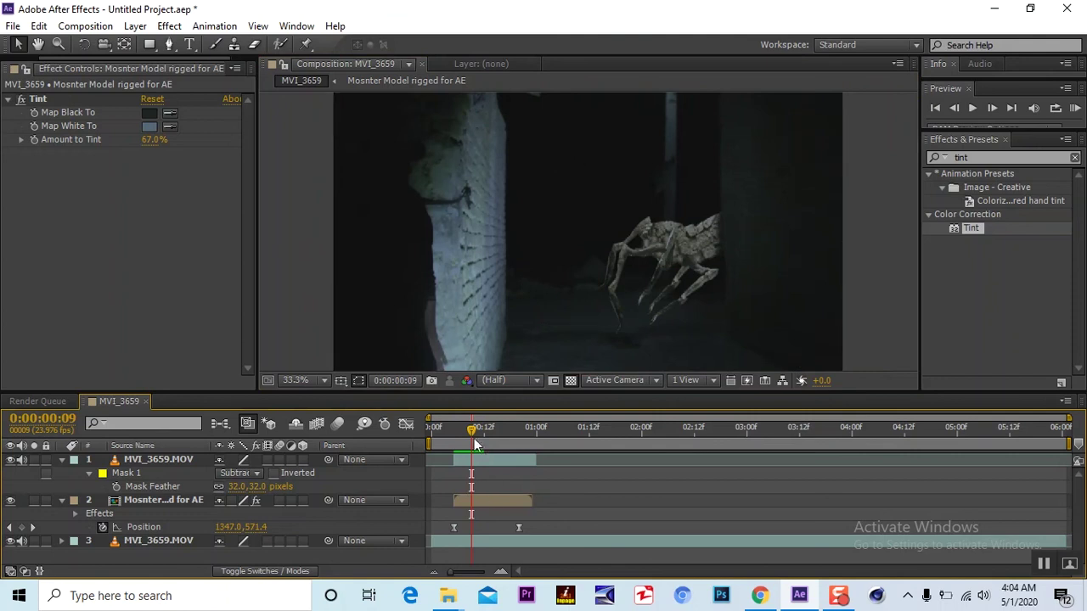
{"action": "left_click_drag", "start_coordinate": [475, 430], "coordinate": [475, 433]}
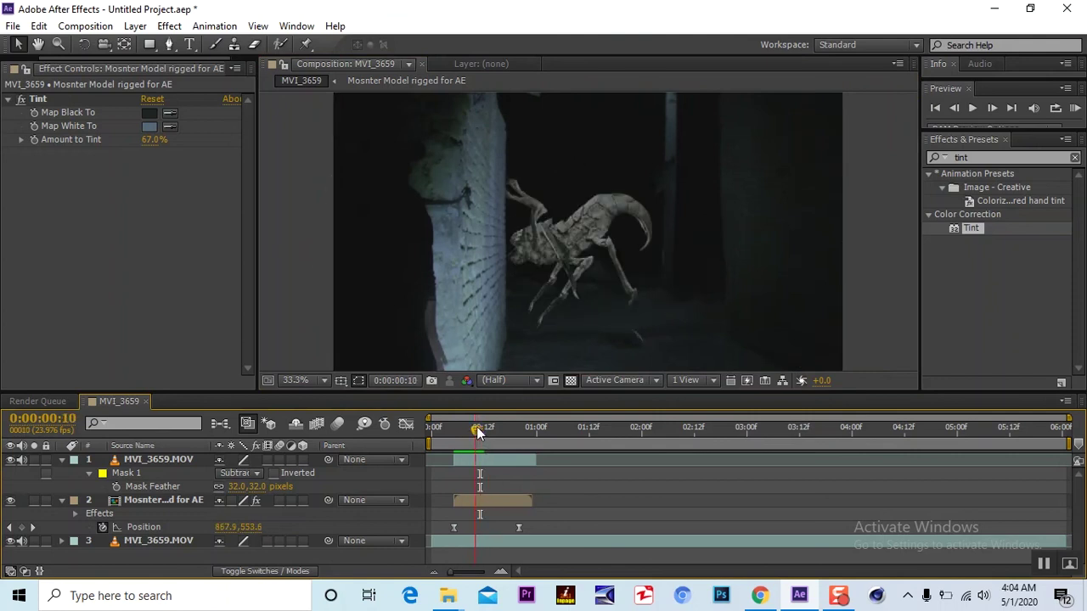
- Duplicate the tinted monster layer and rename the upper copy as shadow
{"action": "left_click", "coordinate": [479, 501]}
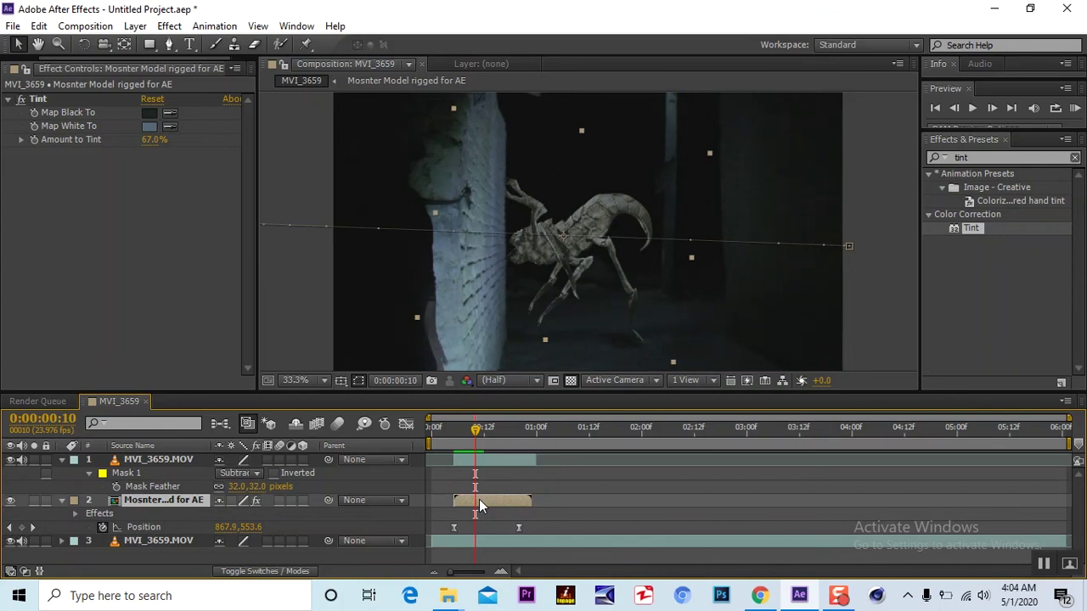
{"action": "key", "text": "ctrl+d"}
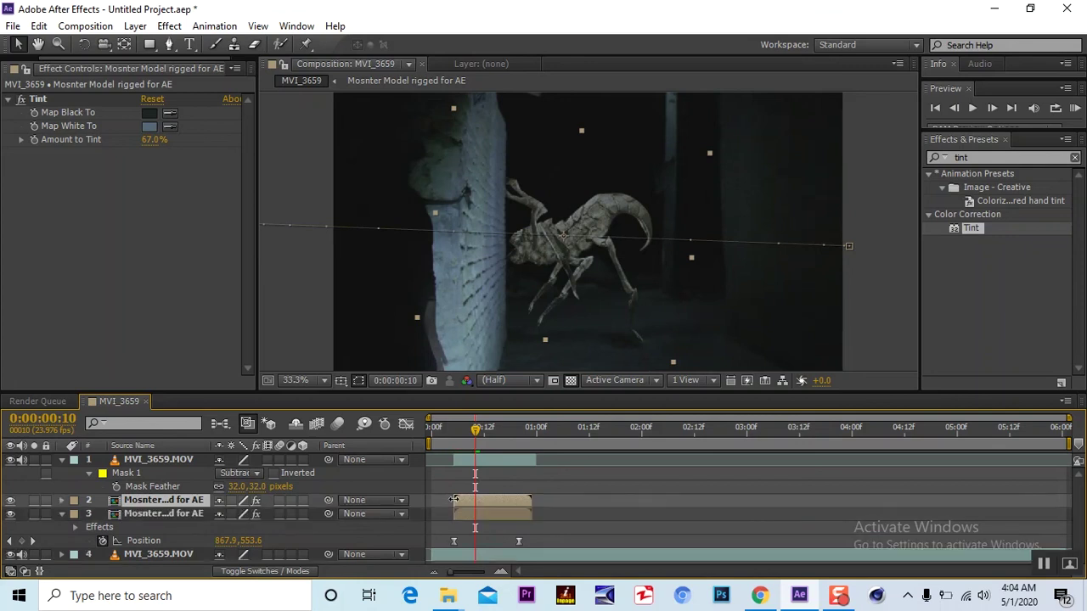
{"action": "double_click", "coordinate": [194, 500]}
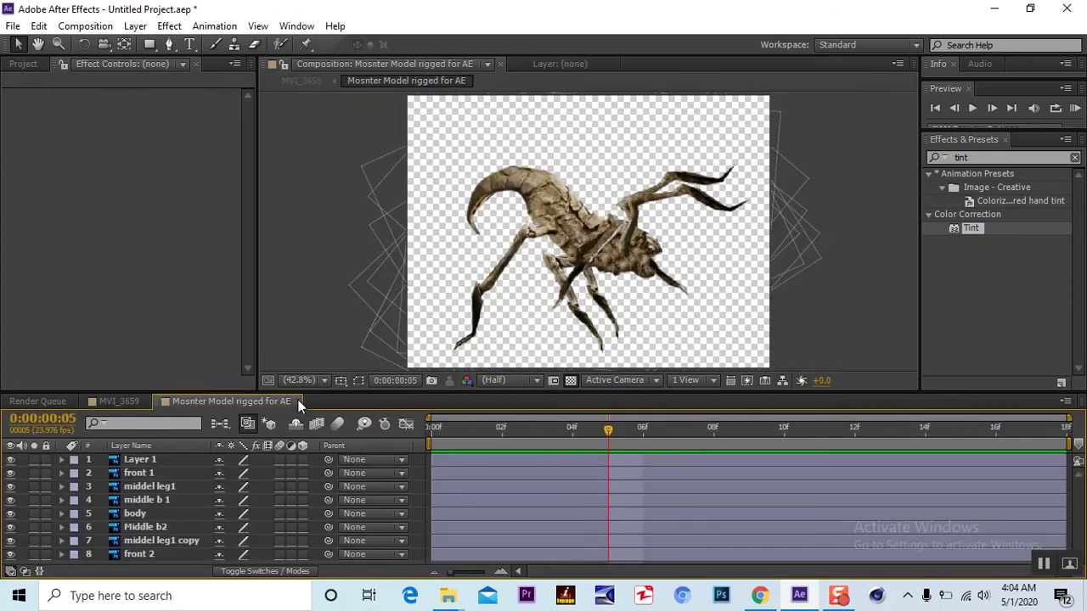
{"action": "left_click", "coordinate": [298, 401]}
{"action": "key", "text": "Return"}
{"action": "type", "text": "shadow"}
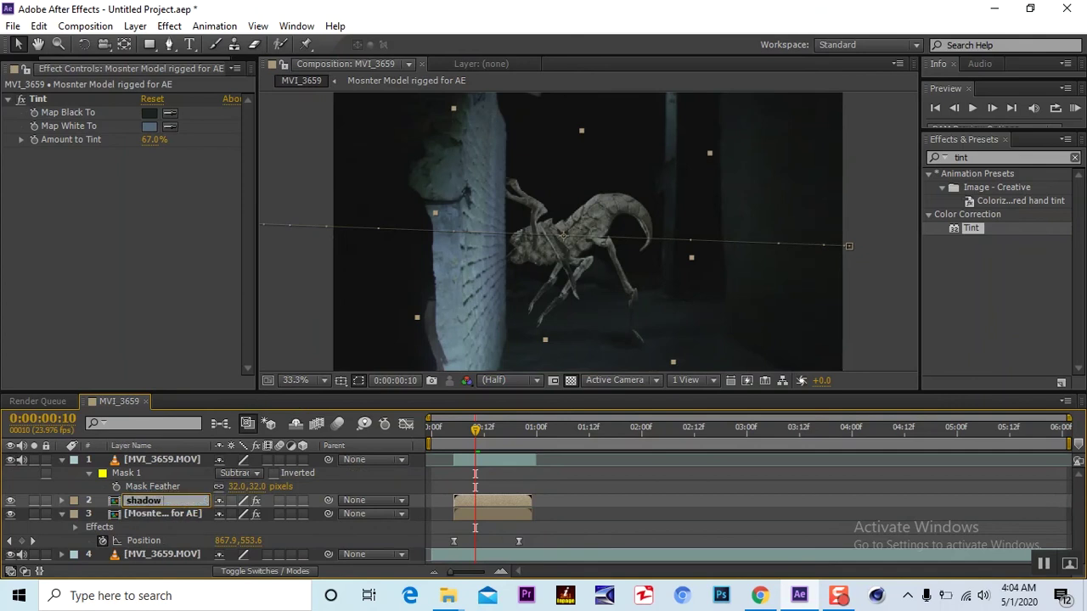
{"action": "left_click", "coordinate": [173, 514]}
{"action": "left_click", "coordinate": [164, 500]}
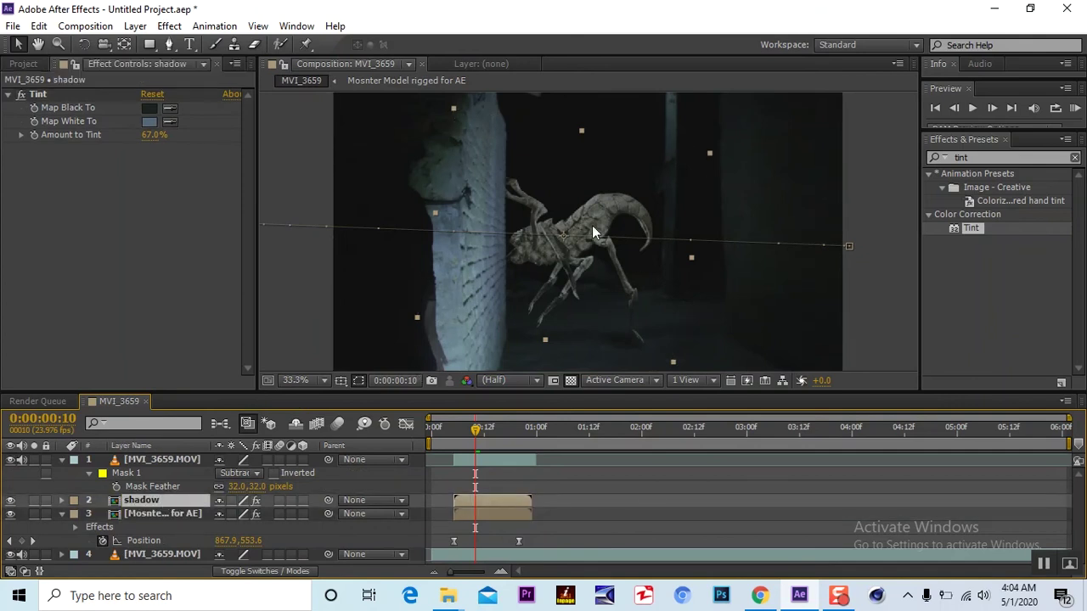
{"action": "left_click", "coordinate": [124, 44]}
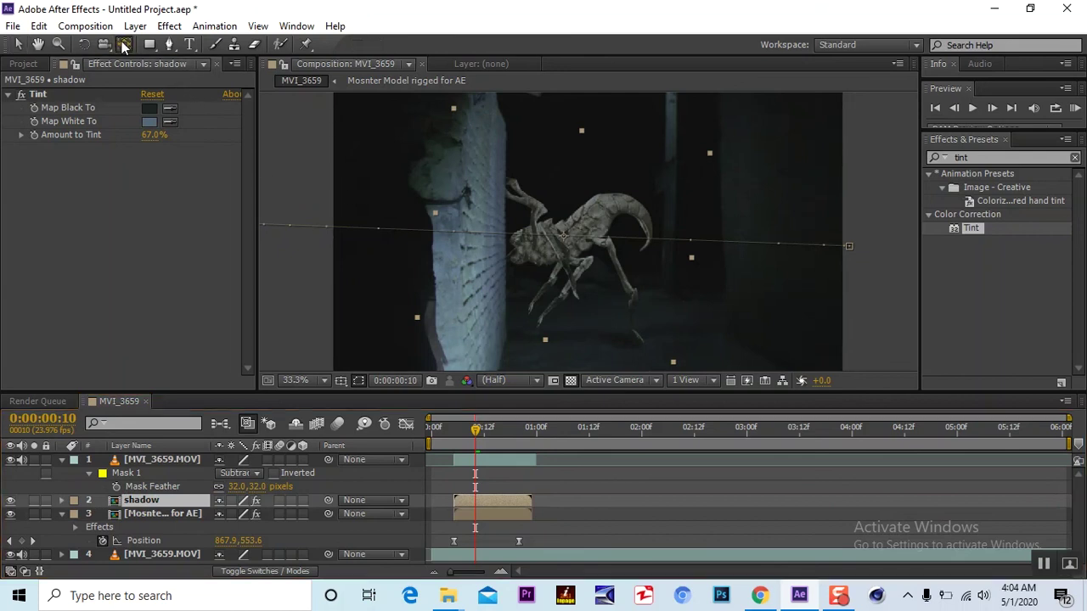
{"action": "left_click_drag", "start_coordinate": [553, 234], "coordinate": [550, 321]}
{"action": "key", "text": "ctrl+z"}
{"action": "left_click", "coordinate": [17, 44]}
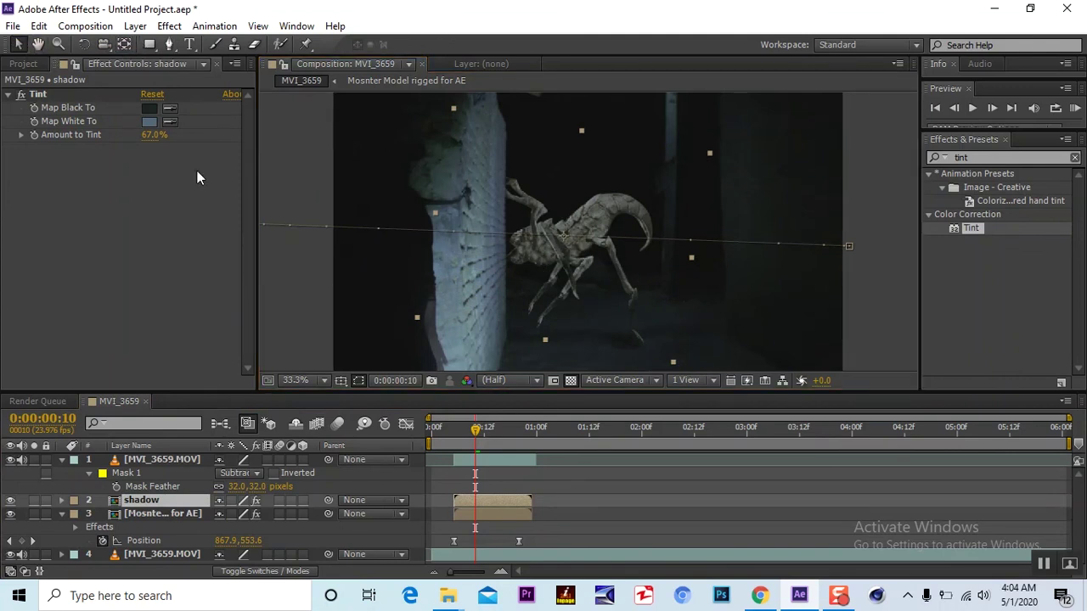
- Flip and flatten the shadow layer onto the floor beneath the monster, and lower both motion path end points to level the path
{"action": "left_click_drag", "start_coordinate": [584, 130], "coordinate": [582, 328]}
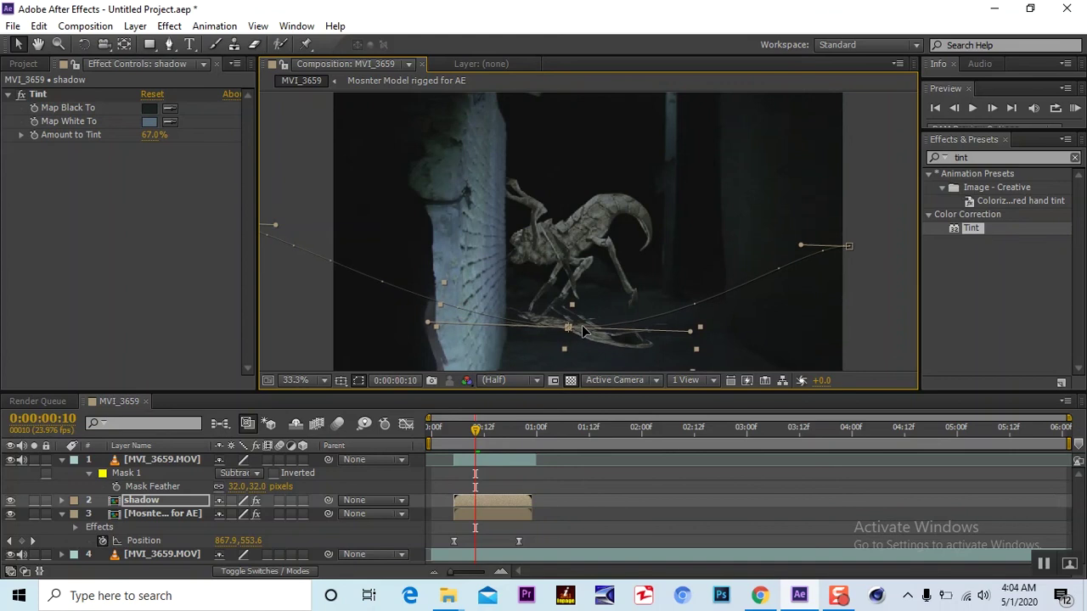
{"action": "left_click_drag", "start_coordinate": [849, 247], "coordinate": [868, 326]}
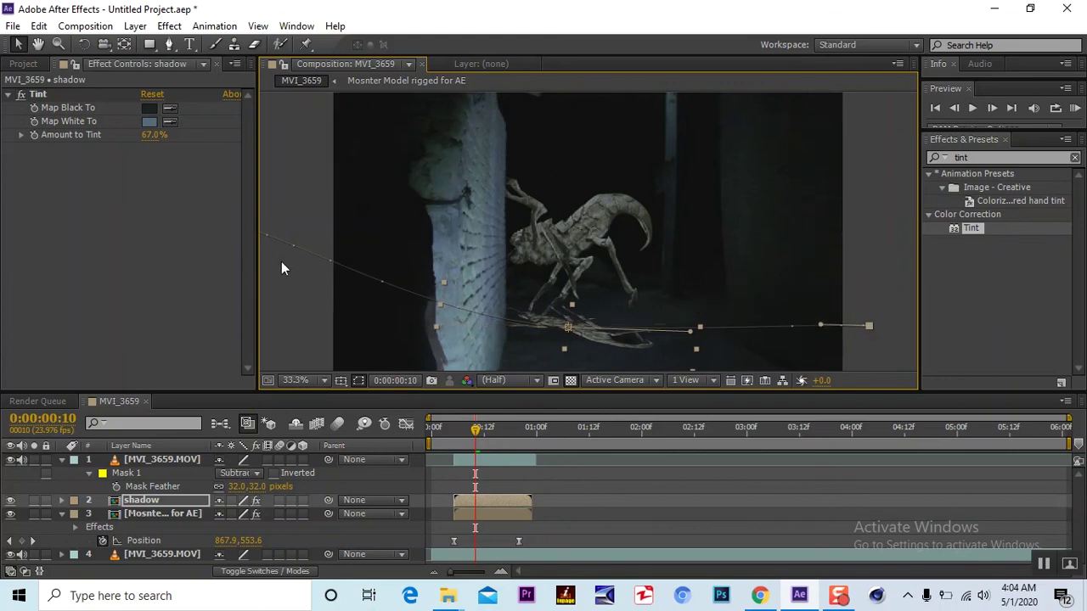
{"action": "scroll", "coordinate": [308, 269], "scroll_direction": "down", "scroll_amount": 2}
{"action": "left_click_drag", "start_coordinate": [404, 228], "coordinate": [379, 280]}
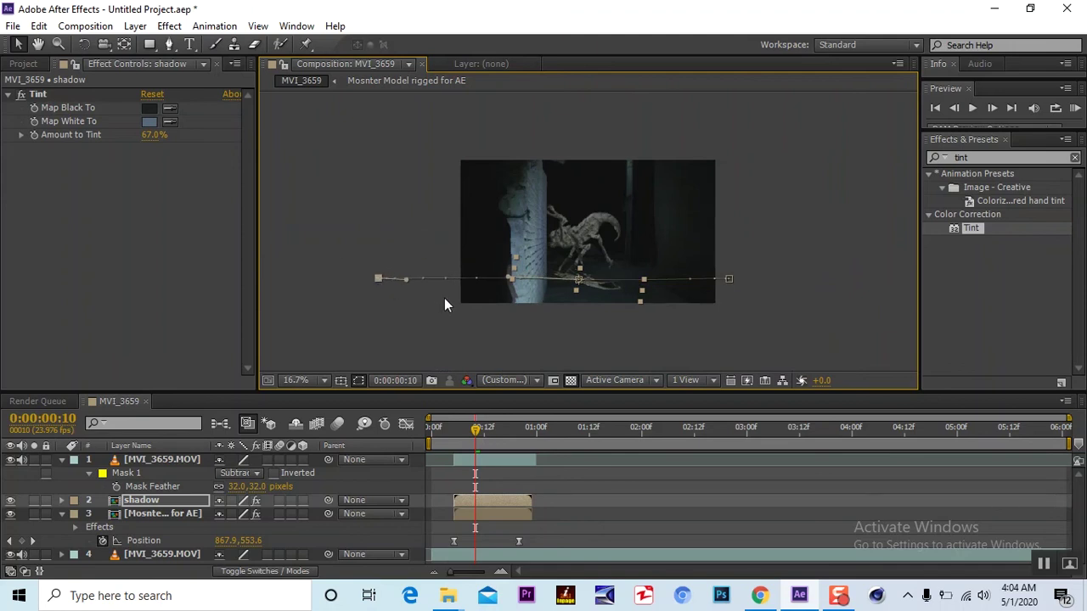
{"action": "key", "text": "period"}
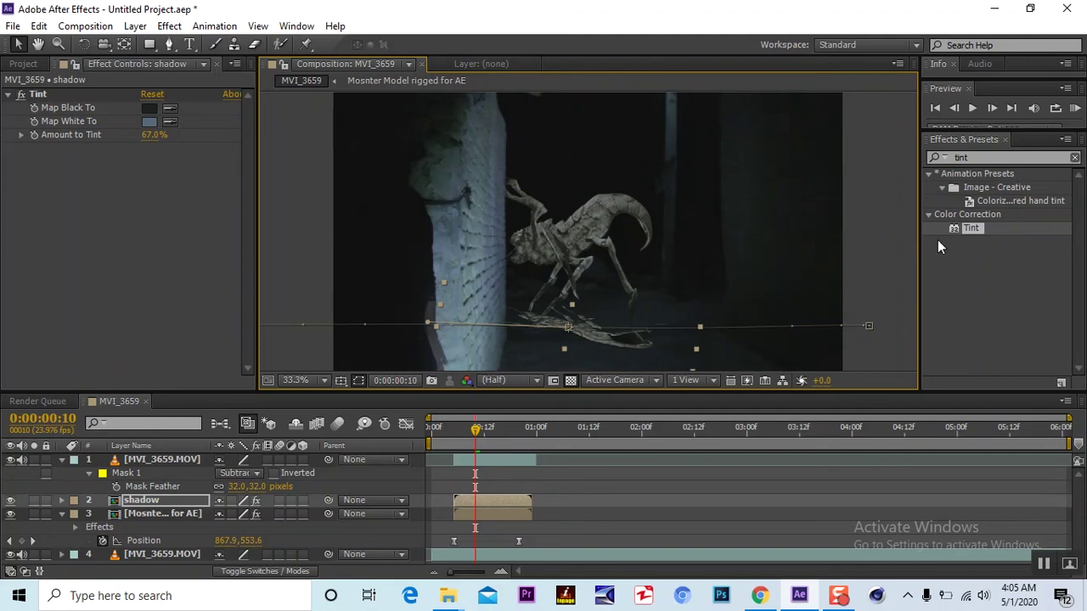
- Apply the Fill effect to the shadow layer with the near-black colour 111010
{"action": "left_click_drag", "start_coordinate": [978, 157], "coordinate": [916, 162]}
{"action": "type", "text": "fill"}
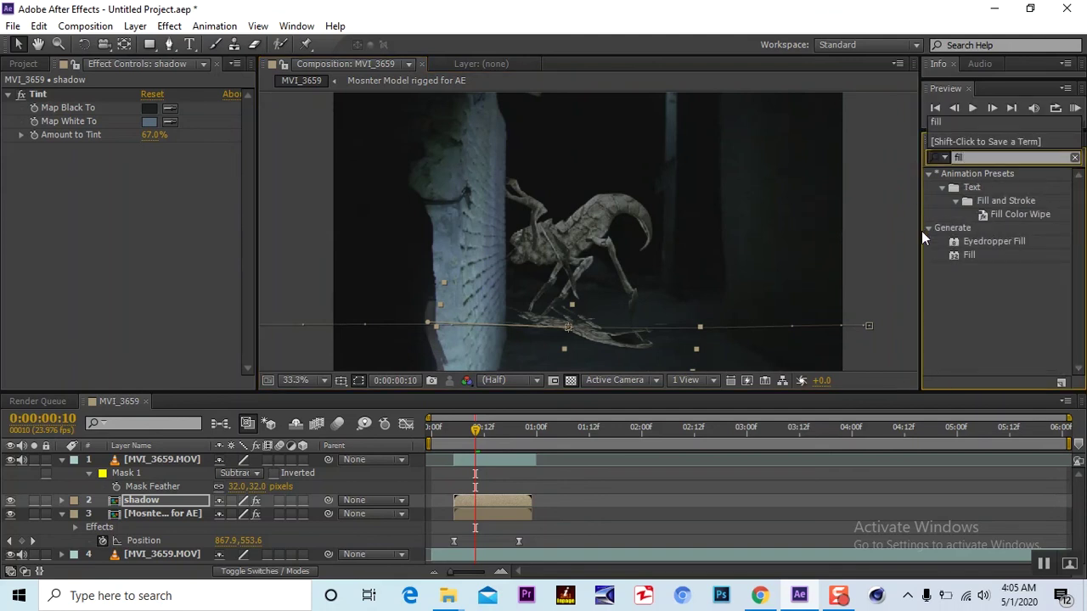
{"action": "left_click_drag", "start_coordinate": [968, 255], "coordinate": [188, 499]}
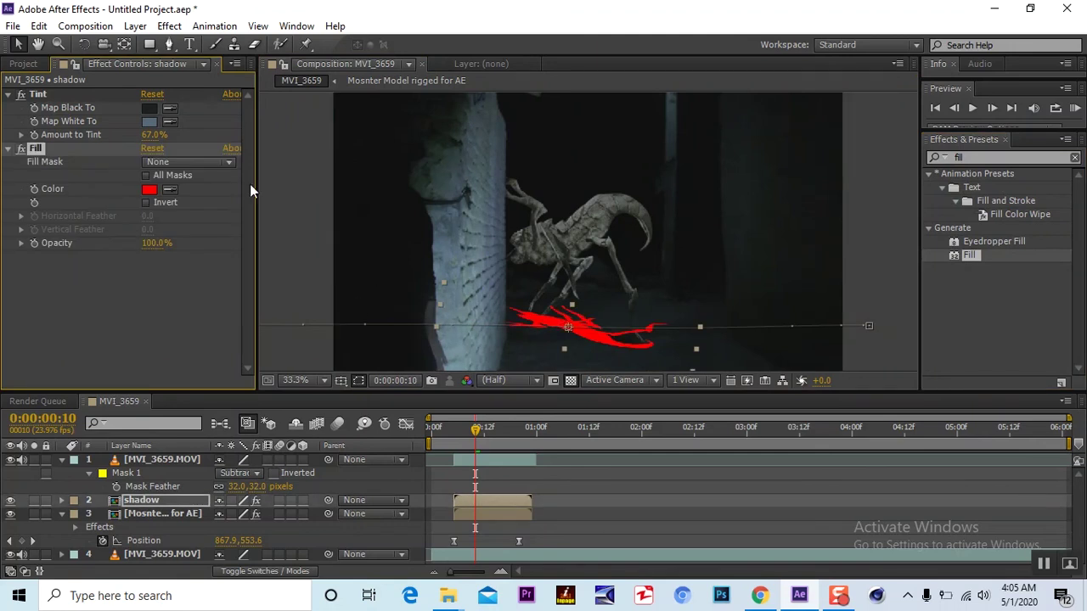
{"action": "left_click", "coordinate": [148, 190]}
{"action": "left_click_drag", "start_coordinate": [577, 430], "coordinate": [583, 455]}
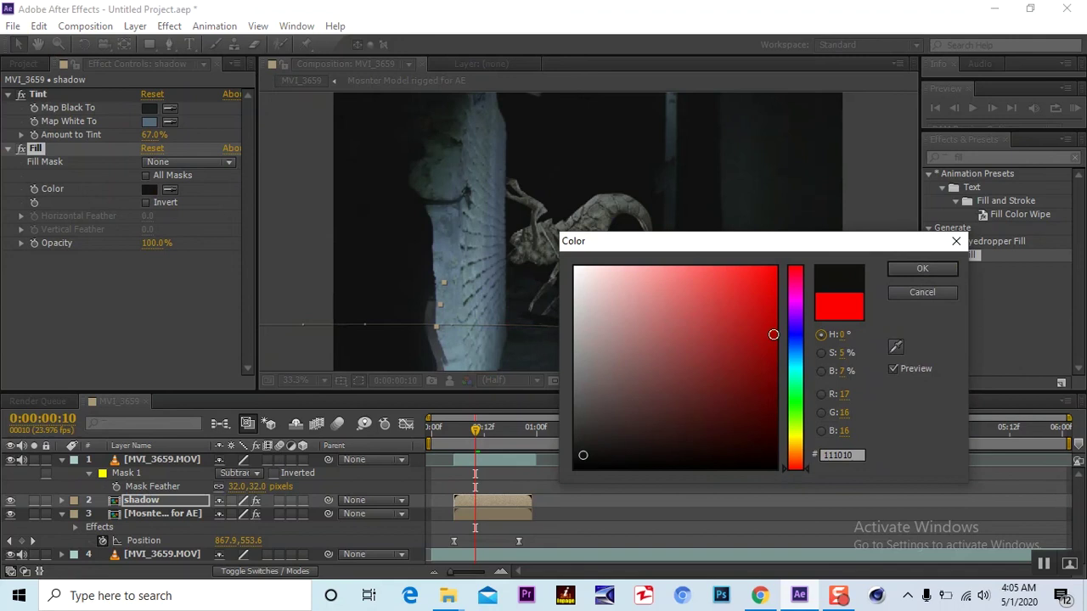
{"action": "left_click", "coordinate": [920, 269]}
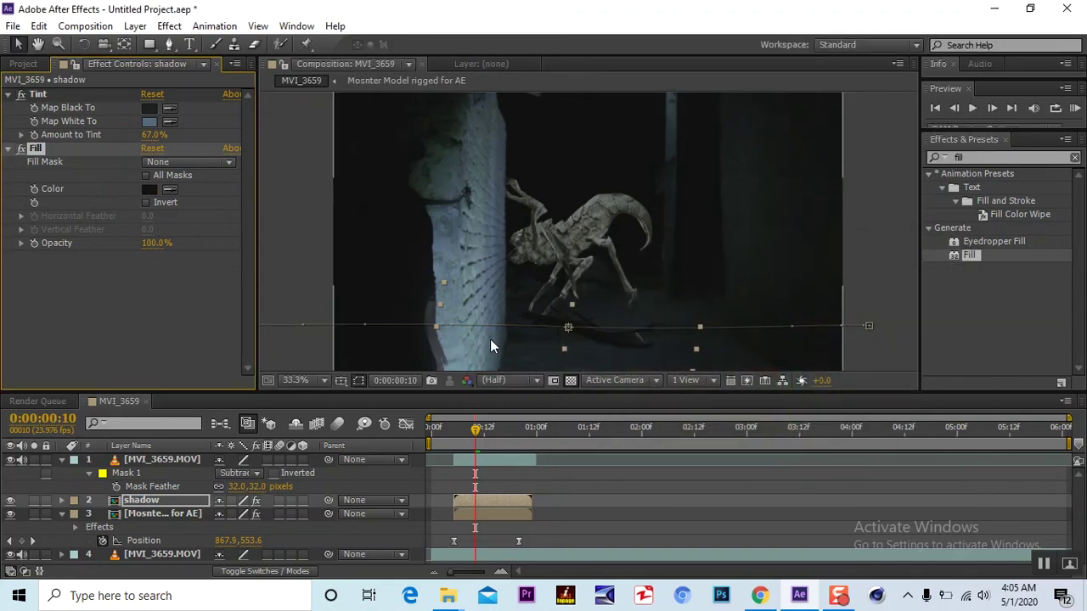
- Draw a closed Pen tool mask on the shadow layer around the upper part of the shadow, below the monster's legs
{"action": "left_click", "coordinate": [162, 47]}
{"action": "left_click", "coordinate": [508, 314]}
{"action": "left_click", "coordinate": [537, 319]}
{"action": "left_click", "coordinate": [587, 322]}
{"action": "left_click", "coordinate": [631, 327]}
{"action": "left_click", "coordinate": [648, 333]}
{"action": "left_click", "coordinate": [675, 323]}
{"action": "left_click", "coordinate": [526, 291]}
{"action": "key", "text": "Return"}
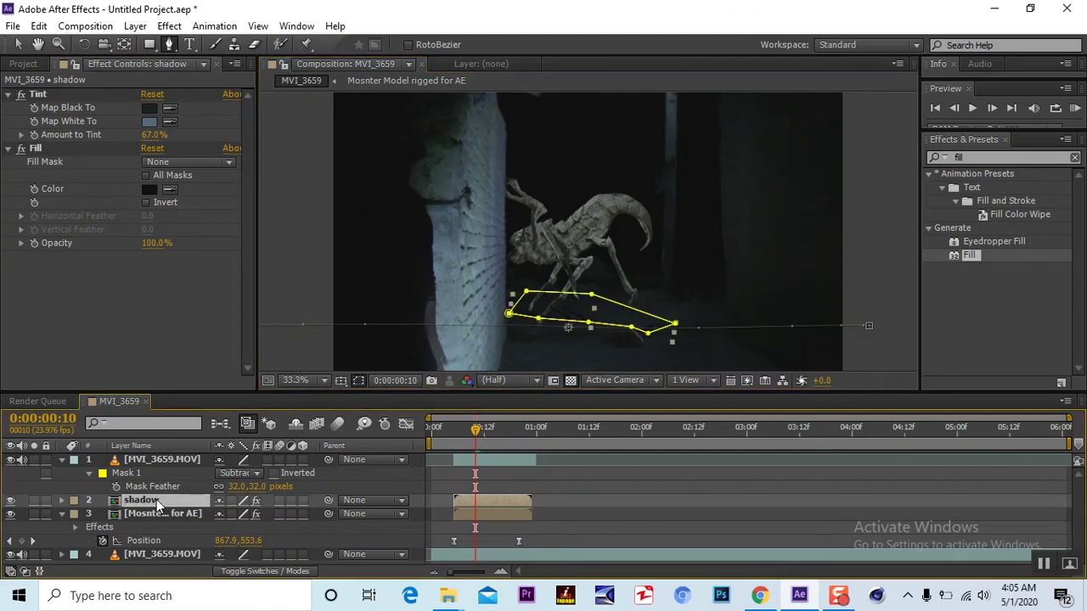
- Set the shadow layer's Mask 1 to Subtract with a mask feather of 88 pixels
{"action": "key", "text": "m"}
{"action": "left_click", "coordinate": [237, 514]}
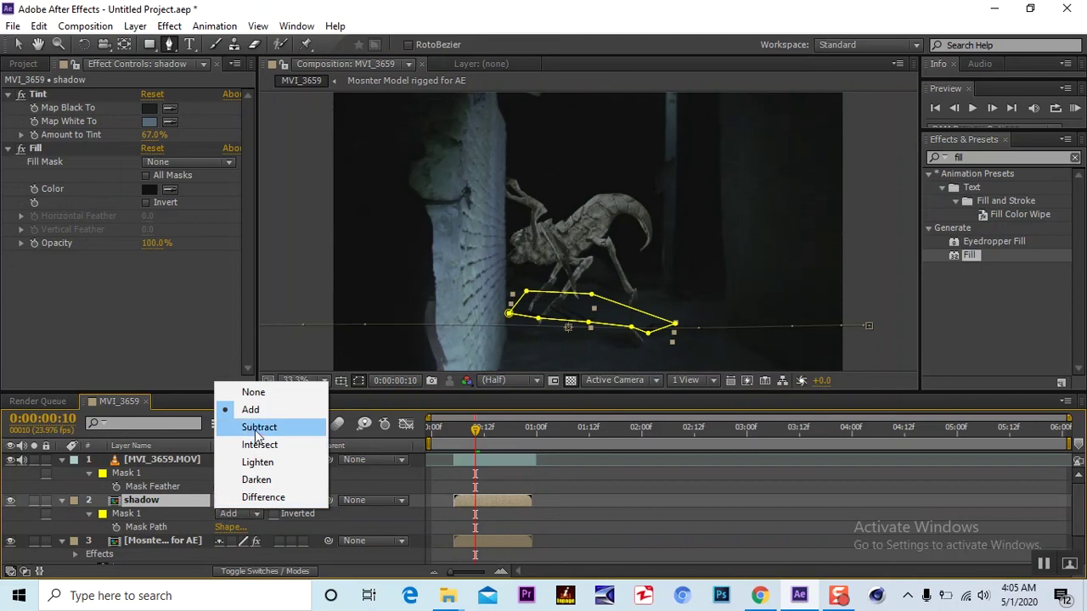
{"action": "left_click", "coordinate": [255, 428]}
{"action": "key", "text": "f"}
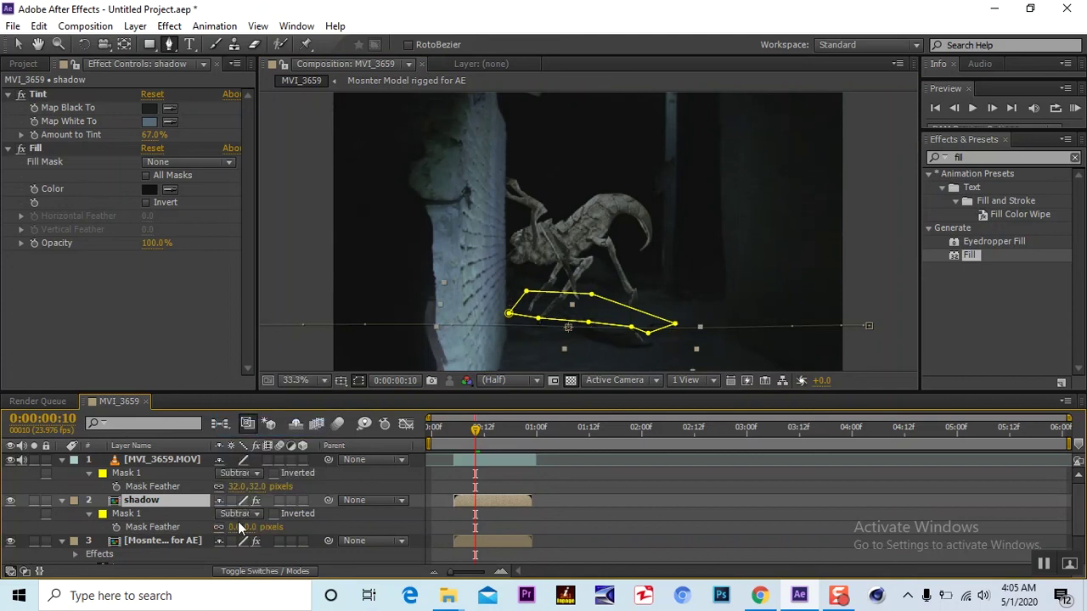
{"action": "left_click_drag", "start_coordinate": [239, 525], "coordinate": [270, 527]}
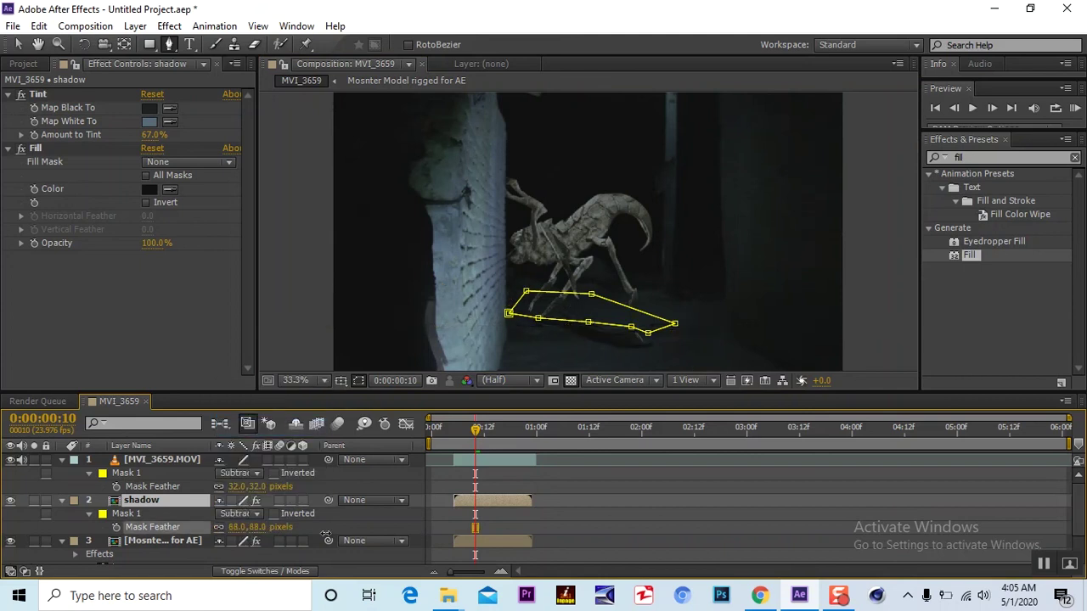
{"action": "key", "text": "v"}
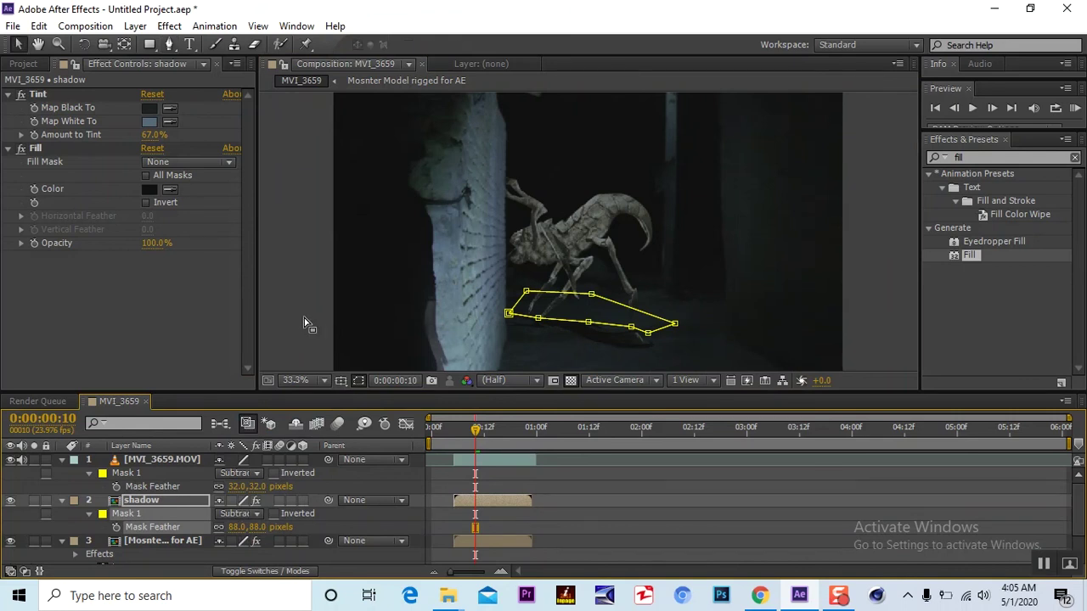
- Reduce the mask feather of the shadow layer's Mask 1 to 52 pixels and deselect the layer to check the softened edge
{"action": "left_click", "coordinate": [326, 344]}
{"action": "left_click", "coordinate": [291, 286]}
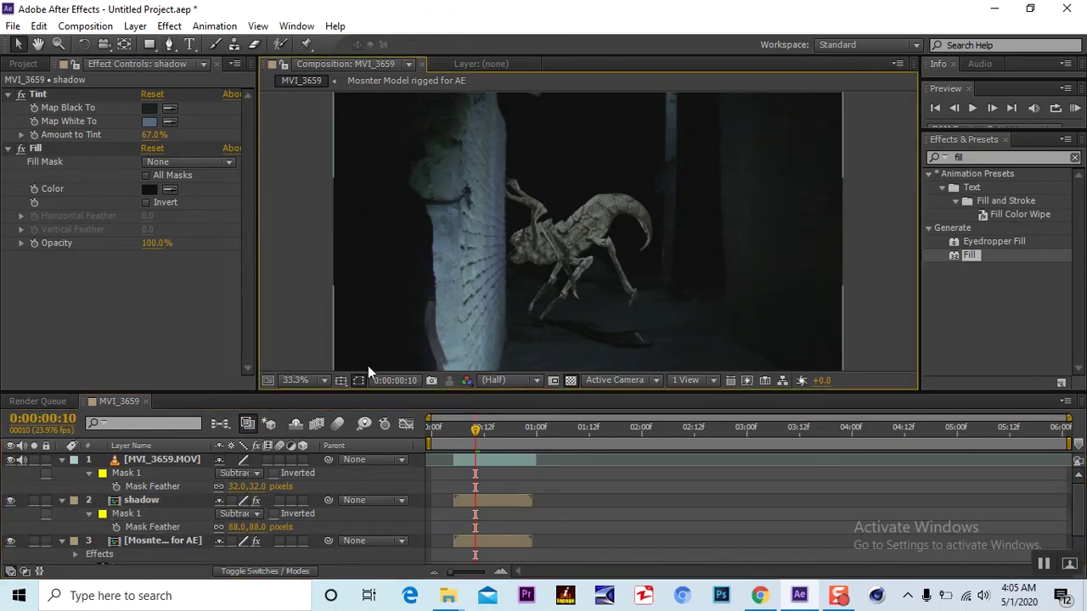
{"action": "left_click_drag", "start_coordinate": [255, 527], "coordinate": [225, 530]}
{"action": "left_click", "coordinate": [288, 332]}
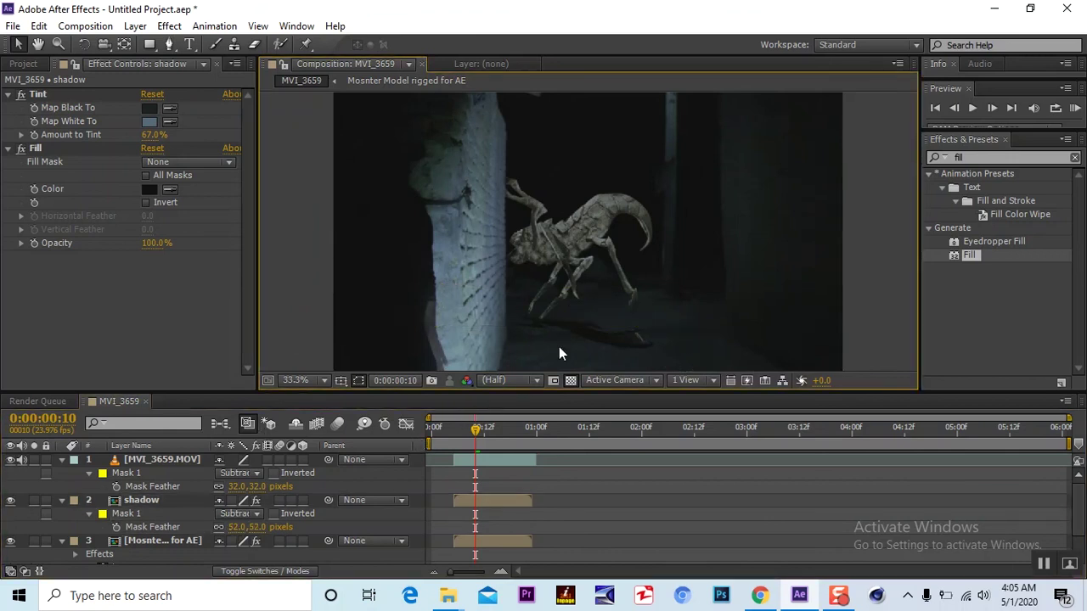
- Lower the shadow layer's opacity to 60%
{"action": "left_click", "coordinate": [148, 502]}
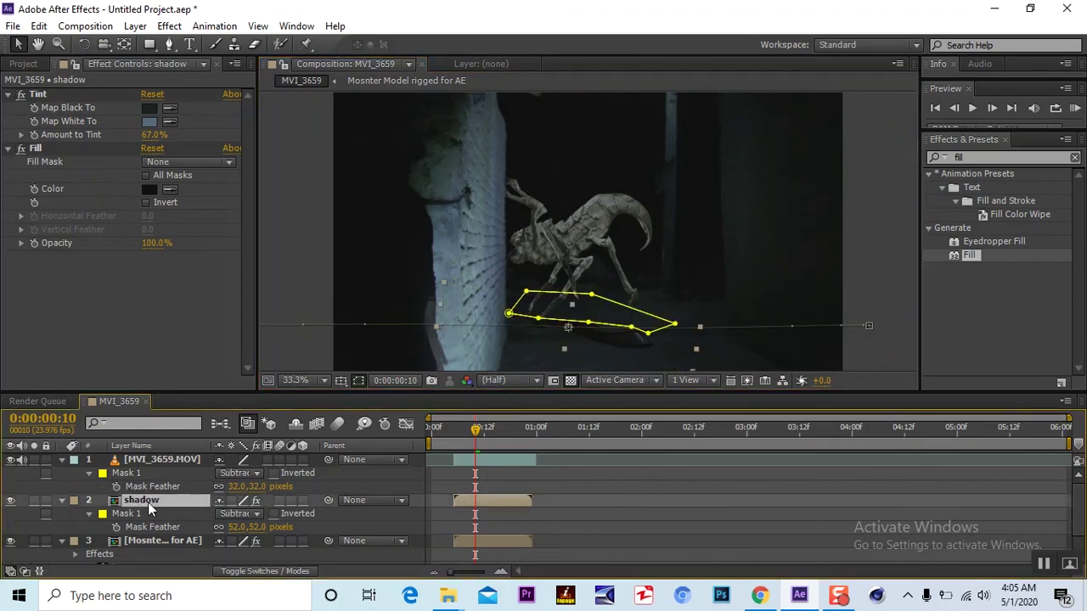
{"action": "key", "text": "t"}
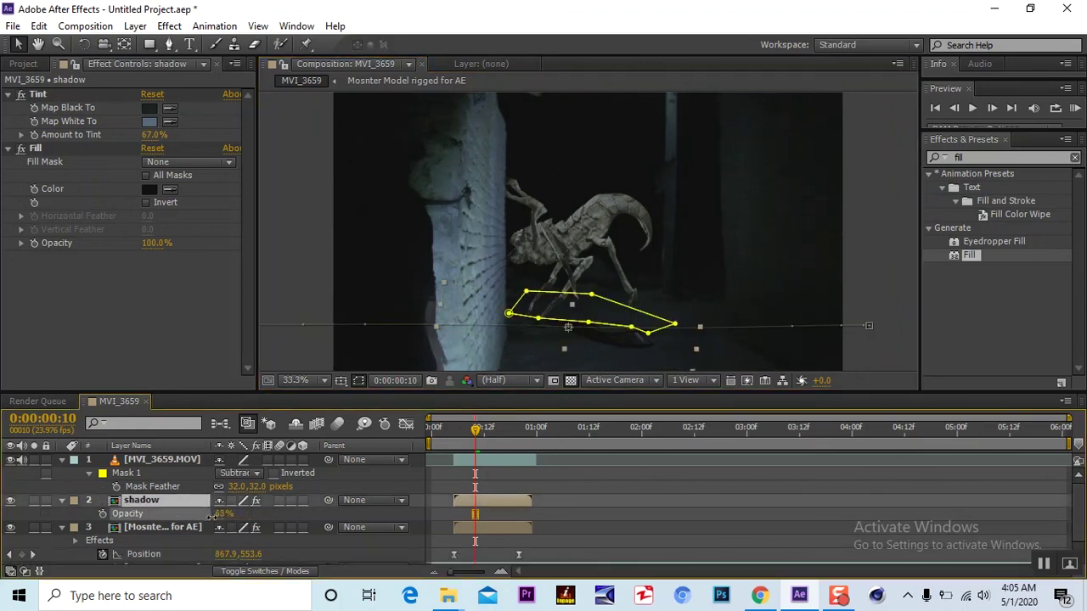
{"action": "left_click", "coordinate": [299, 303]}
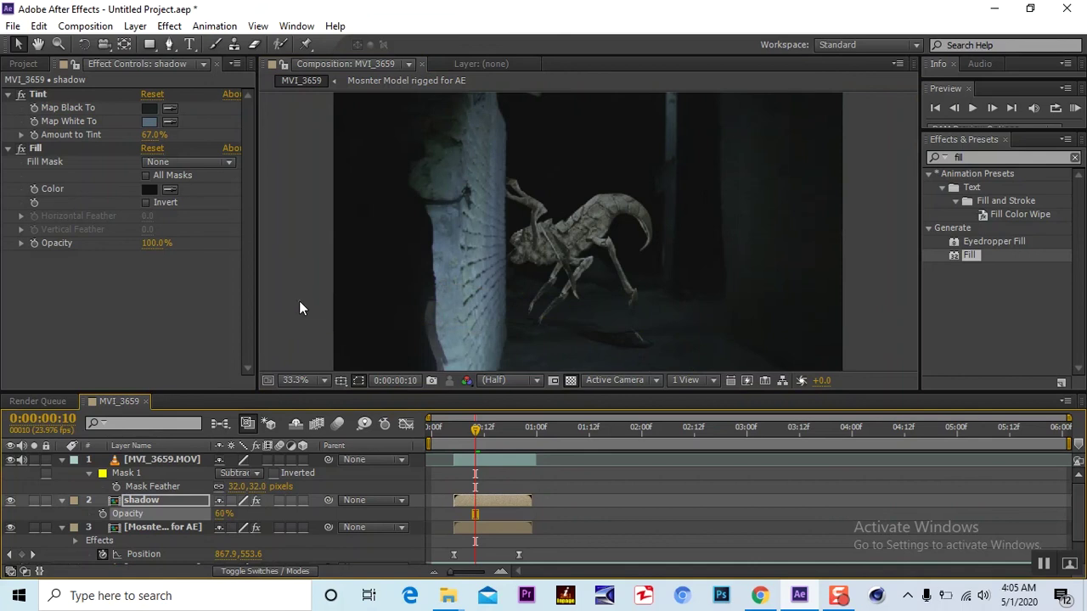
- Turn on motion blur for the shadow layer and enable motion blur for the whole composition
{"action": "left_click", "coordinate": [153, 501]}
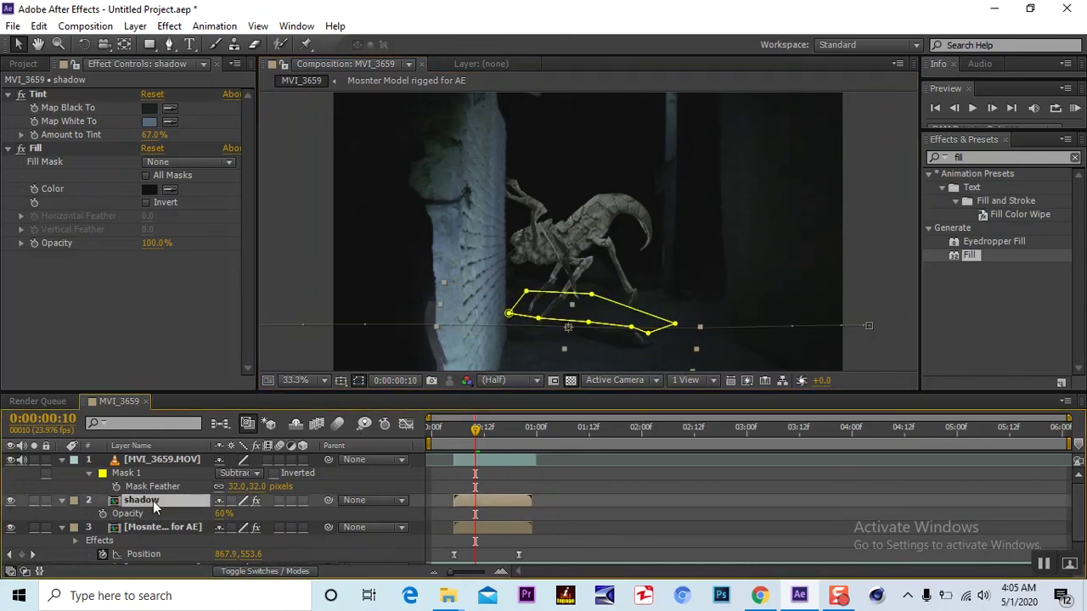
{"action": "left_click", "coordinate": [337, 425]}
{"action": "mouse_move", "coordinate": [476, 434]}
{"action": "left_mouse_down"}
{"action": "mouse_move", "coordinate": [458, 436]}
{"action": "mouse_move", "coordinate": [475, 437]}
{"action": "left_mouse_up"}
{"action": "left_click", "coordinate": [302, 268]}
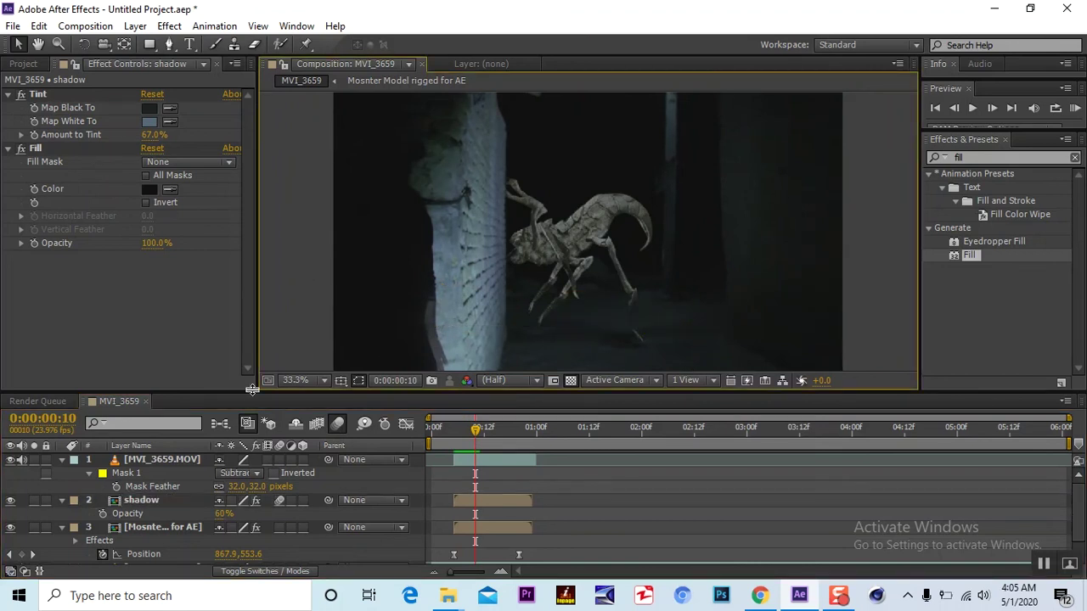
- Set the shadow layer's opacity to 100% and deselect it to check the blurred shadow on the floor
{"action": "left_click", "coordinate": [165, 502]}
{"action": "left_click_drag", "start_coordinate": [219, 515], "coordinate": [335, 522]}
{"action": "left_click", "coordinate": [204, 329]}
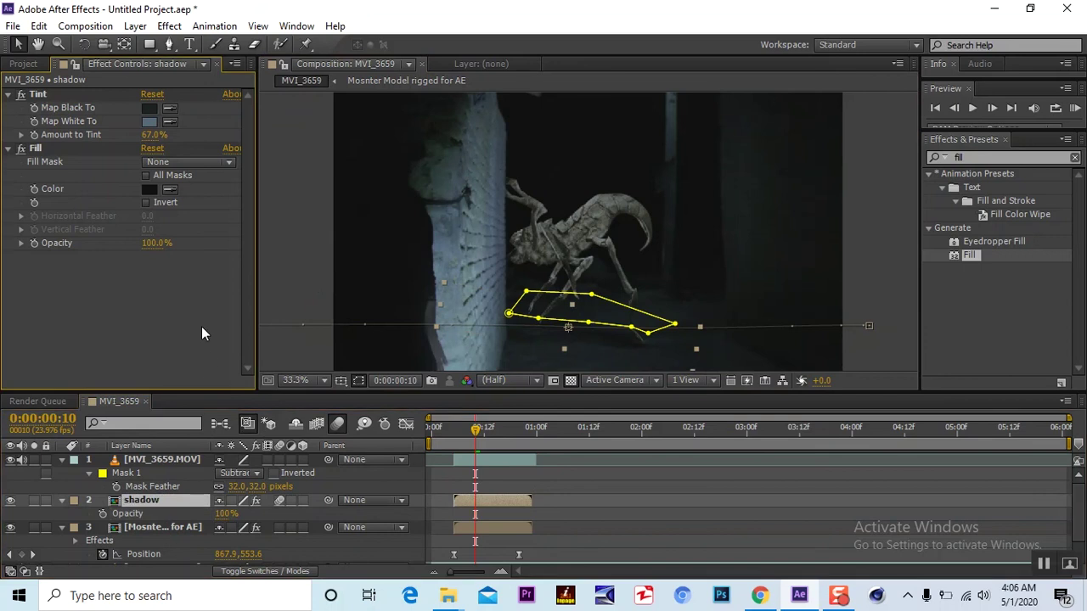
{"action": "left_click", "coordinate": [312, 348]}
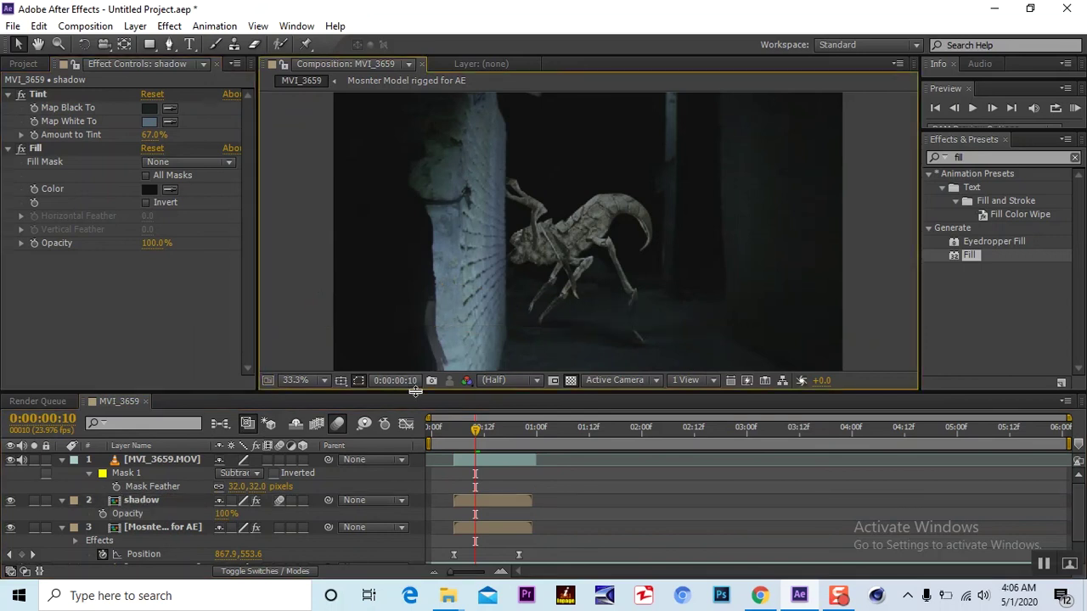
- Shorten the work area to end just before the 01:12f mark and preview the monster's run
{"action": "mouse_move", "coordinate": [475, 433]}
{"action": "left_mouse_down"}
{"action": "mouse_move", "coordinate": [468, 425]}
{"action": "mouse_move", "coordinate": [487, 432]}
{"action": "left_mouse_up"}
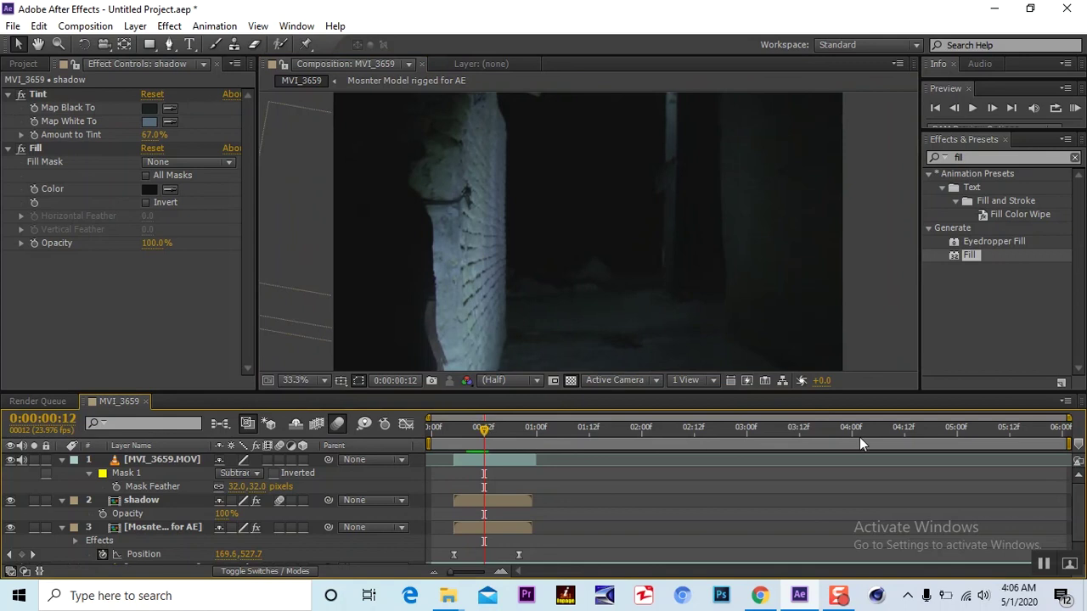
{"action": "left_click_drag", "start_coordinate": [1069, 442], "coordinate": [581, 440]}
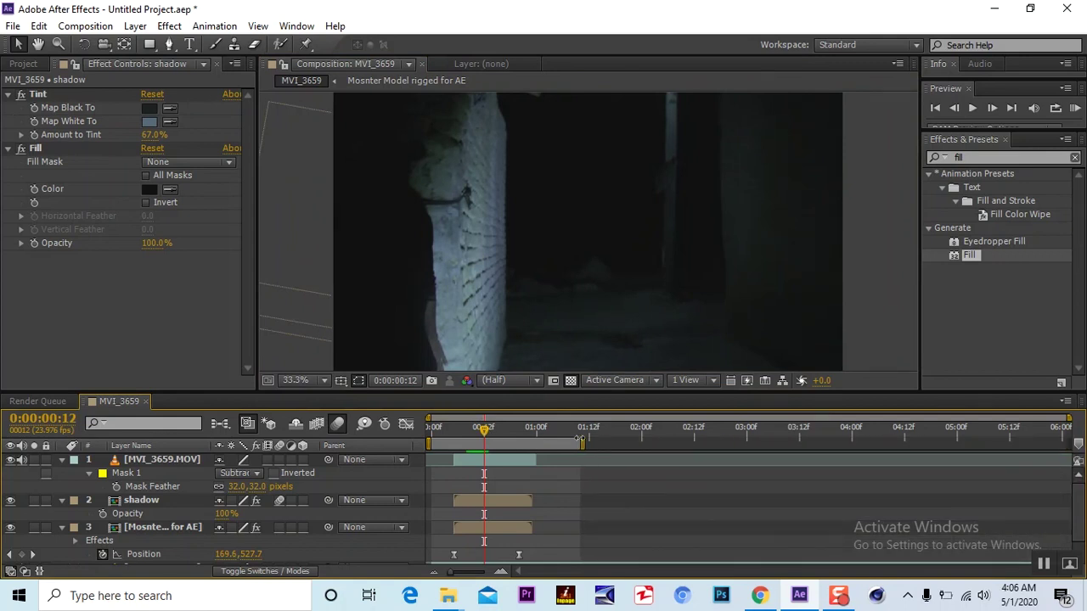
{"action": "key", "text": "space"}
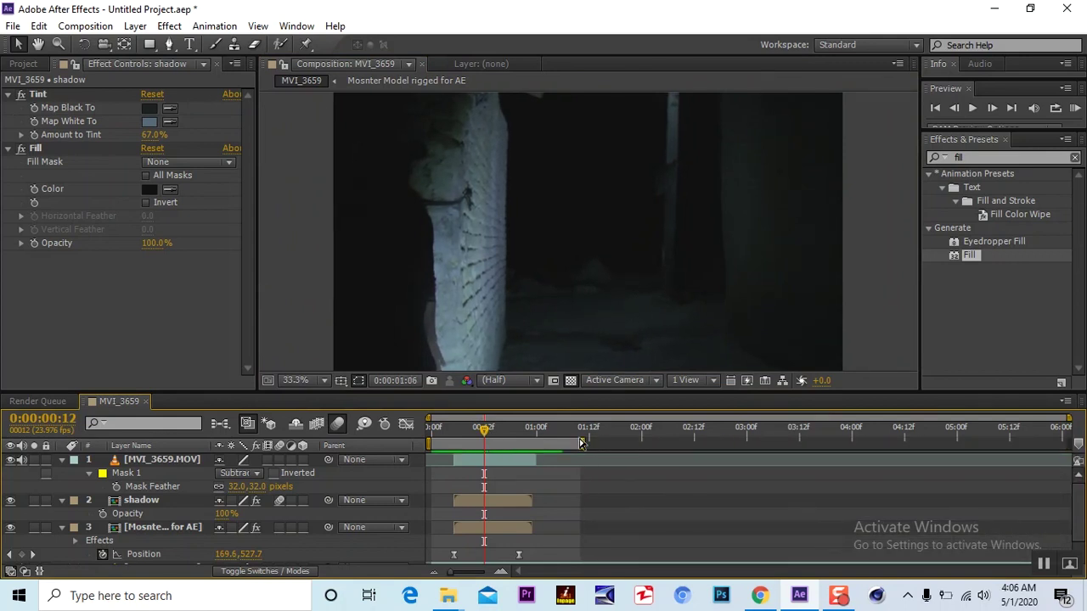